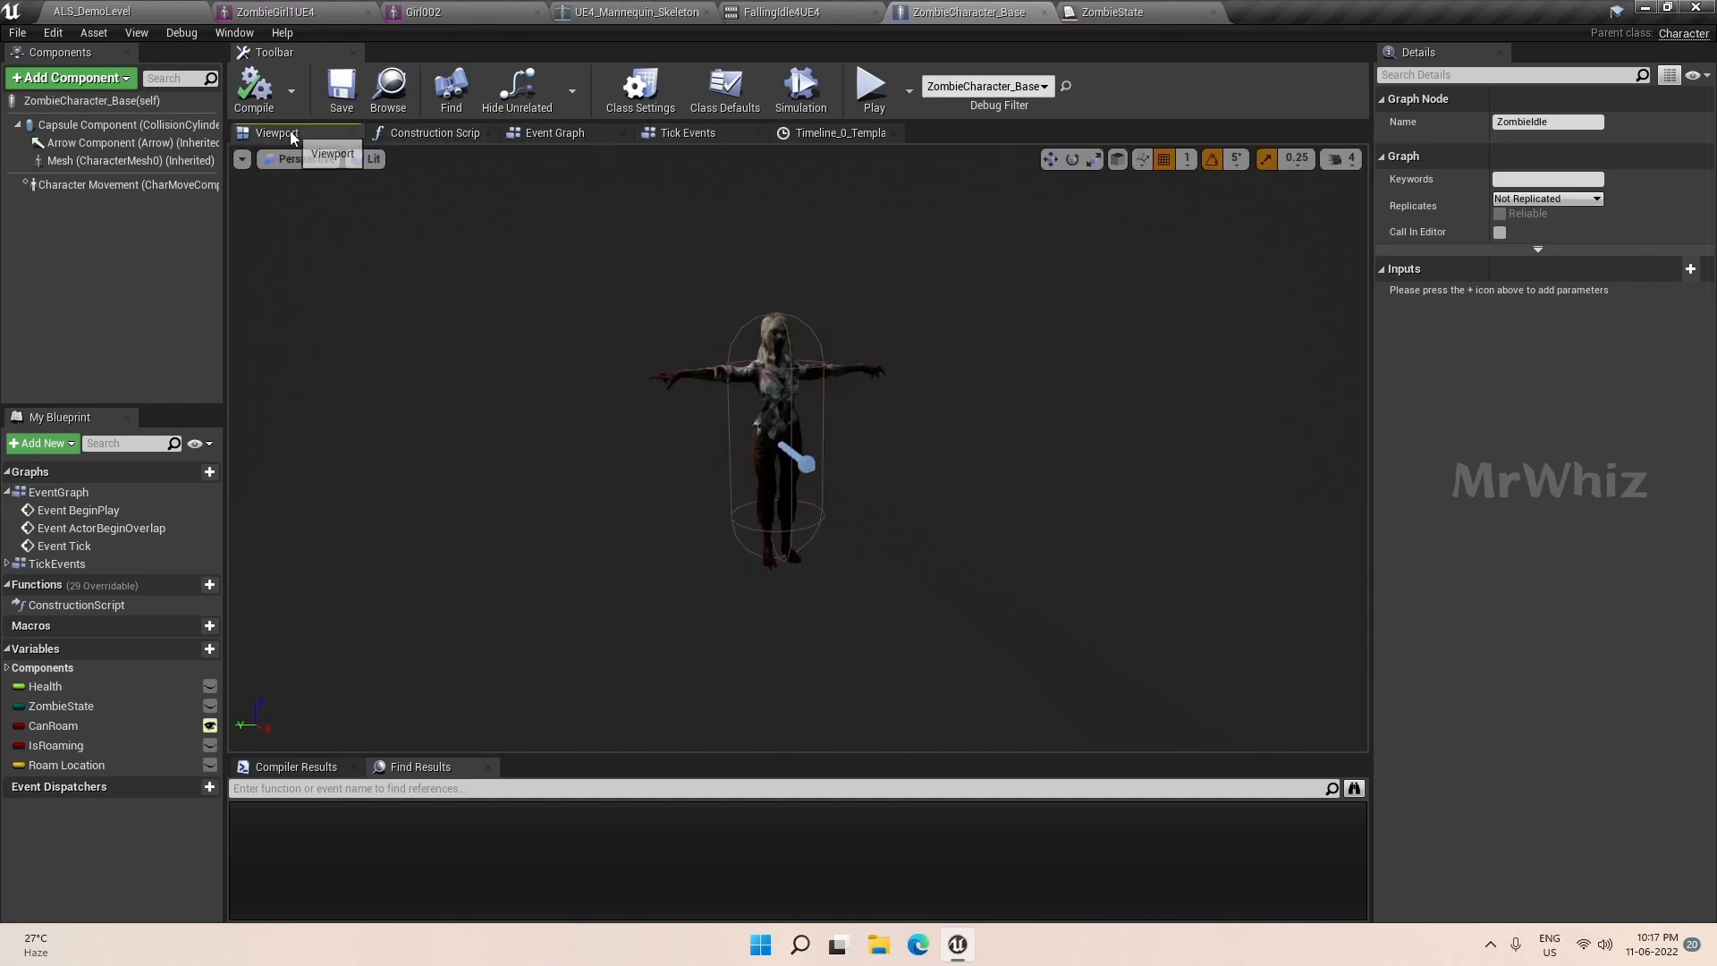
# Nudge the character mesh slightly downward within its capsule and compile the zombie character blueprint.
pyautogui.keyDown('alt'); pyautogui.moveTo(734, 497); pyautogui.dragTo(930, 438); pyautogui.keyUp('alt')
pyautogui.click(759, 487)
pyautogui.moveTo(763, 510); pyautogui.dragTo(765, 519)
pyautogui.click(251, 113)
# Play-test the demo level, walk the player toward the zombie to watch its behaviour, and end the play session.
pyautogui.click(107, 13)
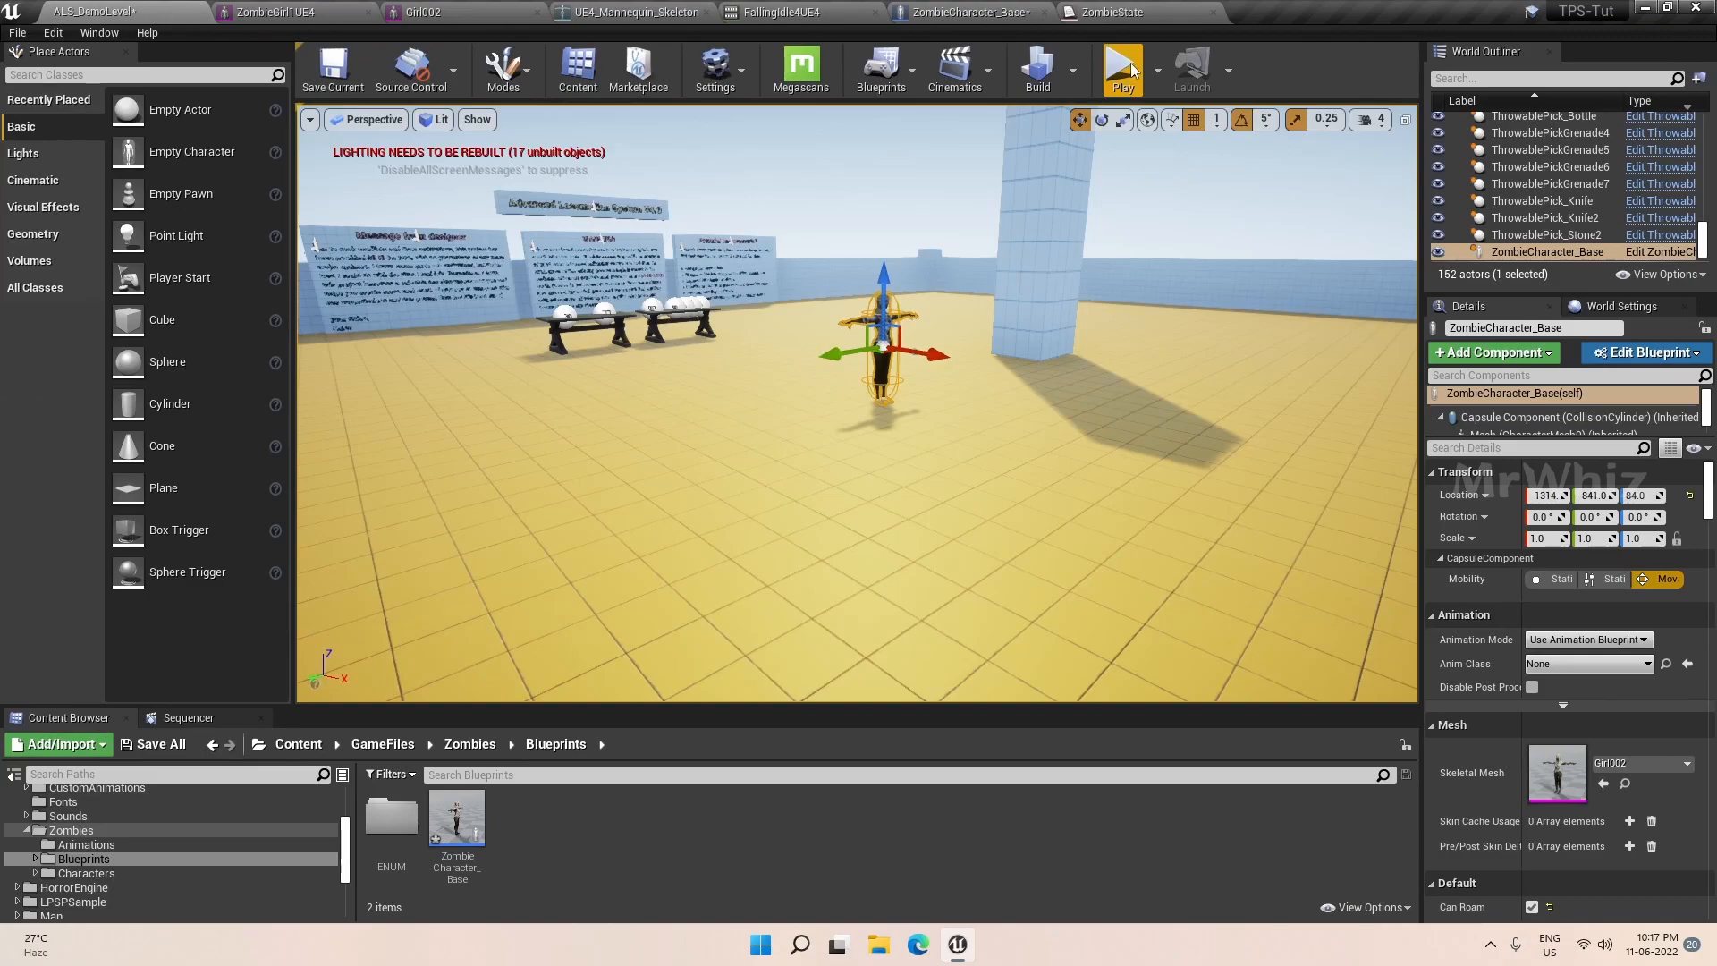
pyautogui.hotkey('alt', 'p')
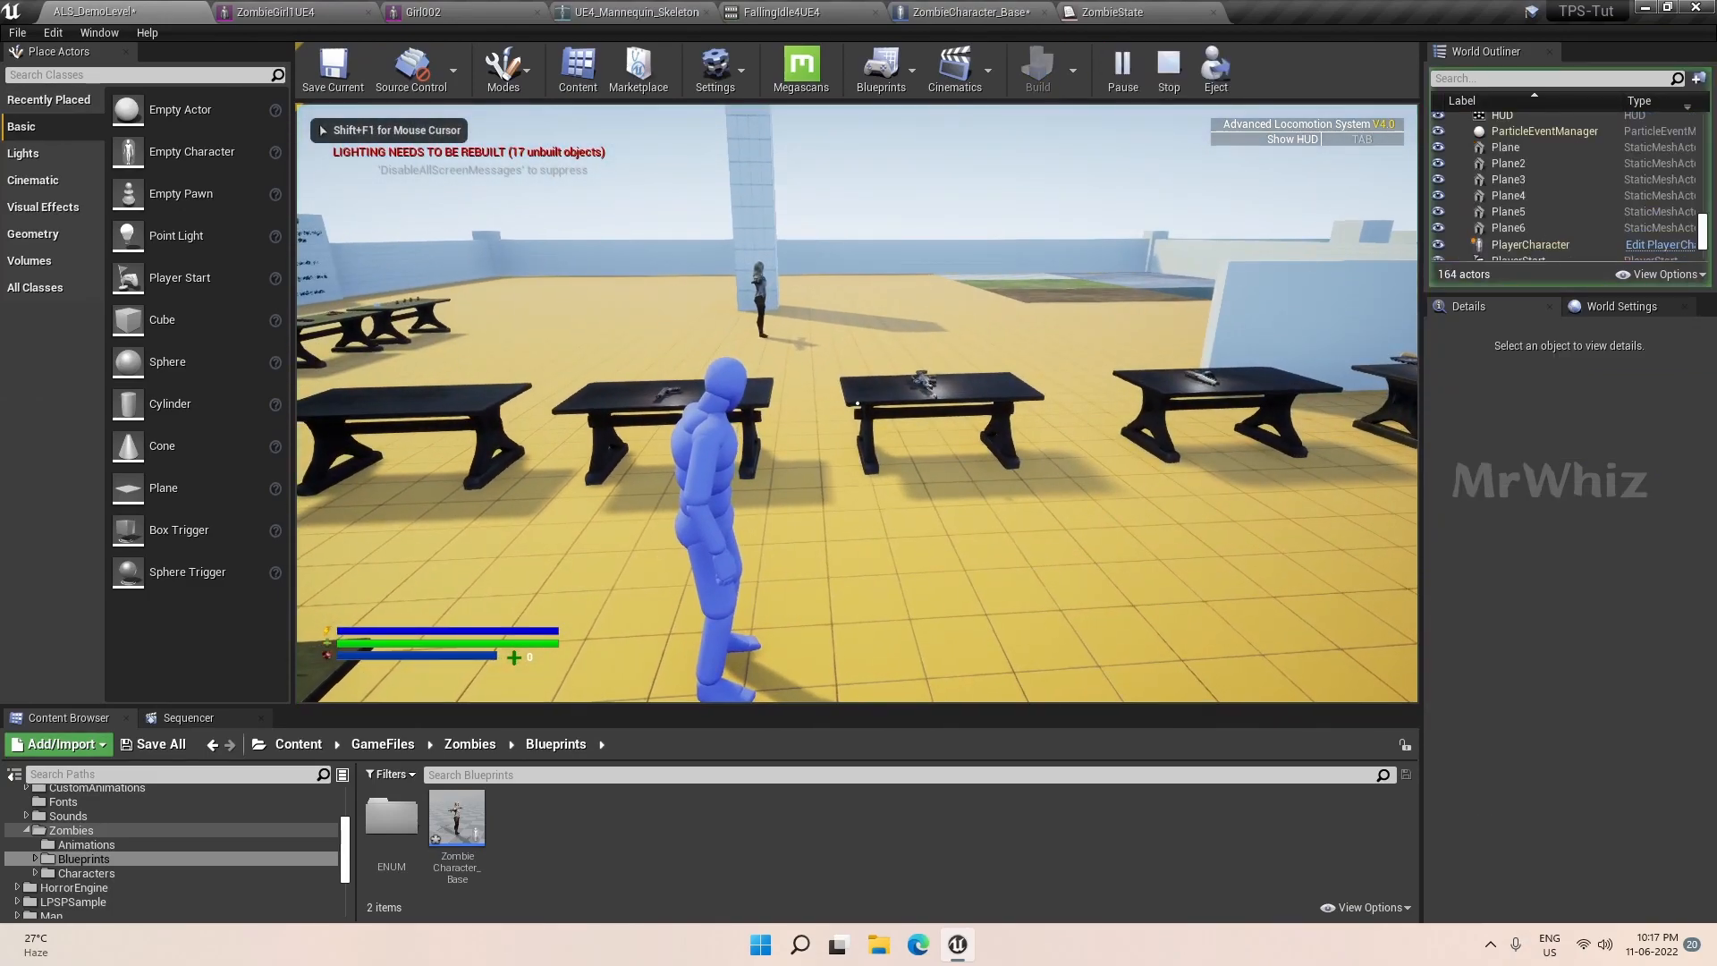
pyautogui.press('w')
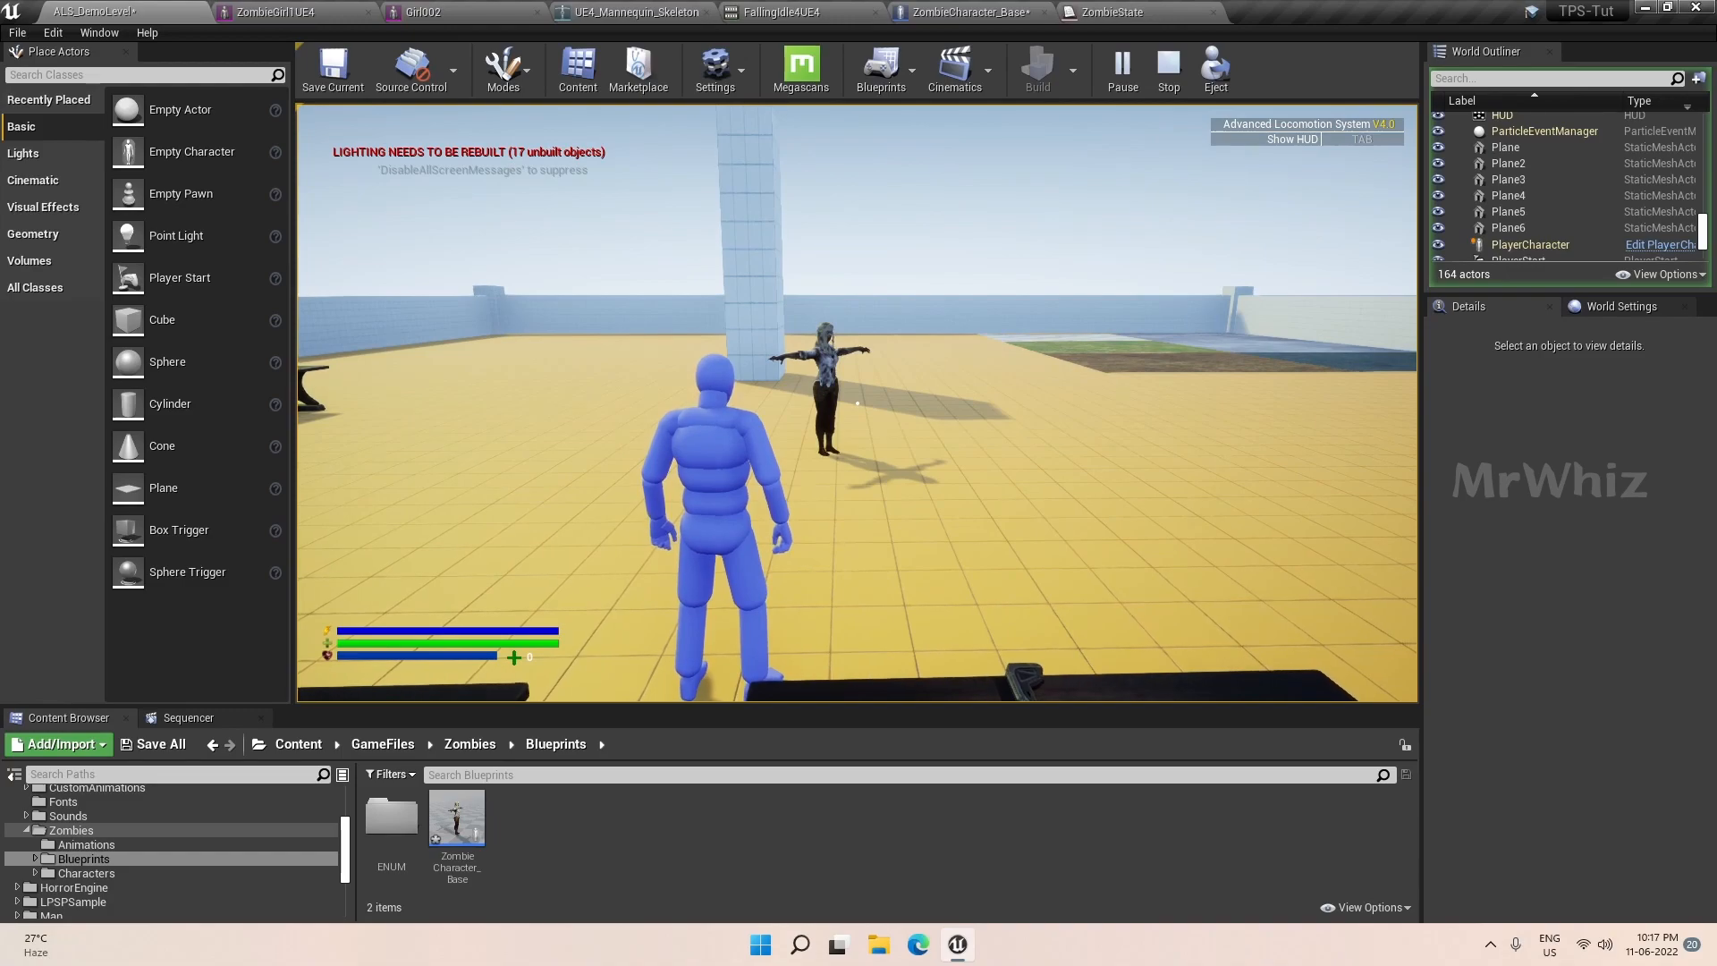
pyautogui.press('Escape')
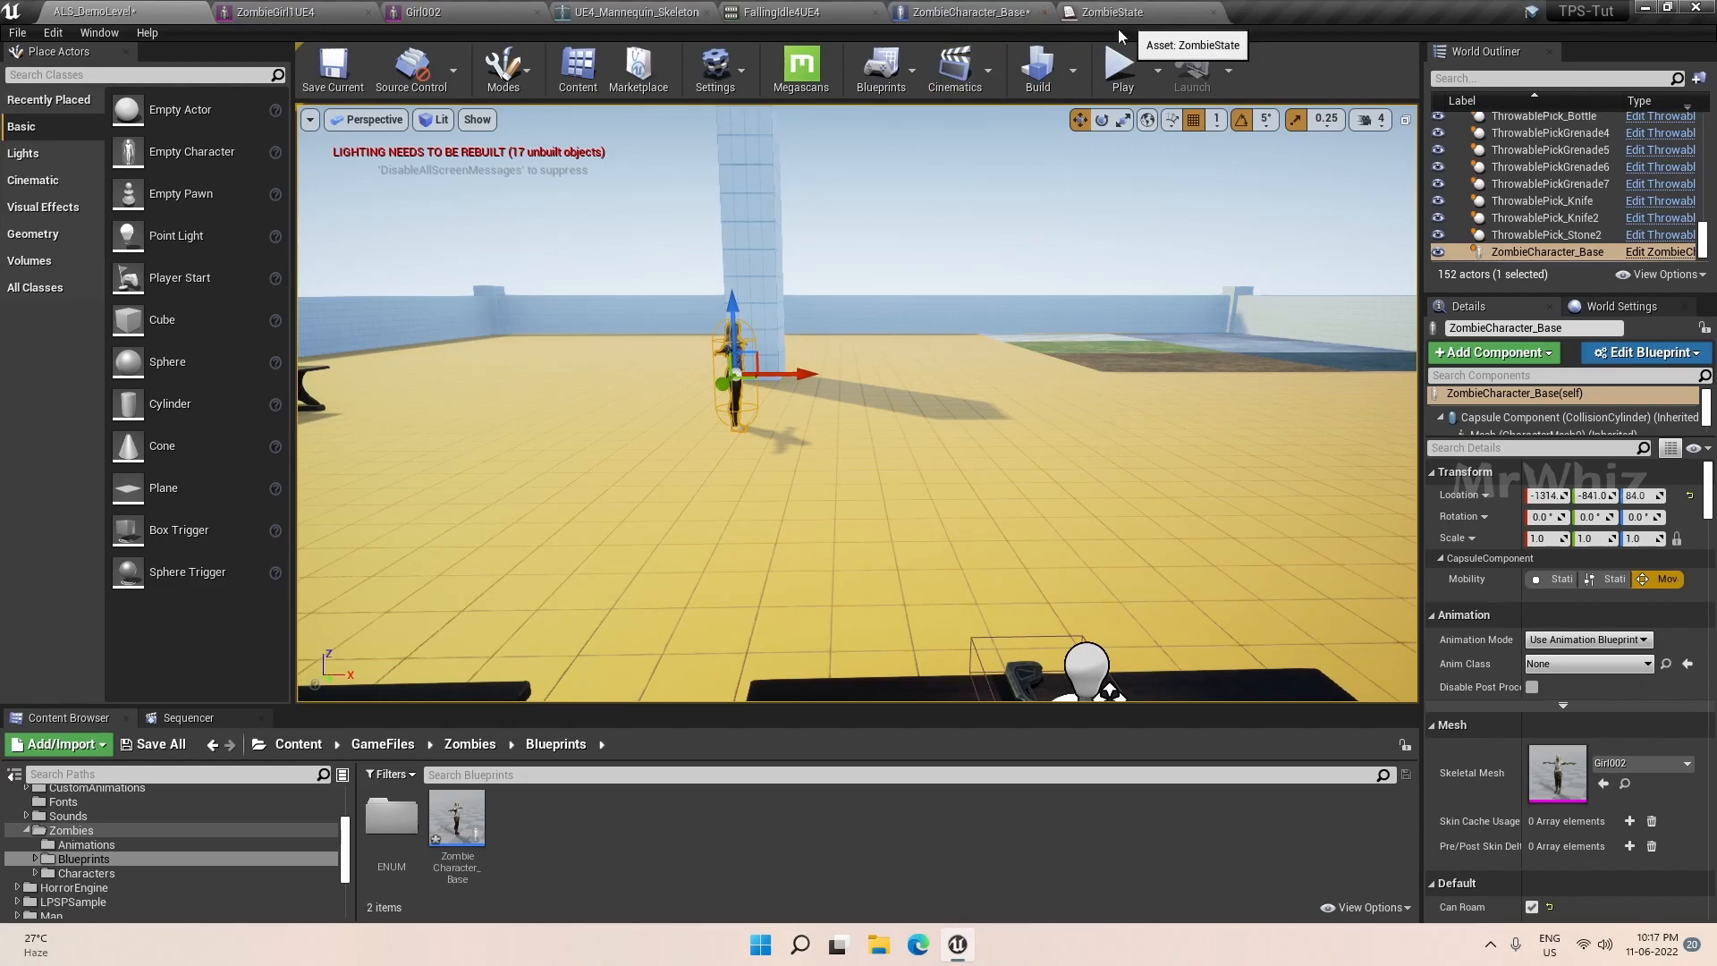
# Set the Character Movement component's Max Walk Speed to 400 in ZombieCharacter_Base and compile the blueprint.
pyautogui.click(984, 13)
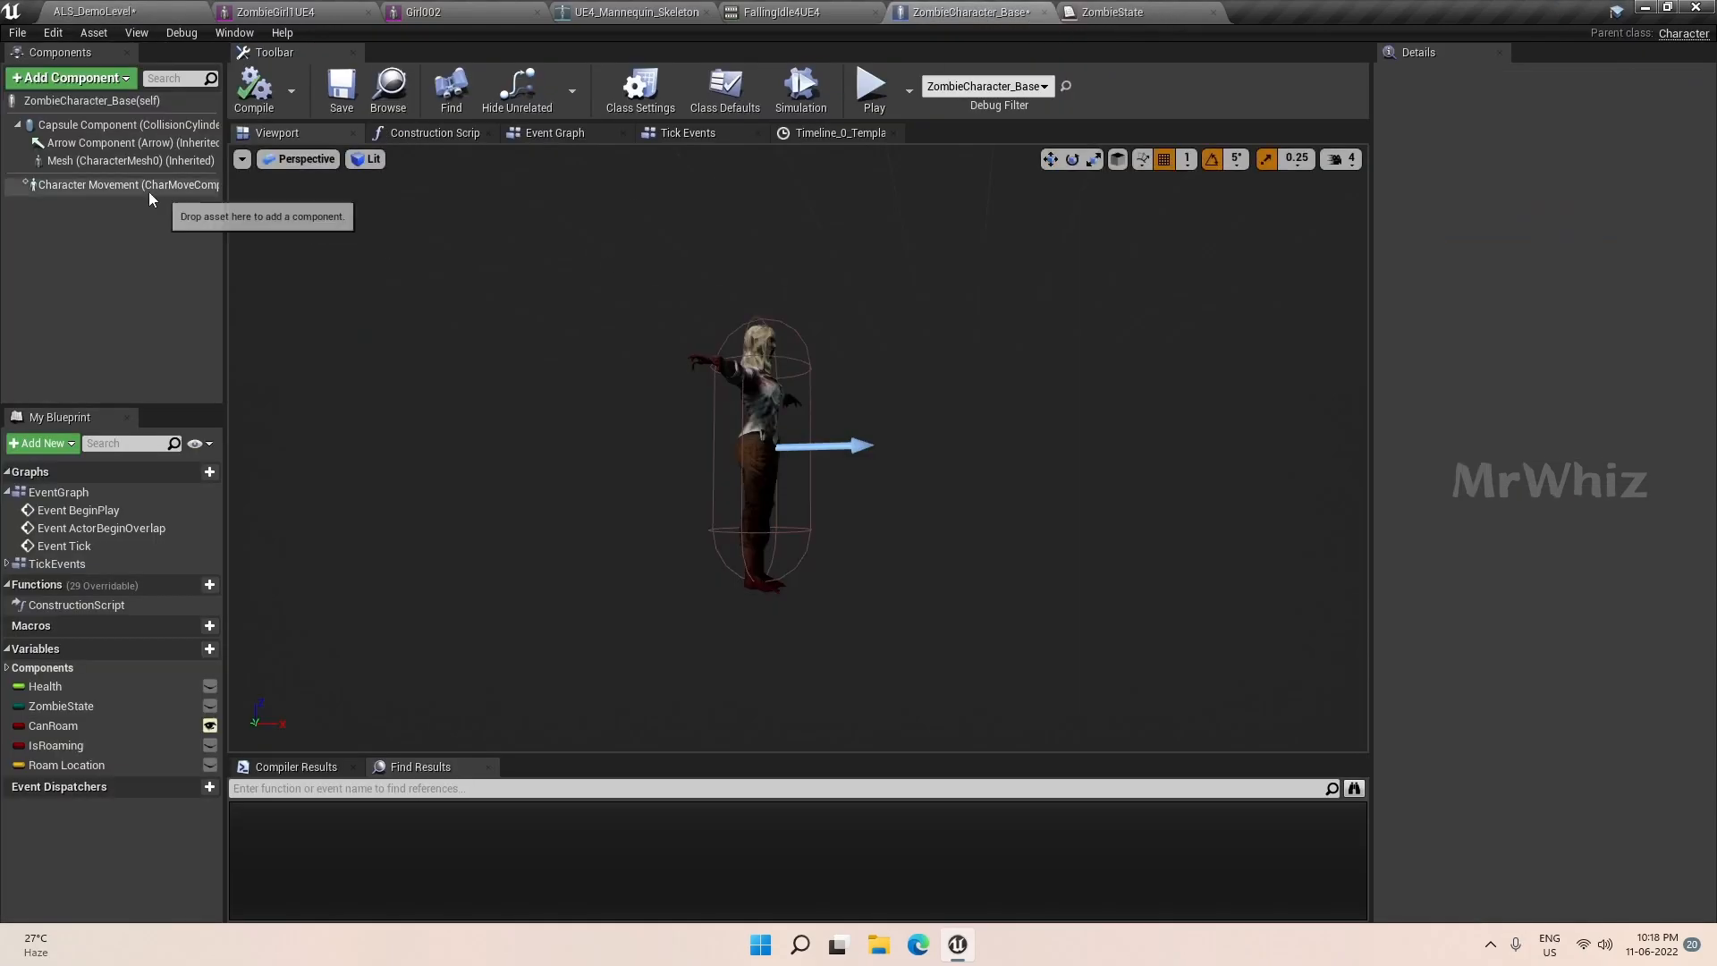
pyautogui.click(98, 184)
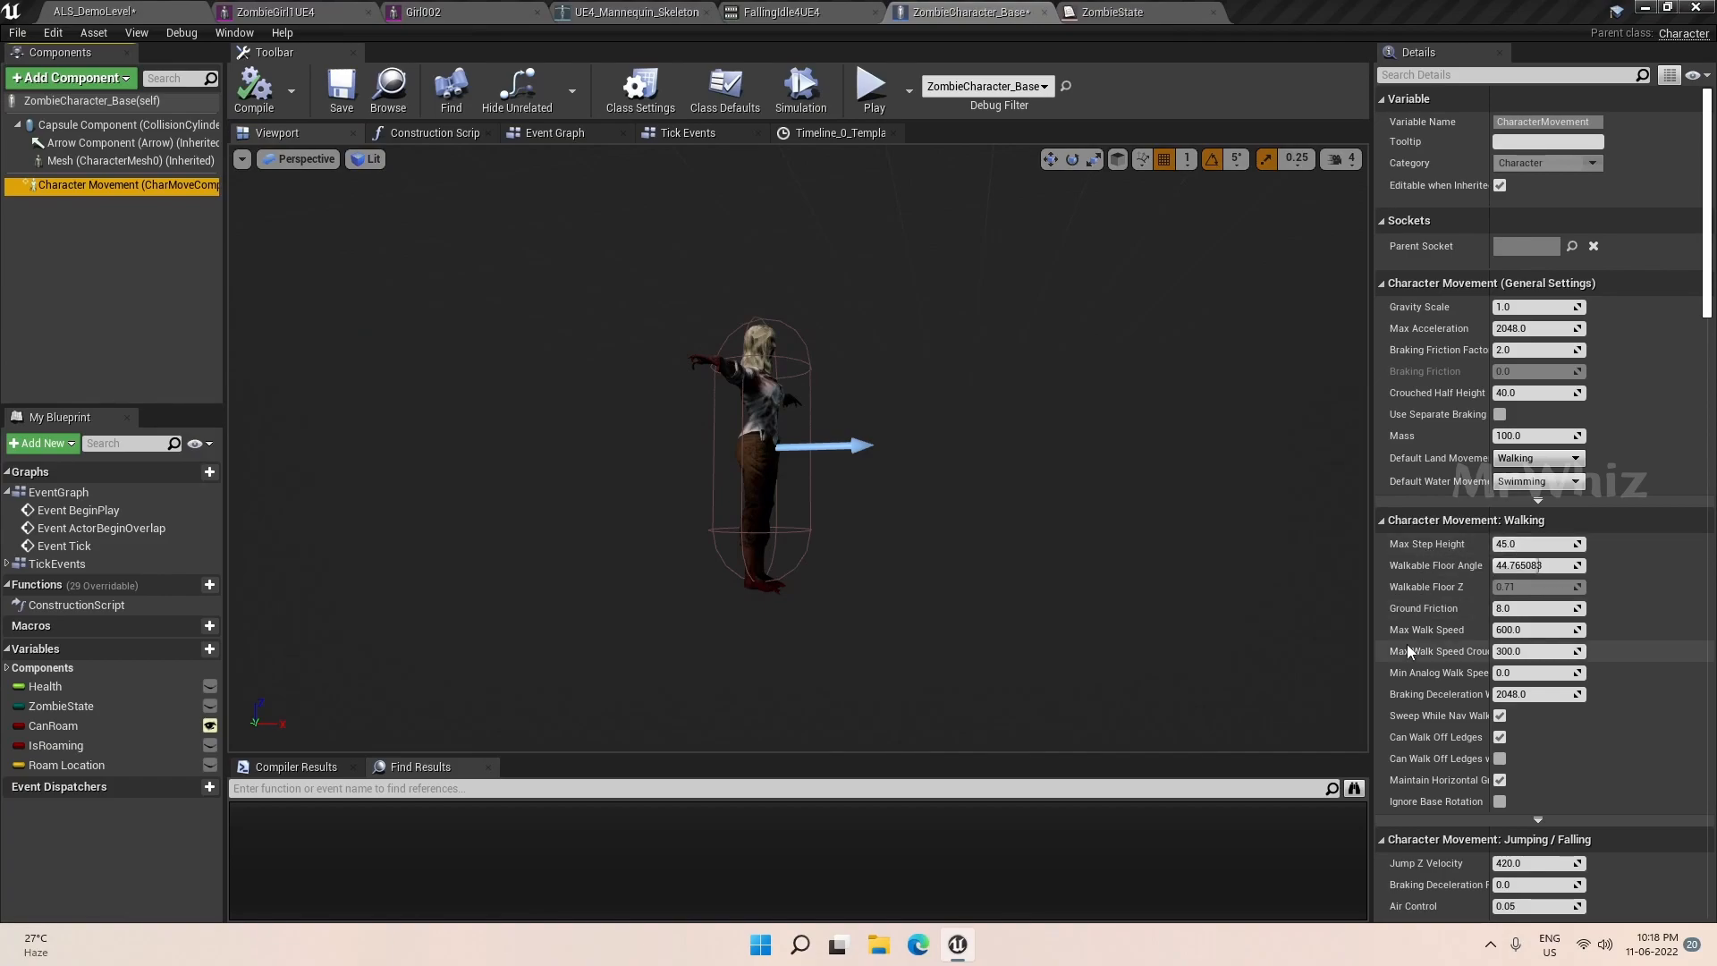
pyautogui.click(1527, 631)
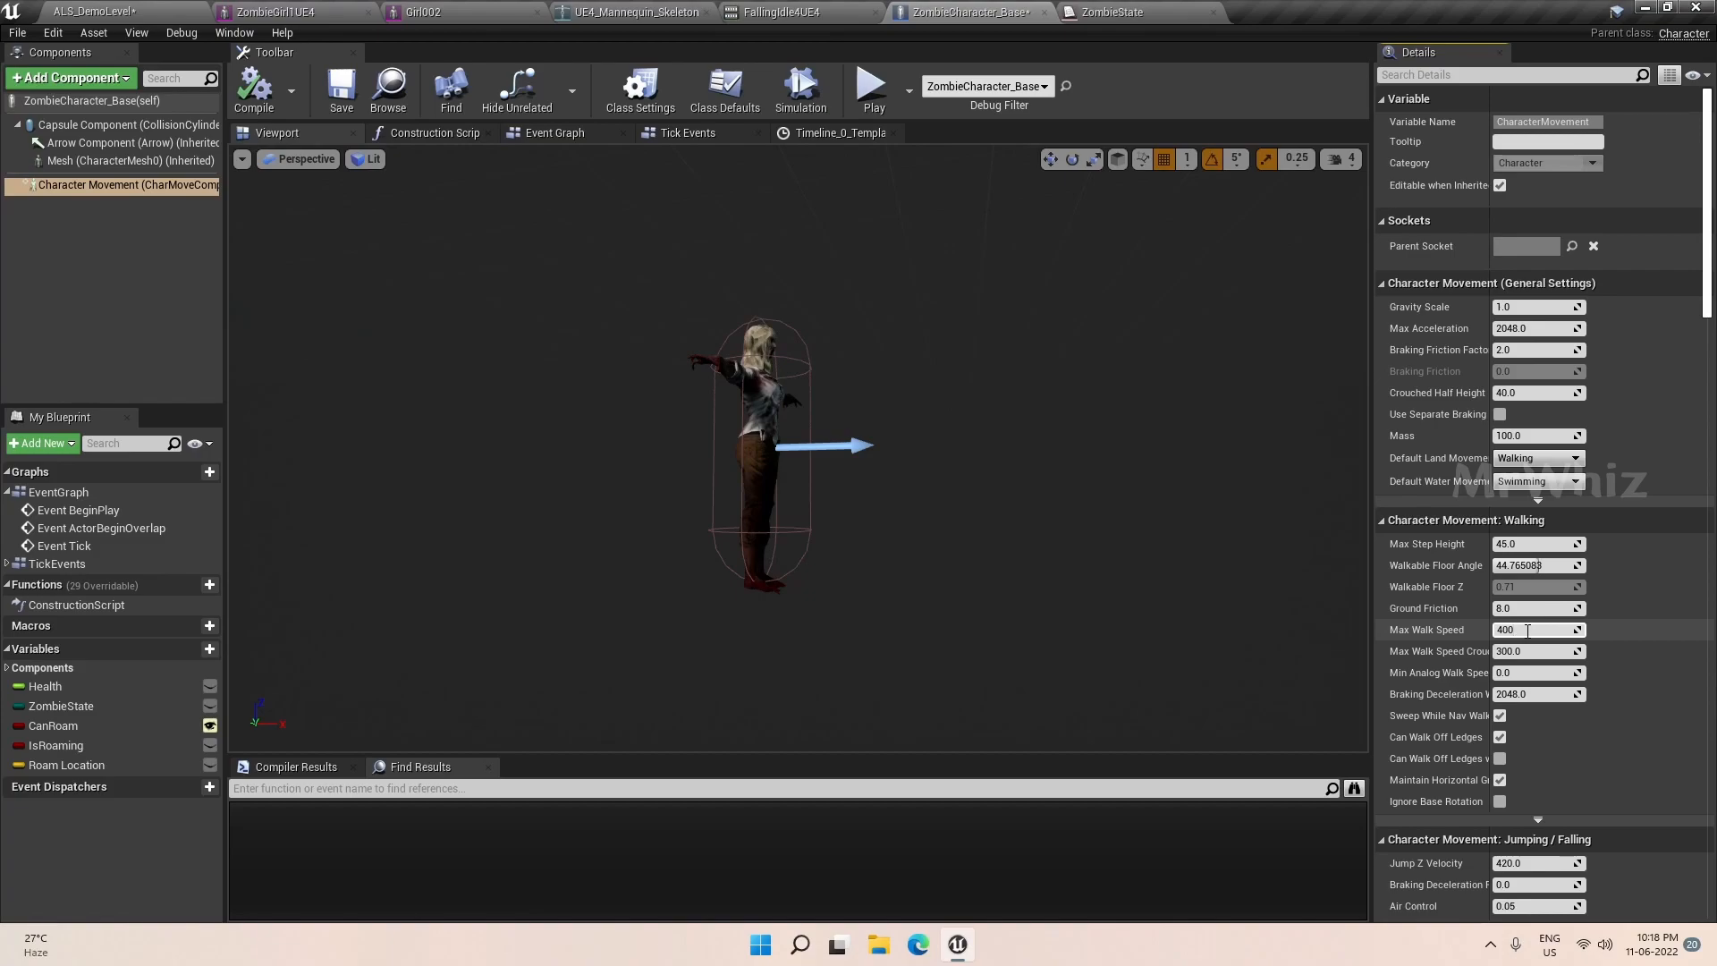
pyautogui.click(262, 96)
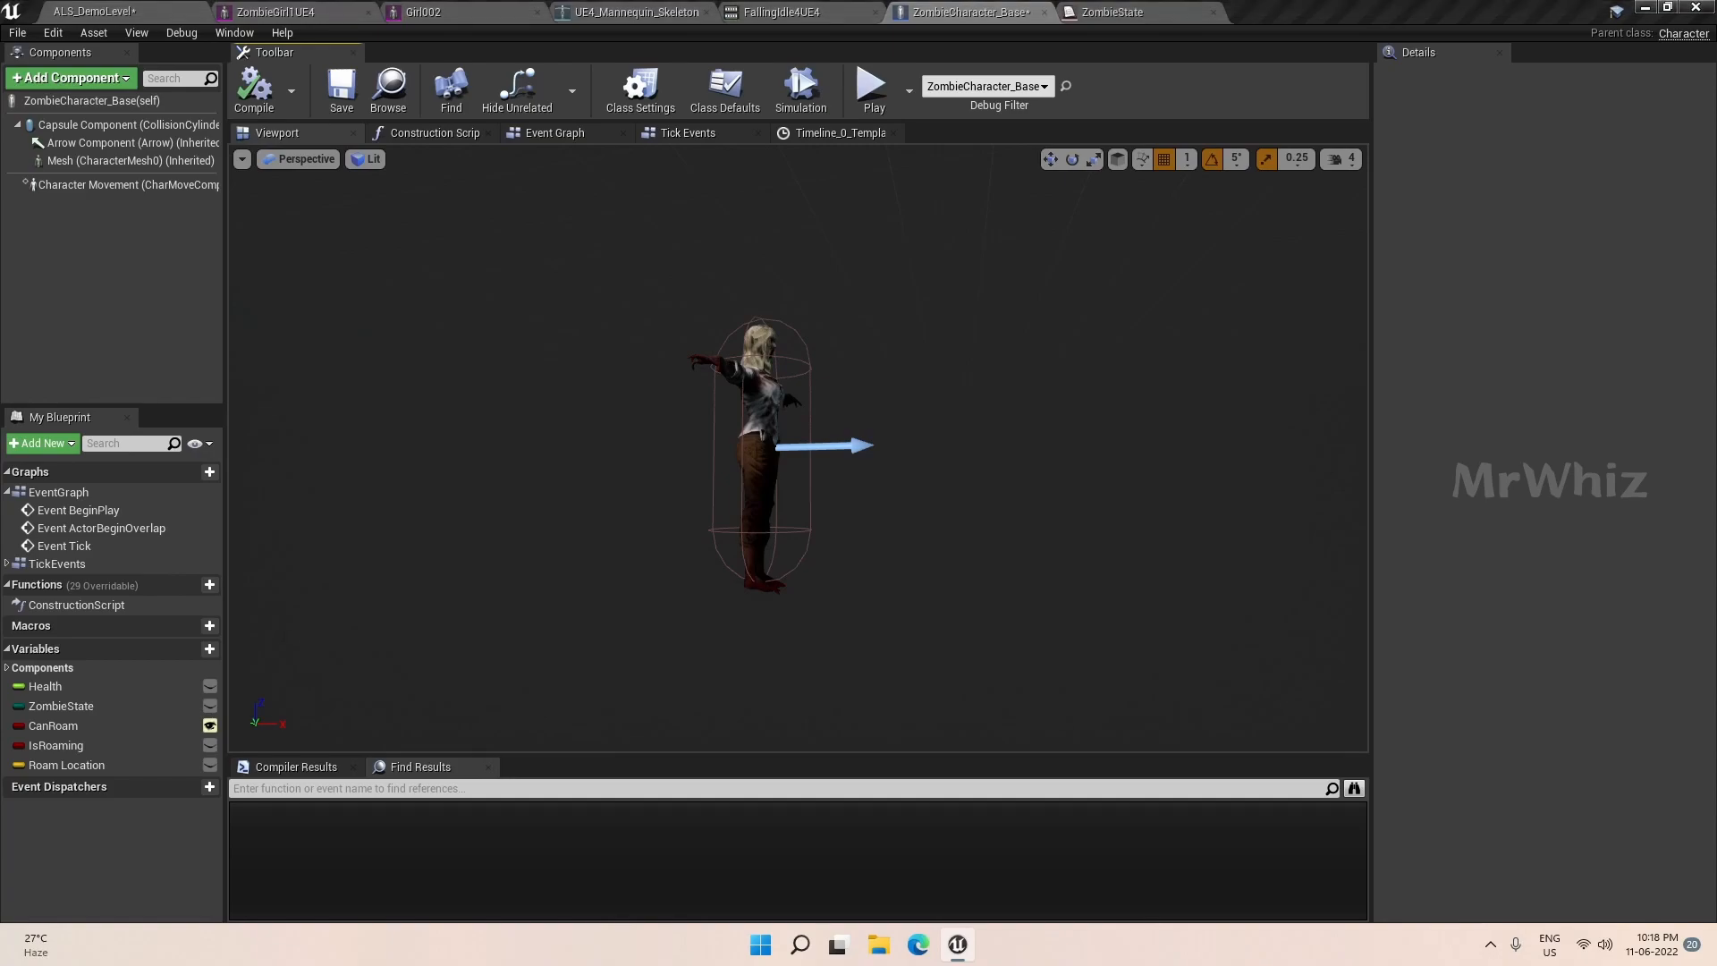
# Create an Animation Blueprint in the Zombies Blueprints folder, targeting the last-listed UE4_Mannequin_Skeleton.
pyautogui.click(143, 9)
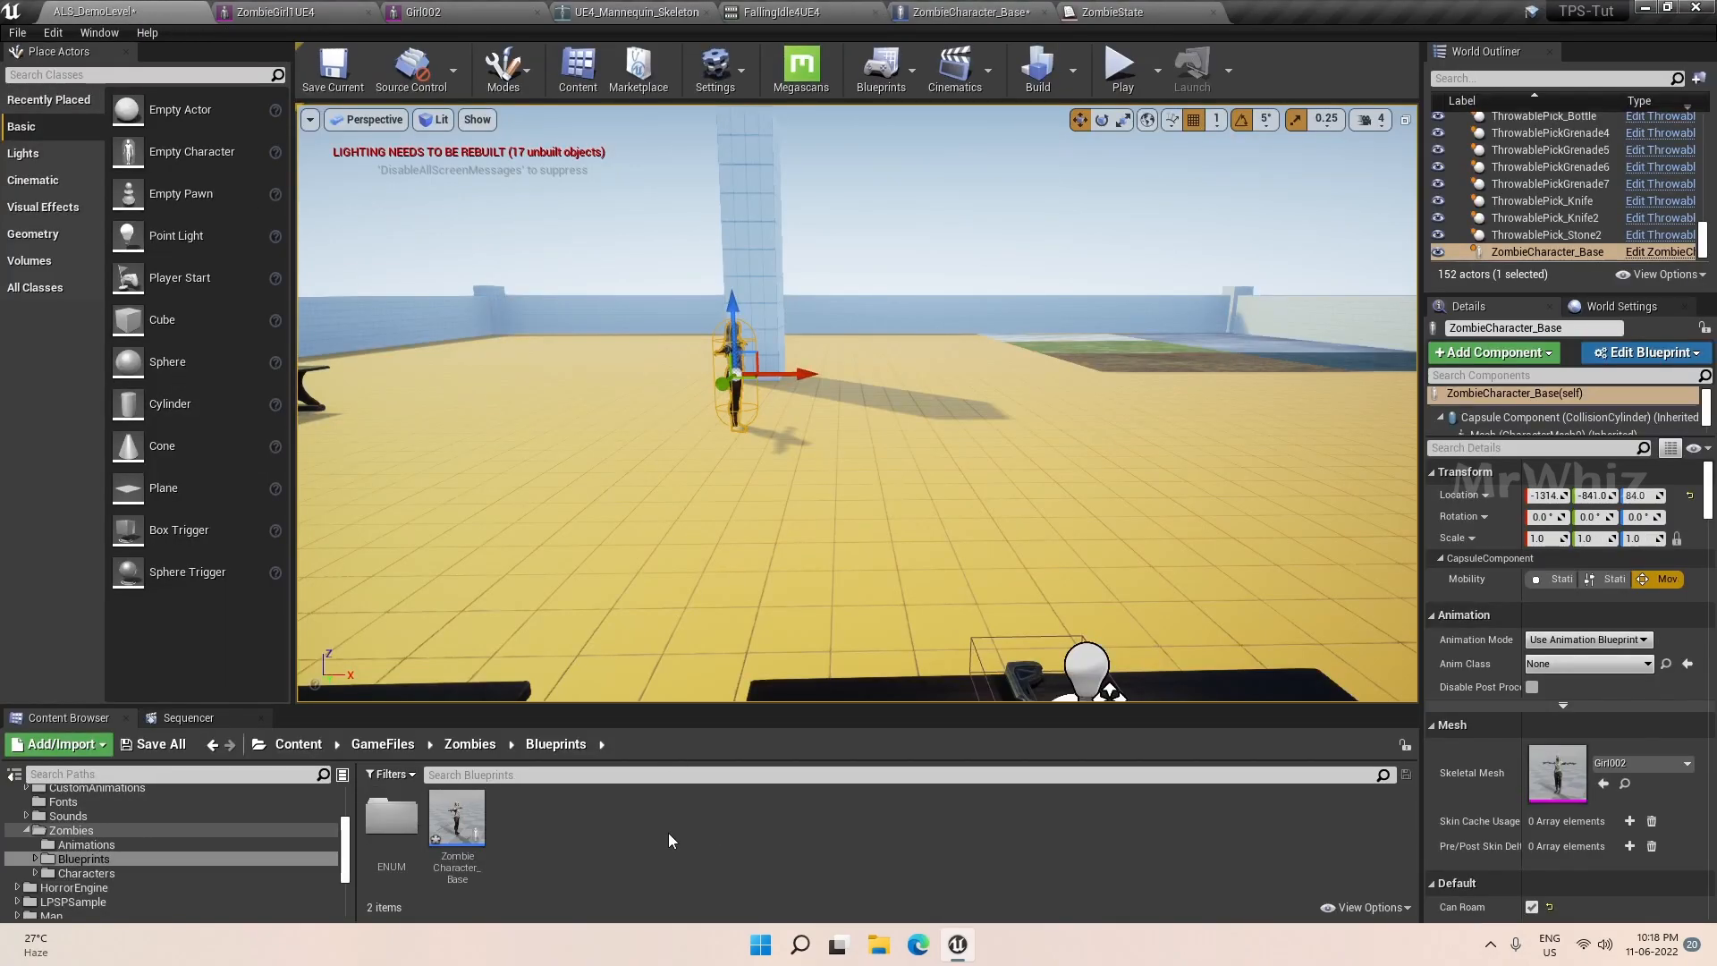
pyautogui.rightClick(550, 861)
pyautogui.moveTo(618, 600)
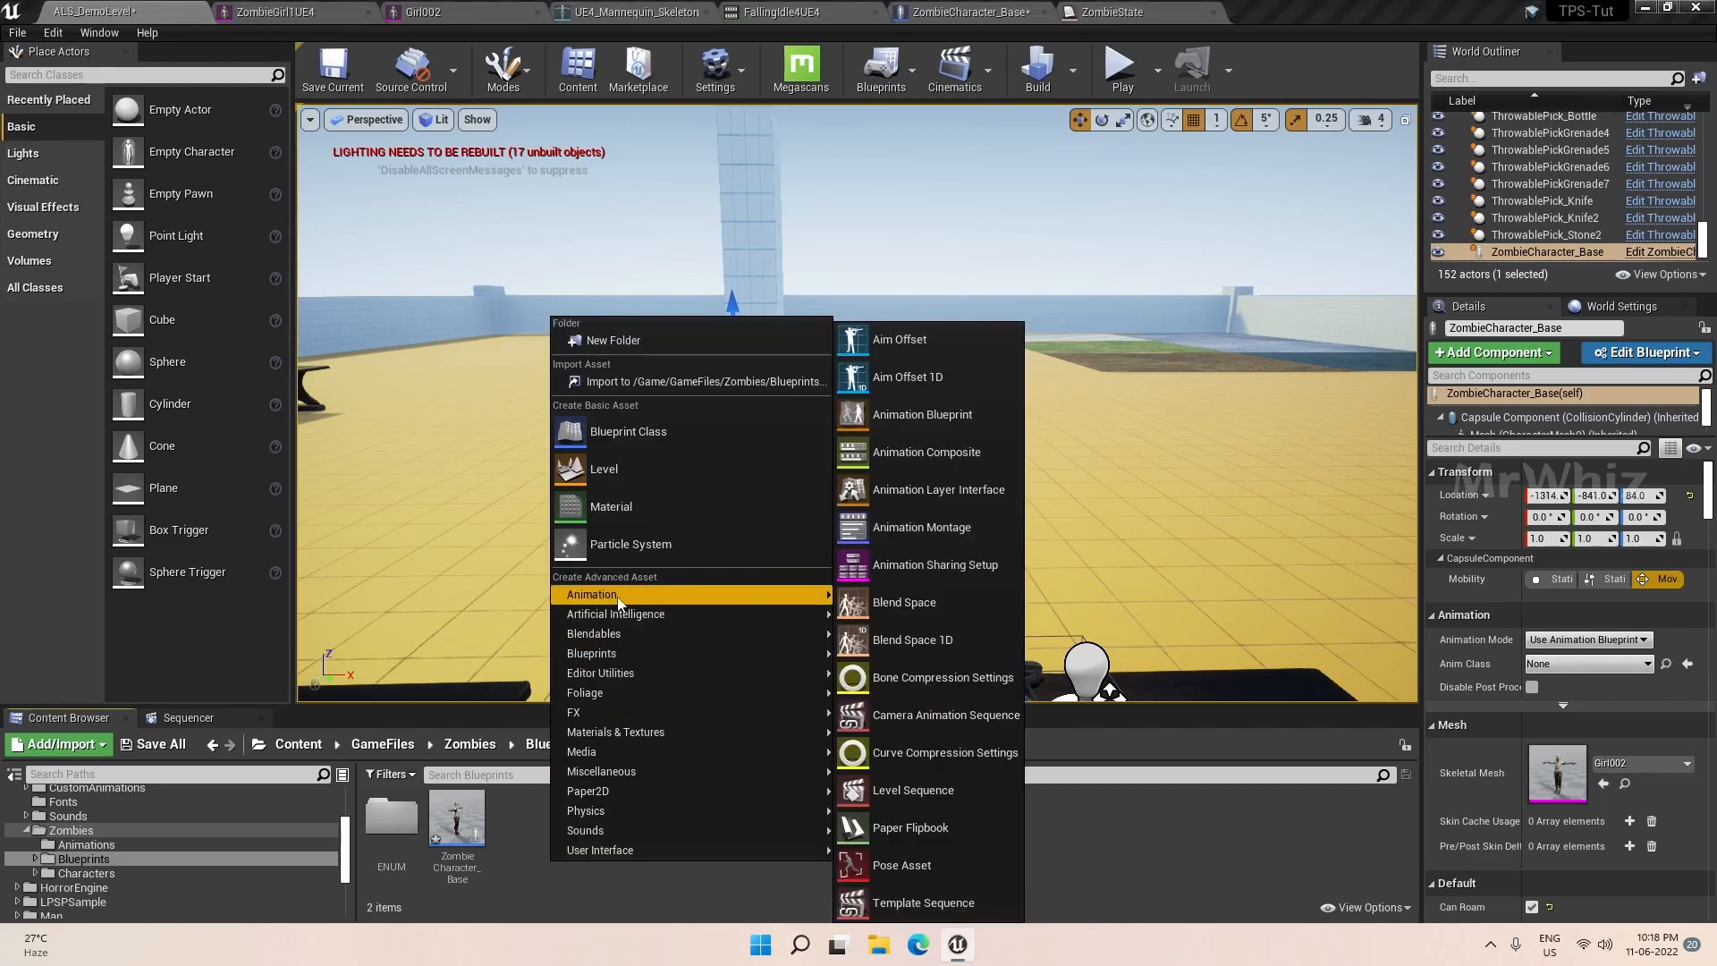
pyautogui.click(943, 430)
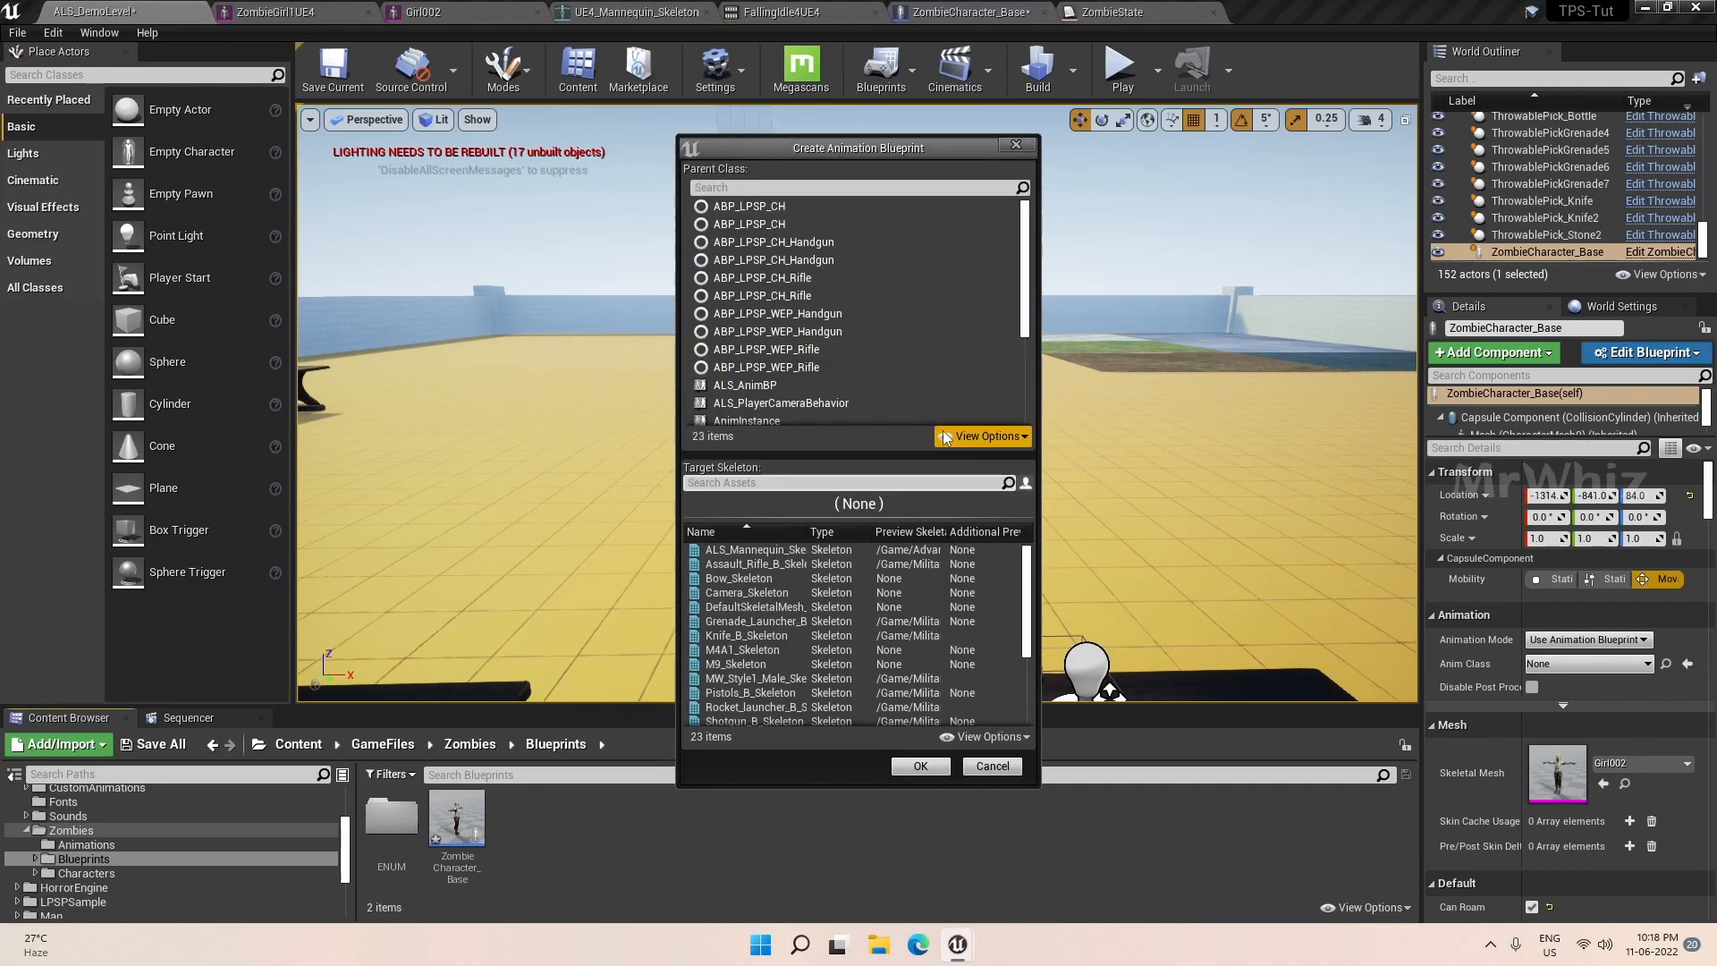
pyautogui.scroll(-5, 891, 344)
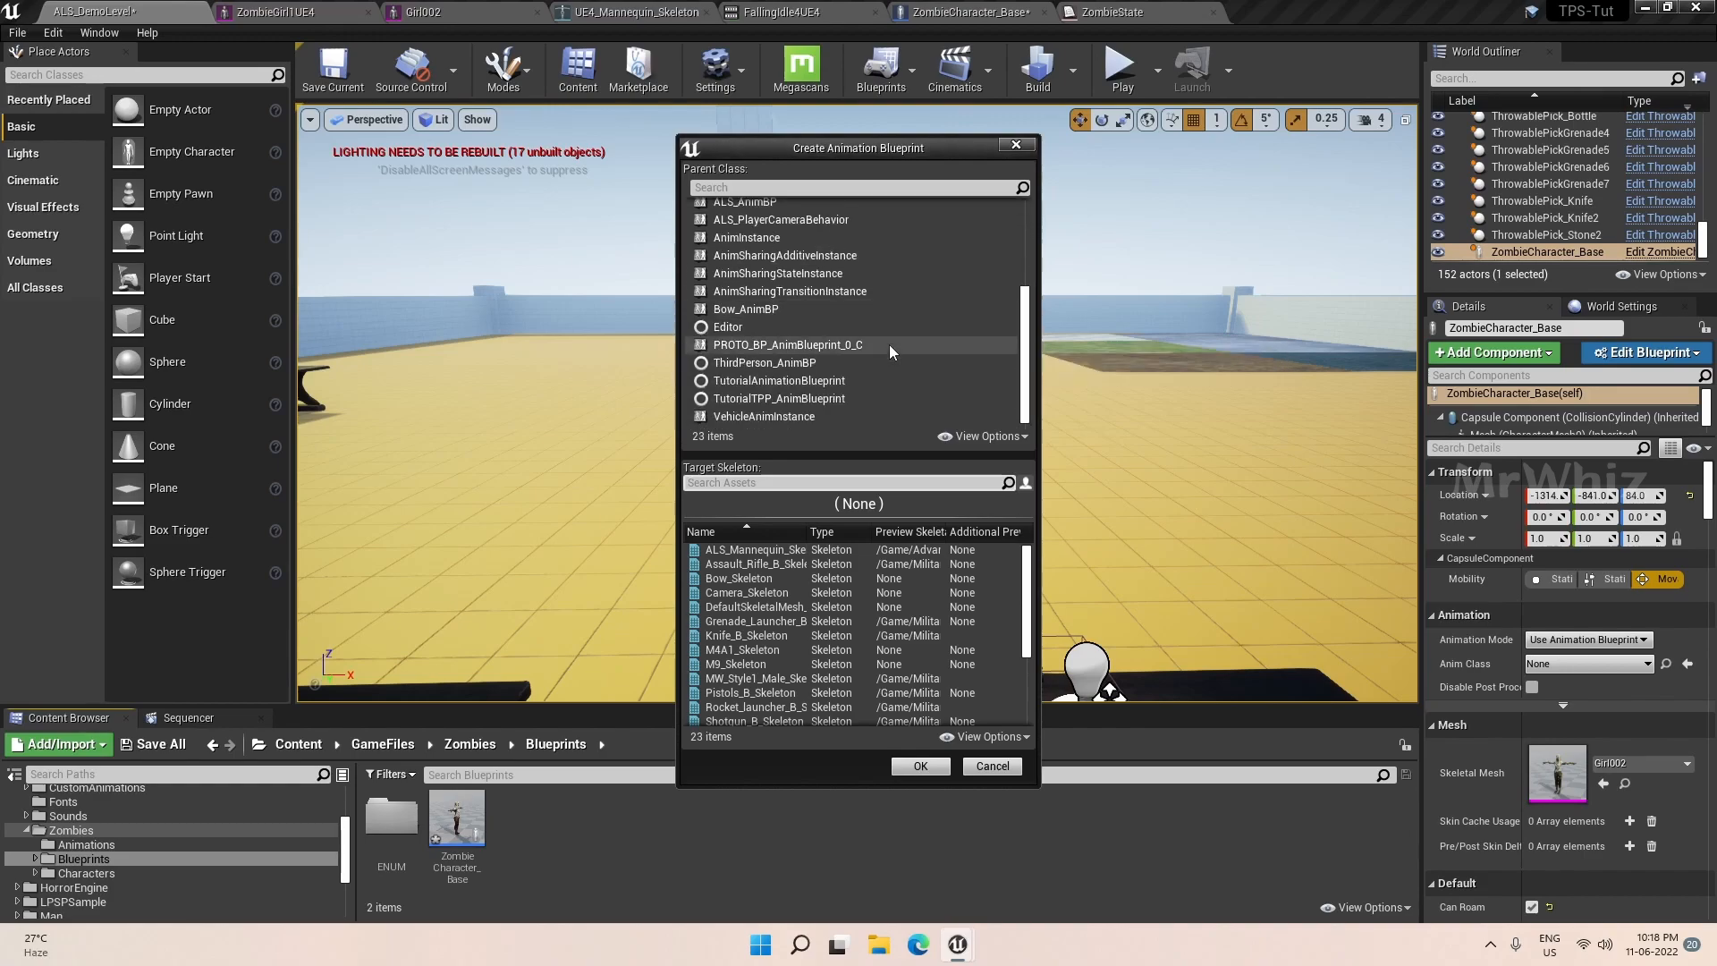
pyautogui.click(894, 360)
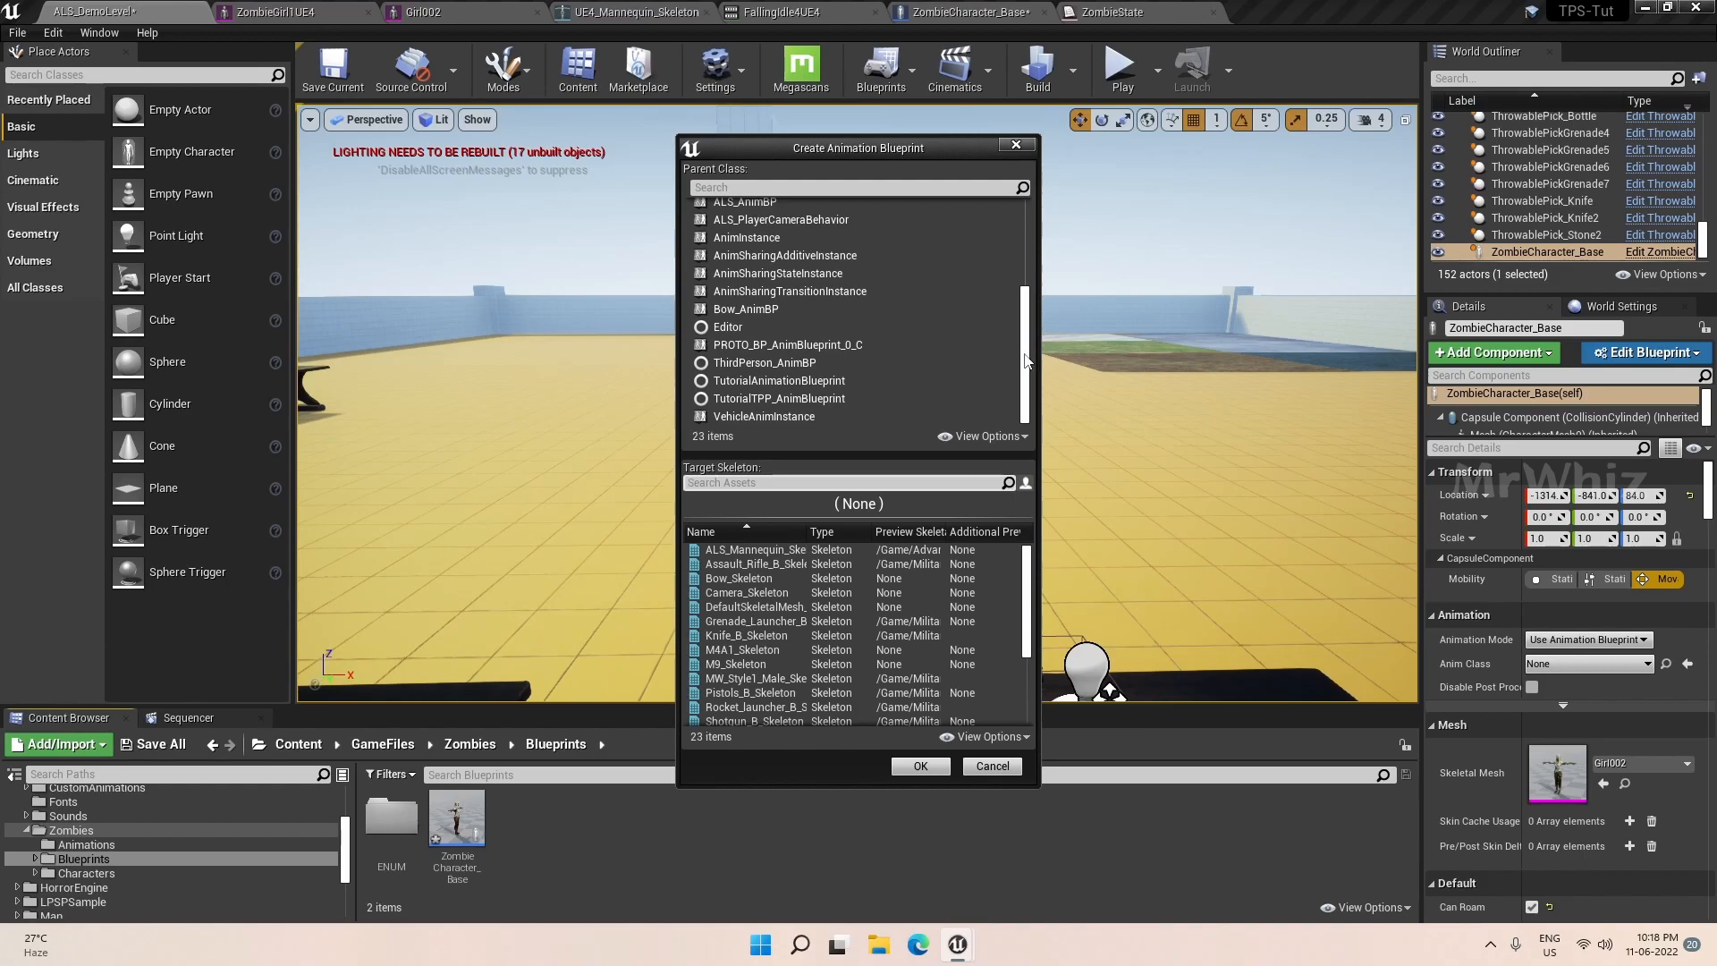
pyautogui.scroll(-3, 850, 659)
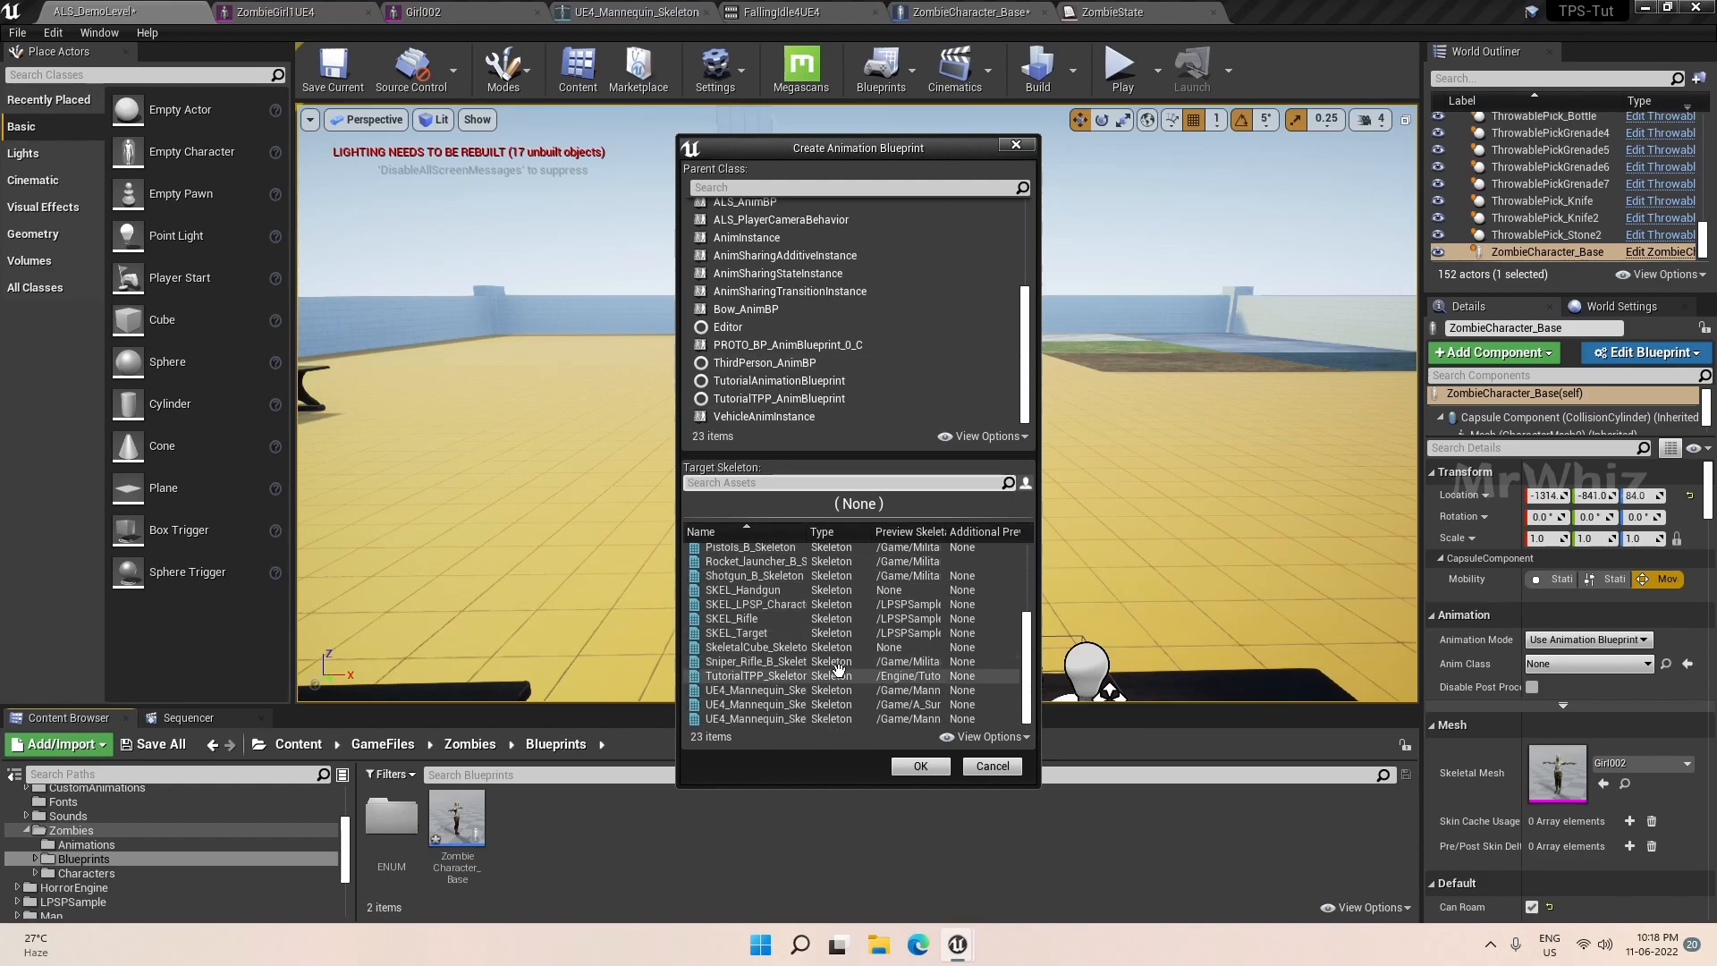
pyautogui.click(801, 717)
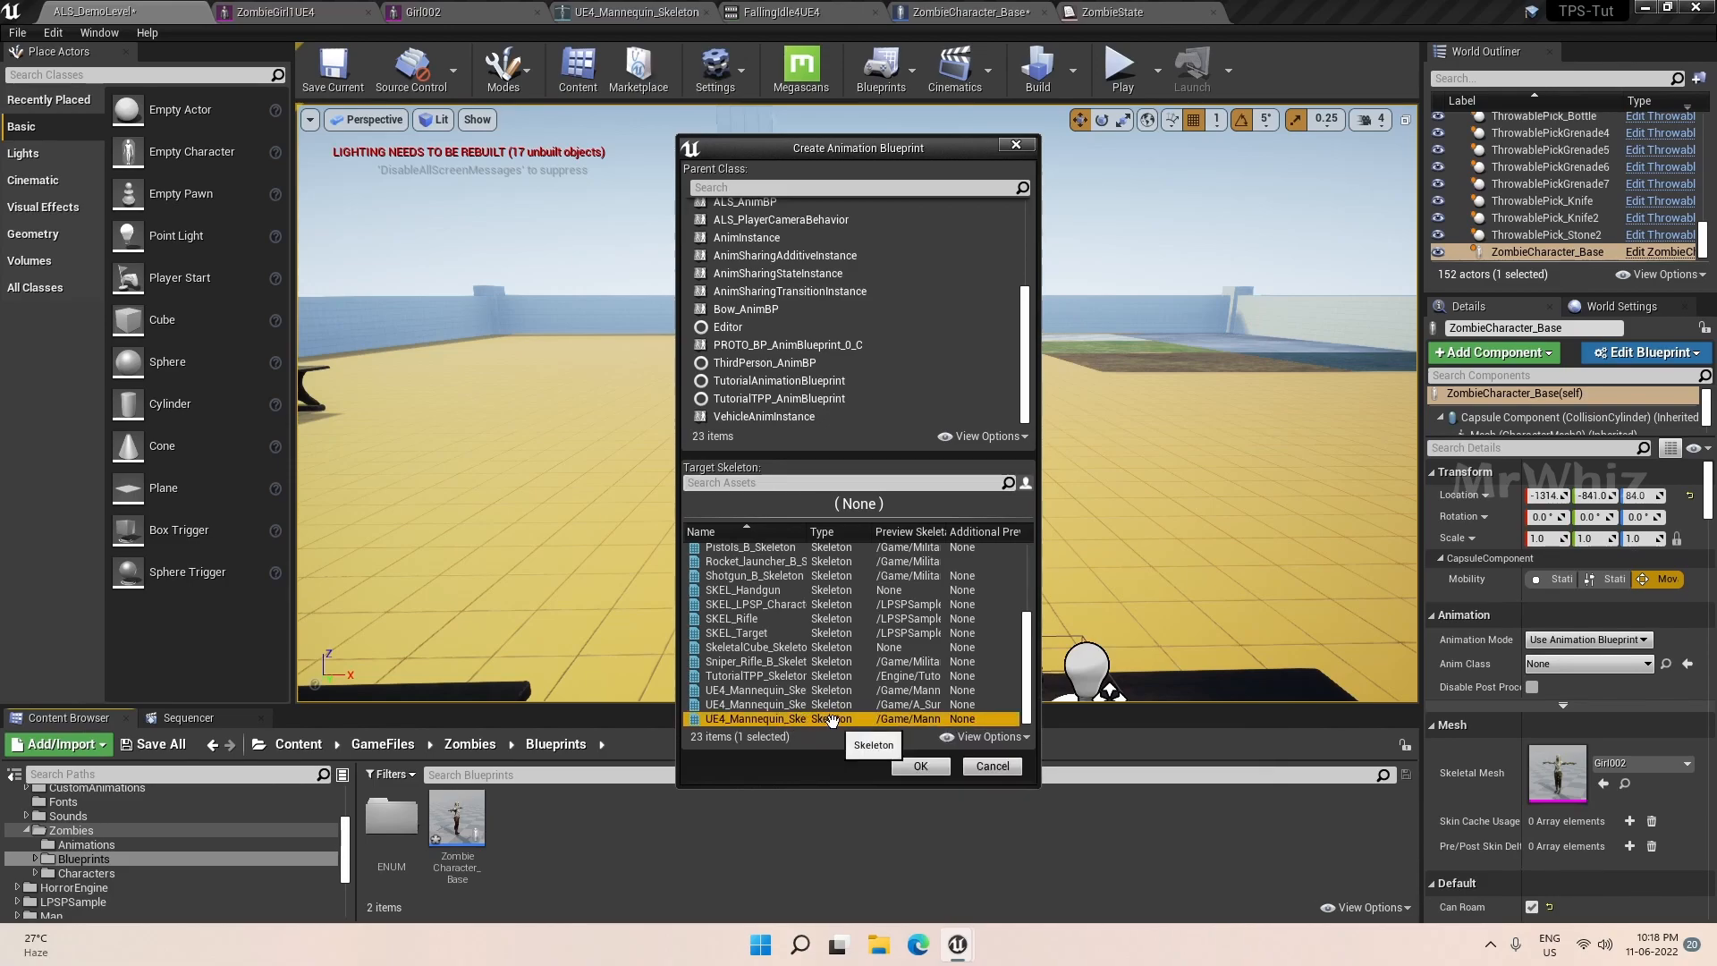
pyautogui.click(919, 767)
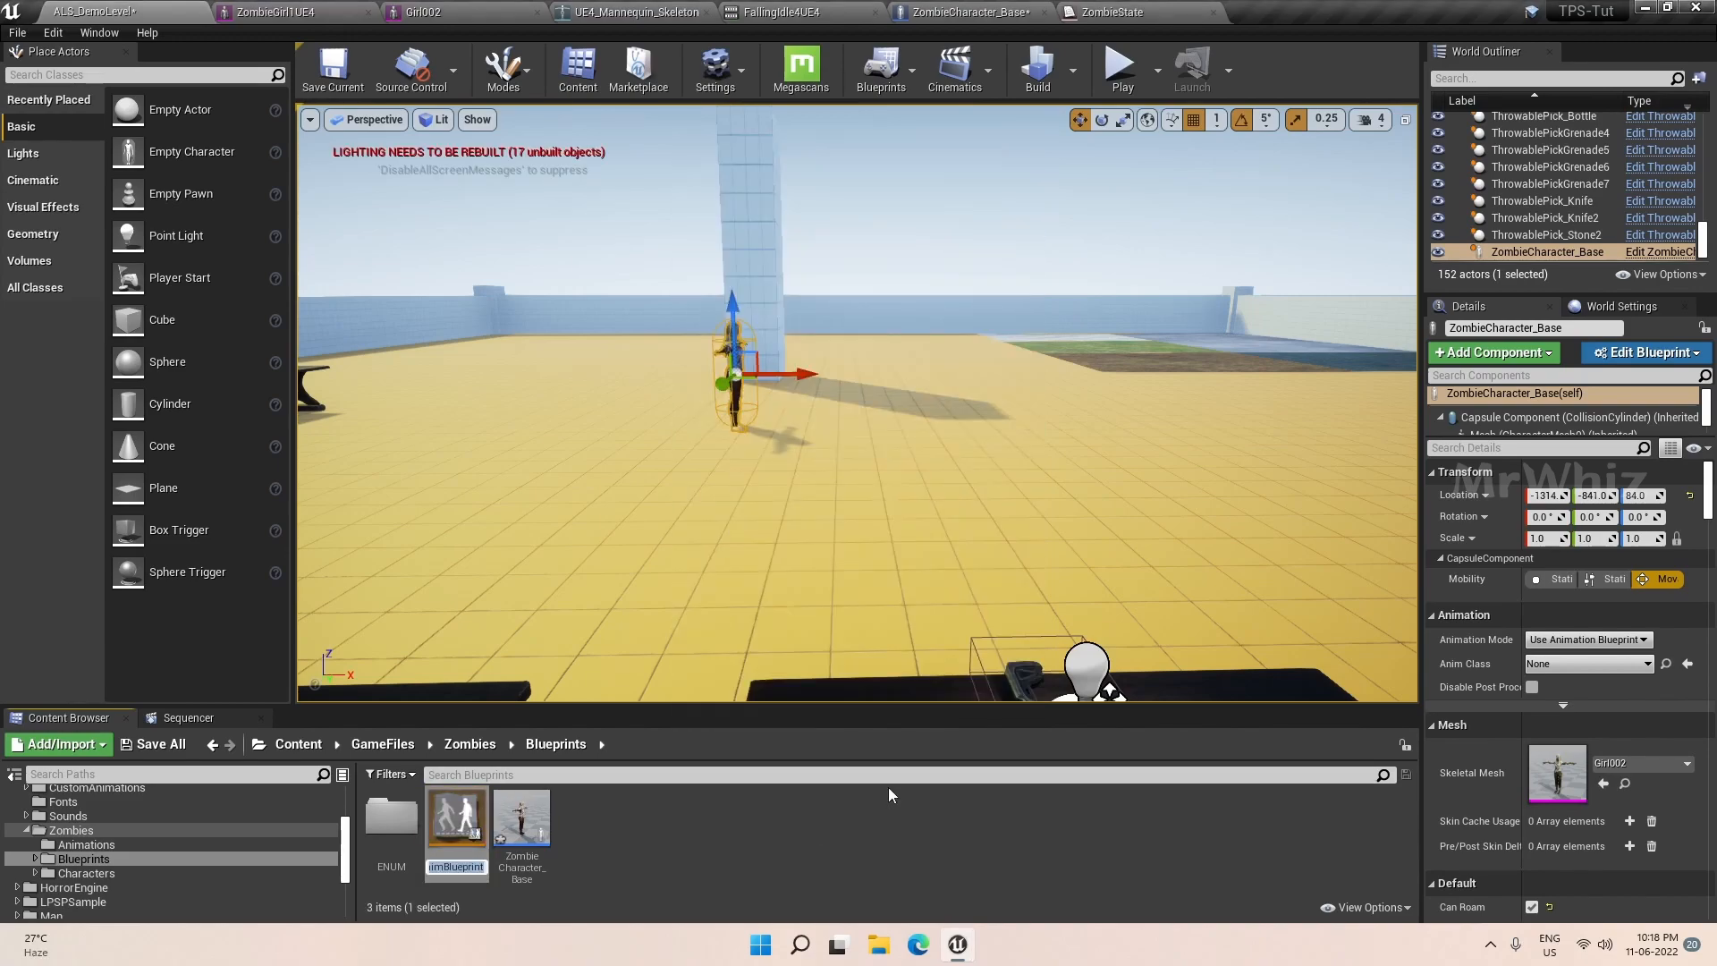
# Name the new animation blueprint ZombieAnimBP and open it for editing.
pyautogui.write('ZombieA')
pyautogui.write('nimB')
pyautogui.write('P')
pyautogui.press('Return')
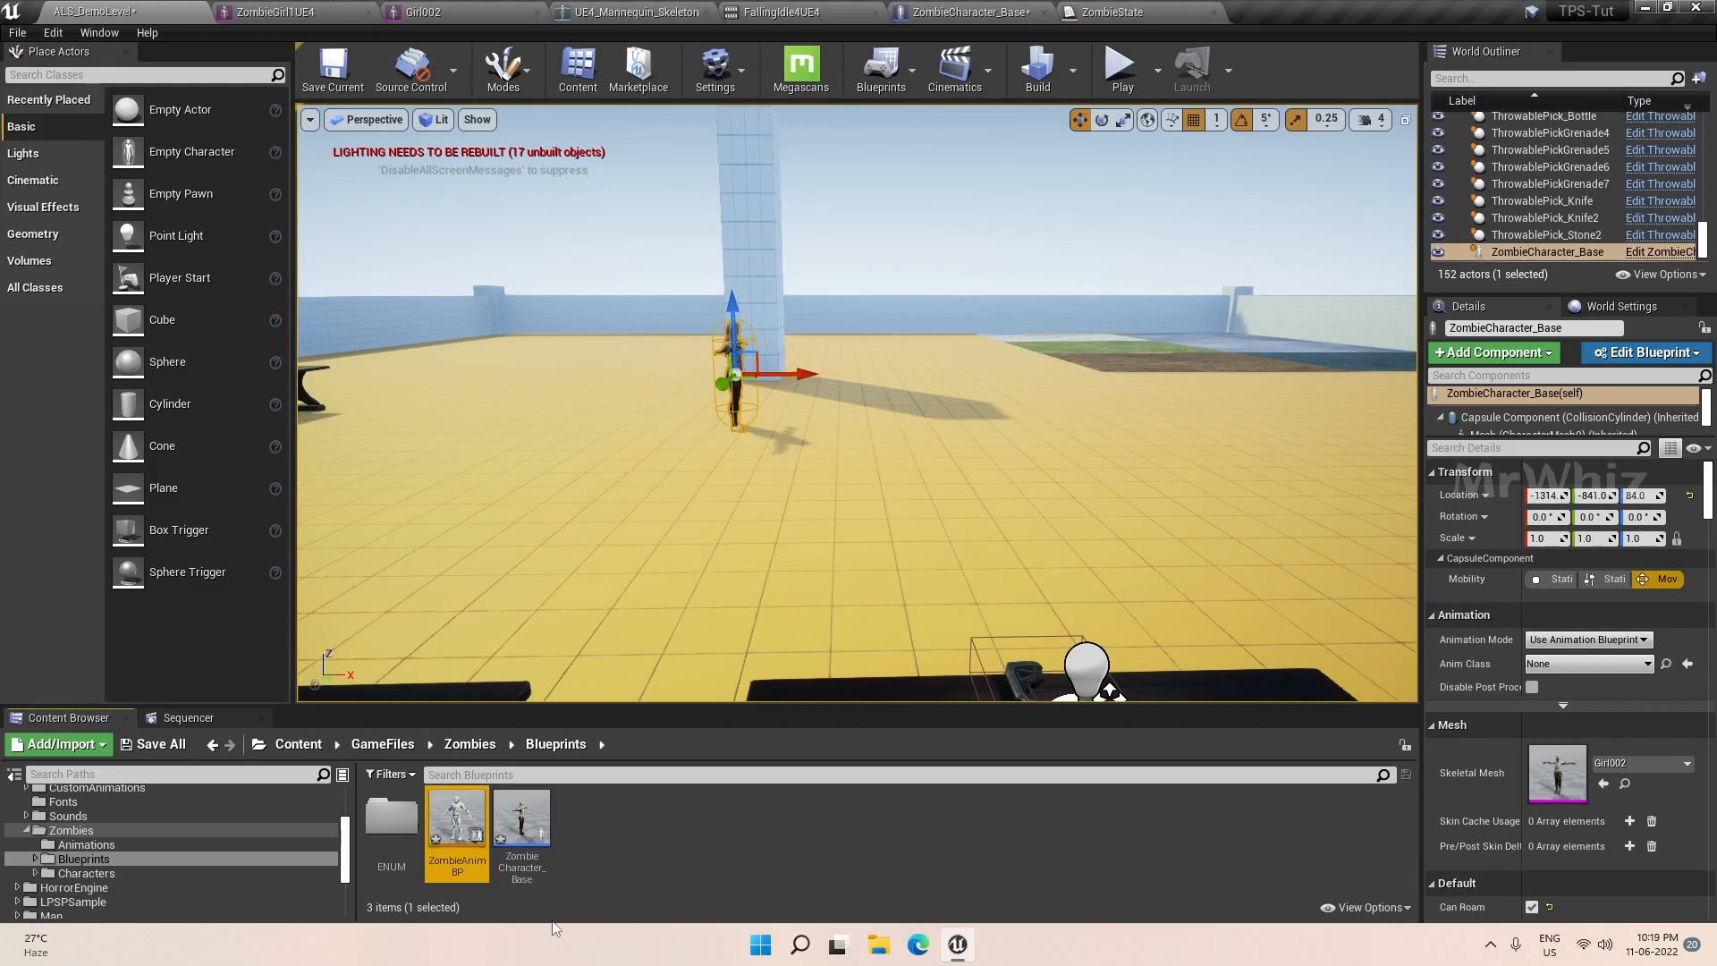
pyautogui.doubleClick(457, 820)
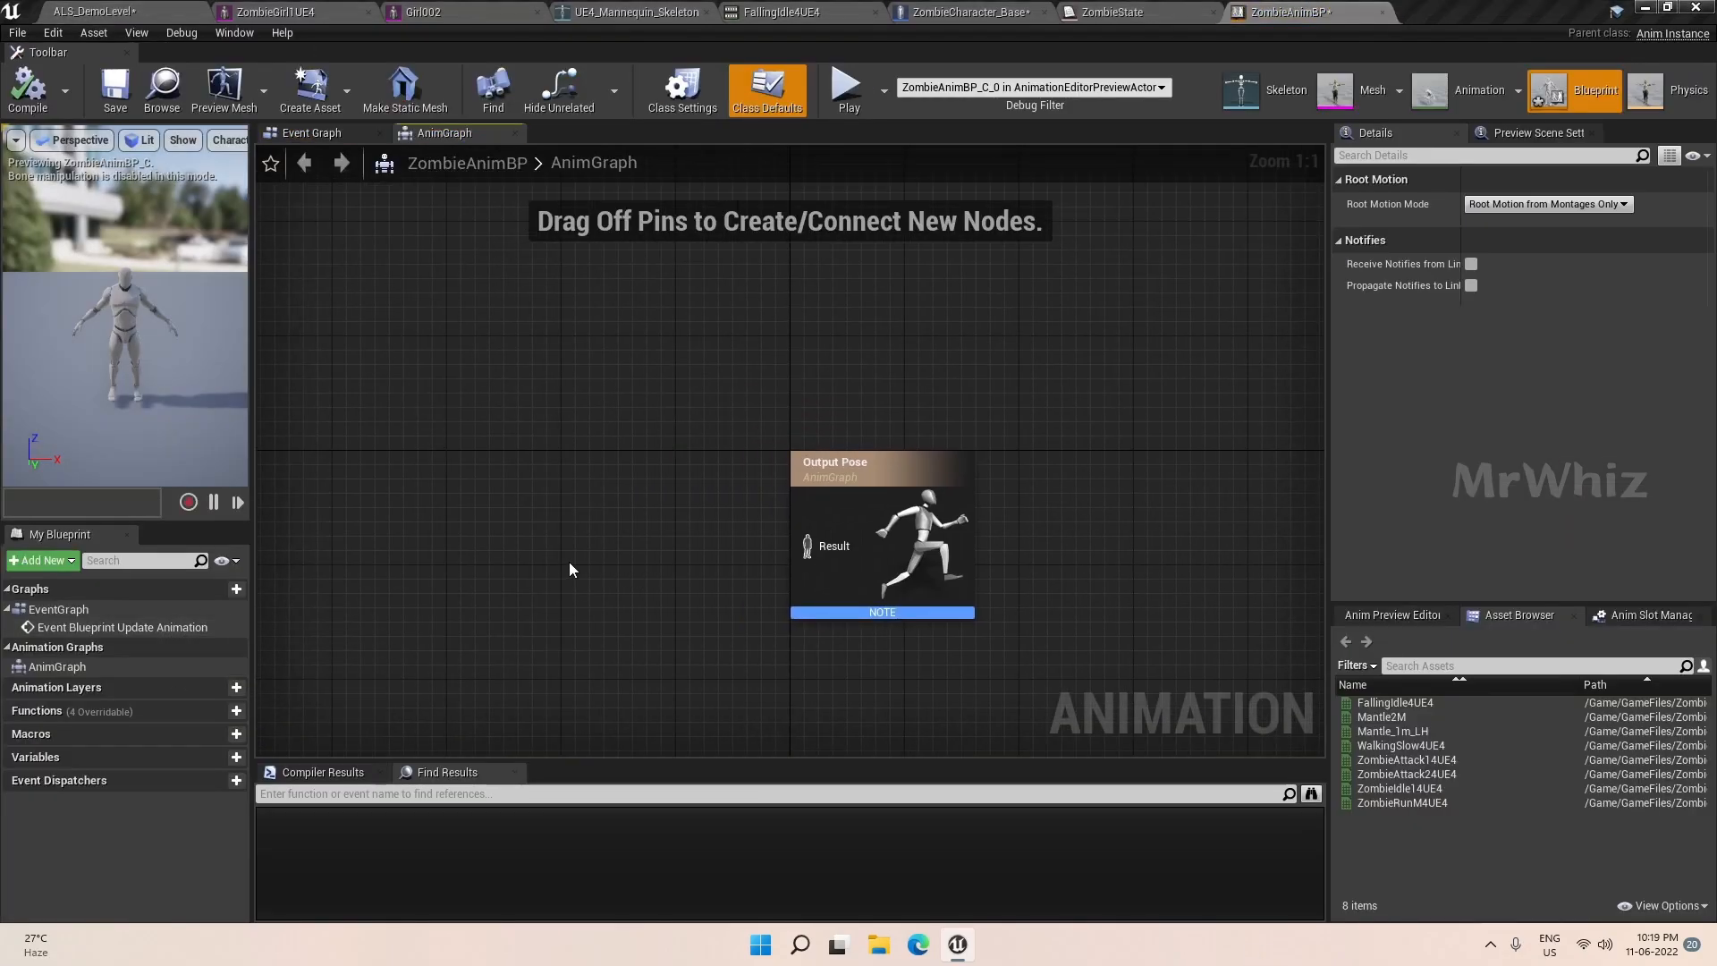
# Add a state machine to the AnimGraph, connect it to the Output Pose result, and straighten the connection.
pyautogui.moveTo(558, 448); pyautogui.dragTo(839, 423, button='right')
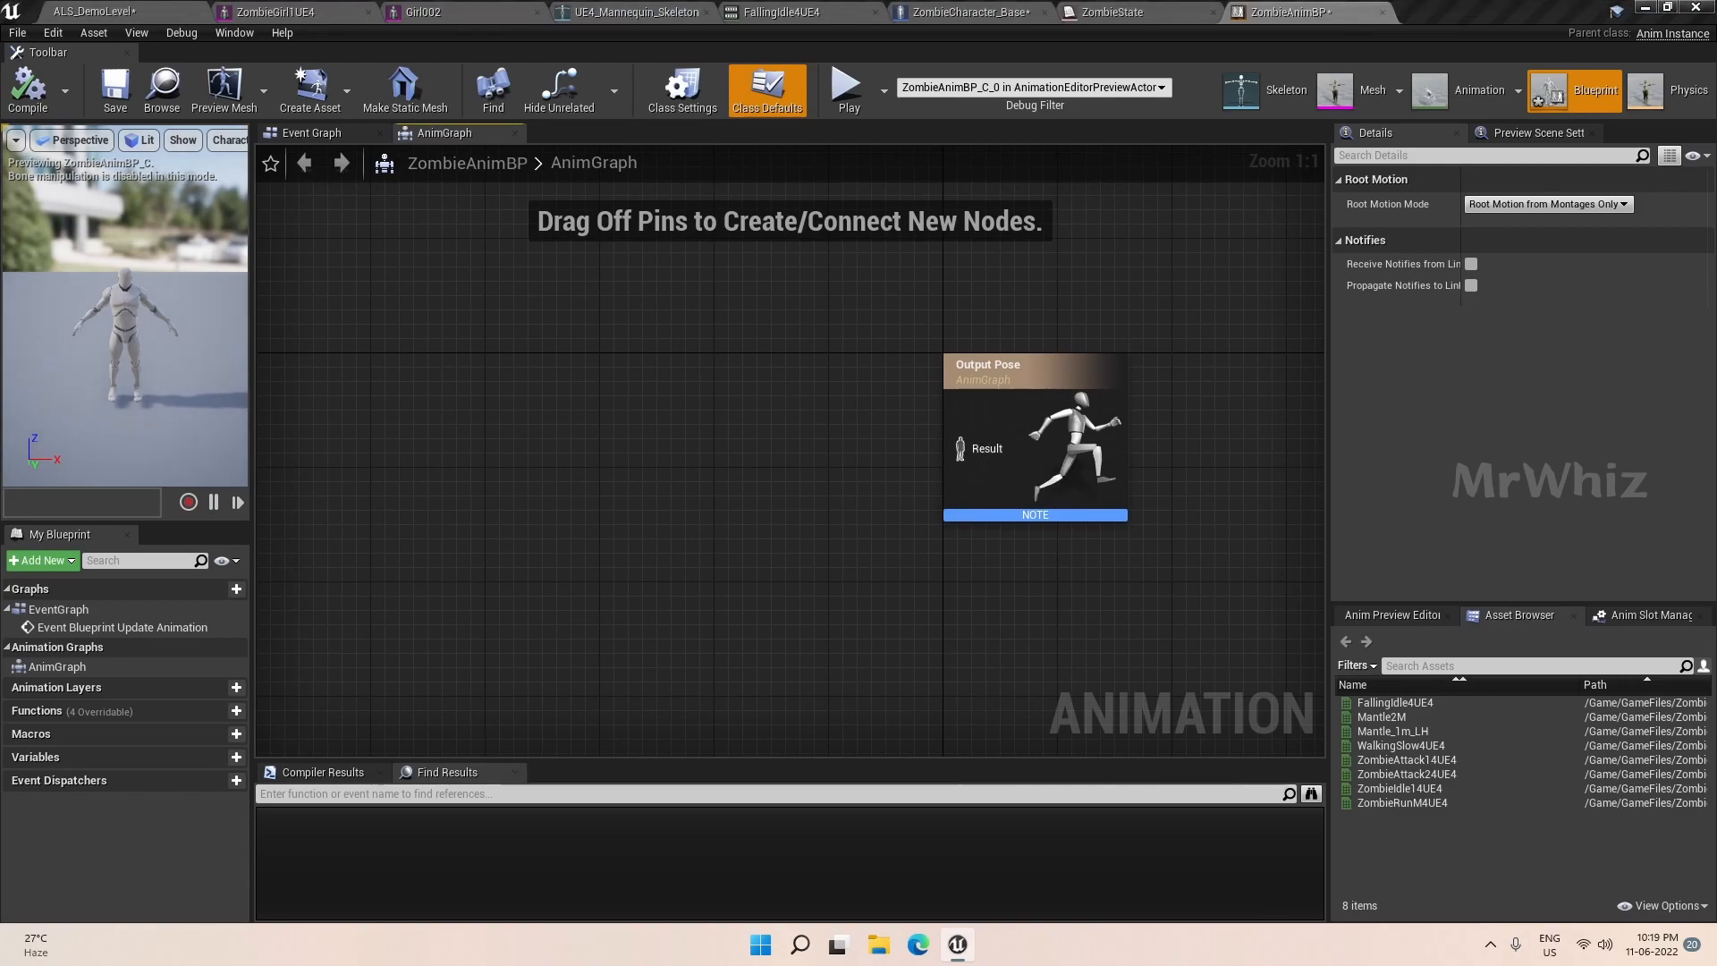
pyautogui.rightClick(578, 395)
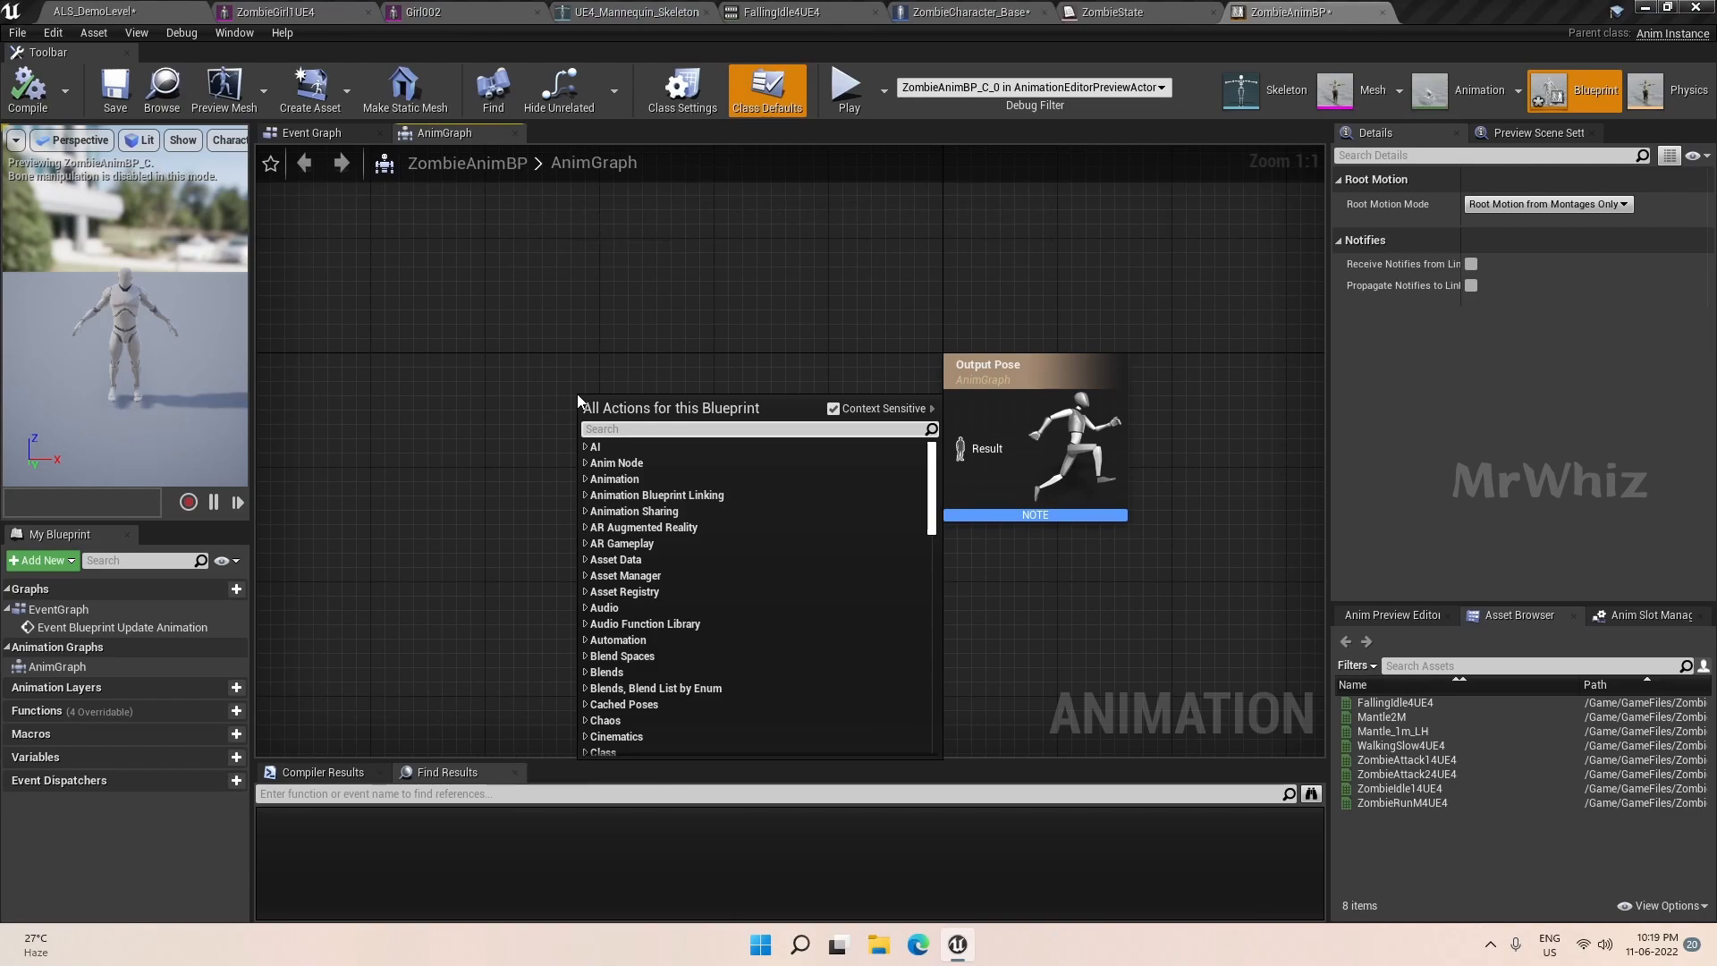
pyautogui.write('stat')
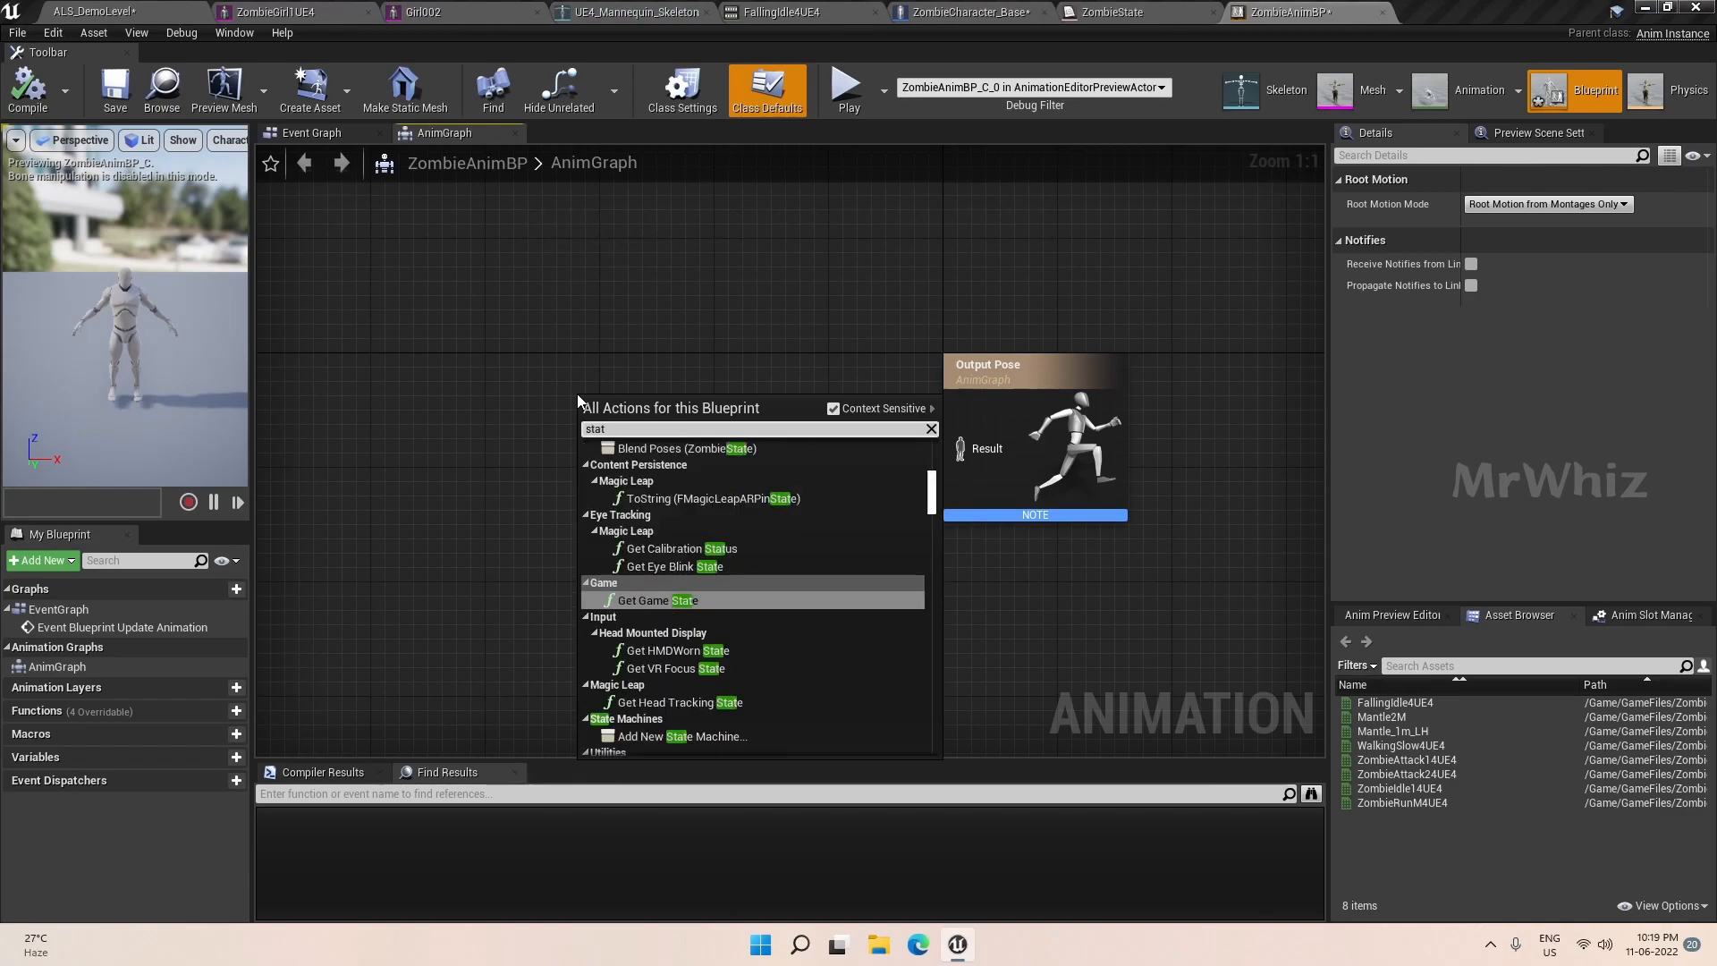
pyautogui.write('e machine')
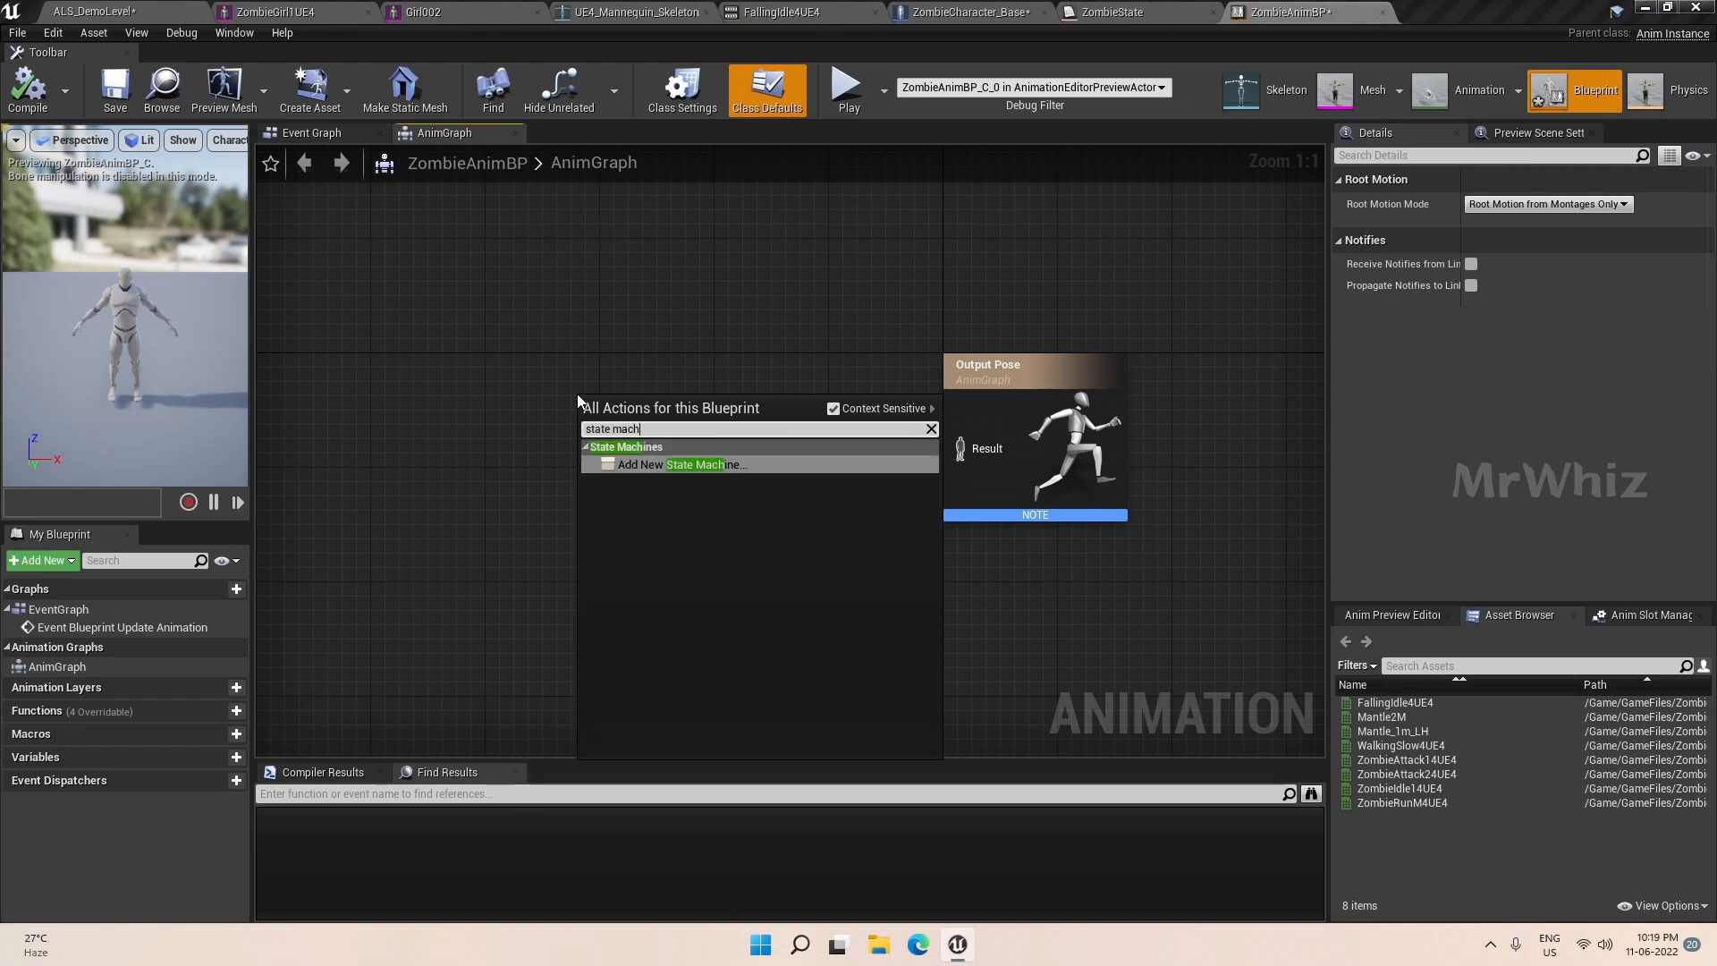
pyautogui.press('Return')
pyautogui.moveTo(689, 452); pyautogui.dragTo(1113, 420)
pyautogui.moveTo(540, 365); pyautogui.dragTo(1350, 559)
pyautogui.press('q')
# Rename the state machine node in the AnimGraph as ZombieSM.
pyautogui.moveTo(867, 598); pyautogui.dragTo(1133, 593, button='right')
pyautogui.click(610, 435)
pyautogui.click(1520, 202)
pyautogui.write('ZombieSM')
pyautogui.press('Return')
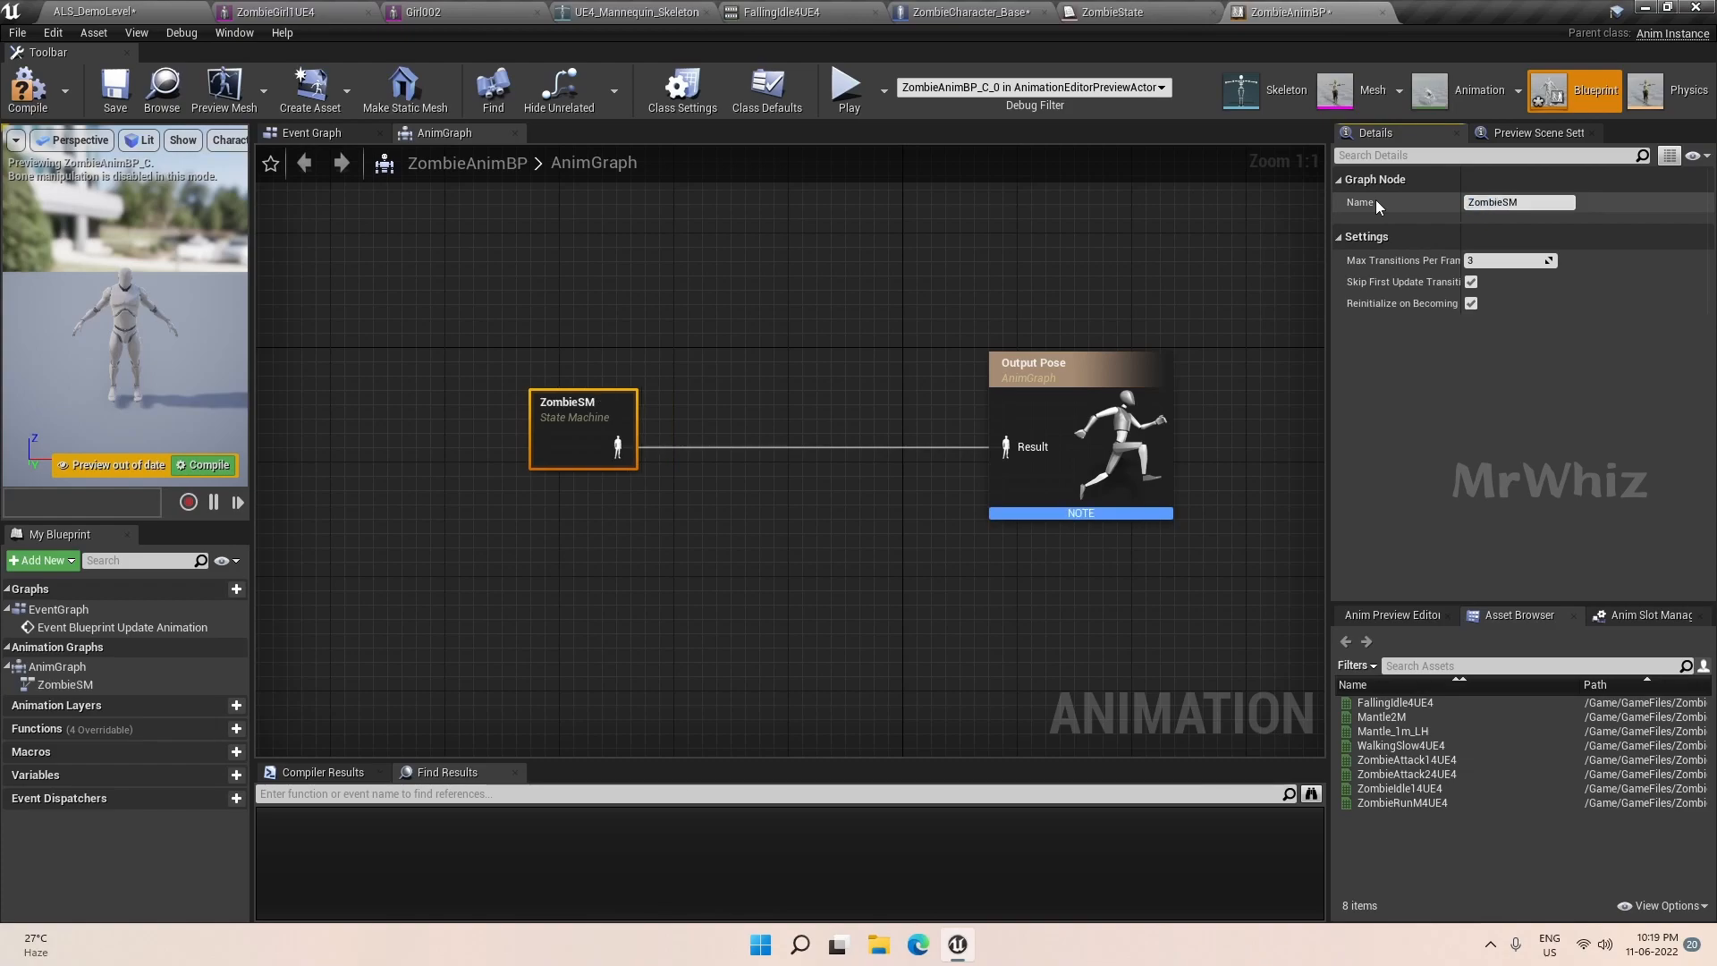
# Inside the ZombieSM state machine, add a state named Idle connected from the Entry node.
pyautogui.doubleClick(613, 432)
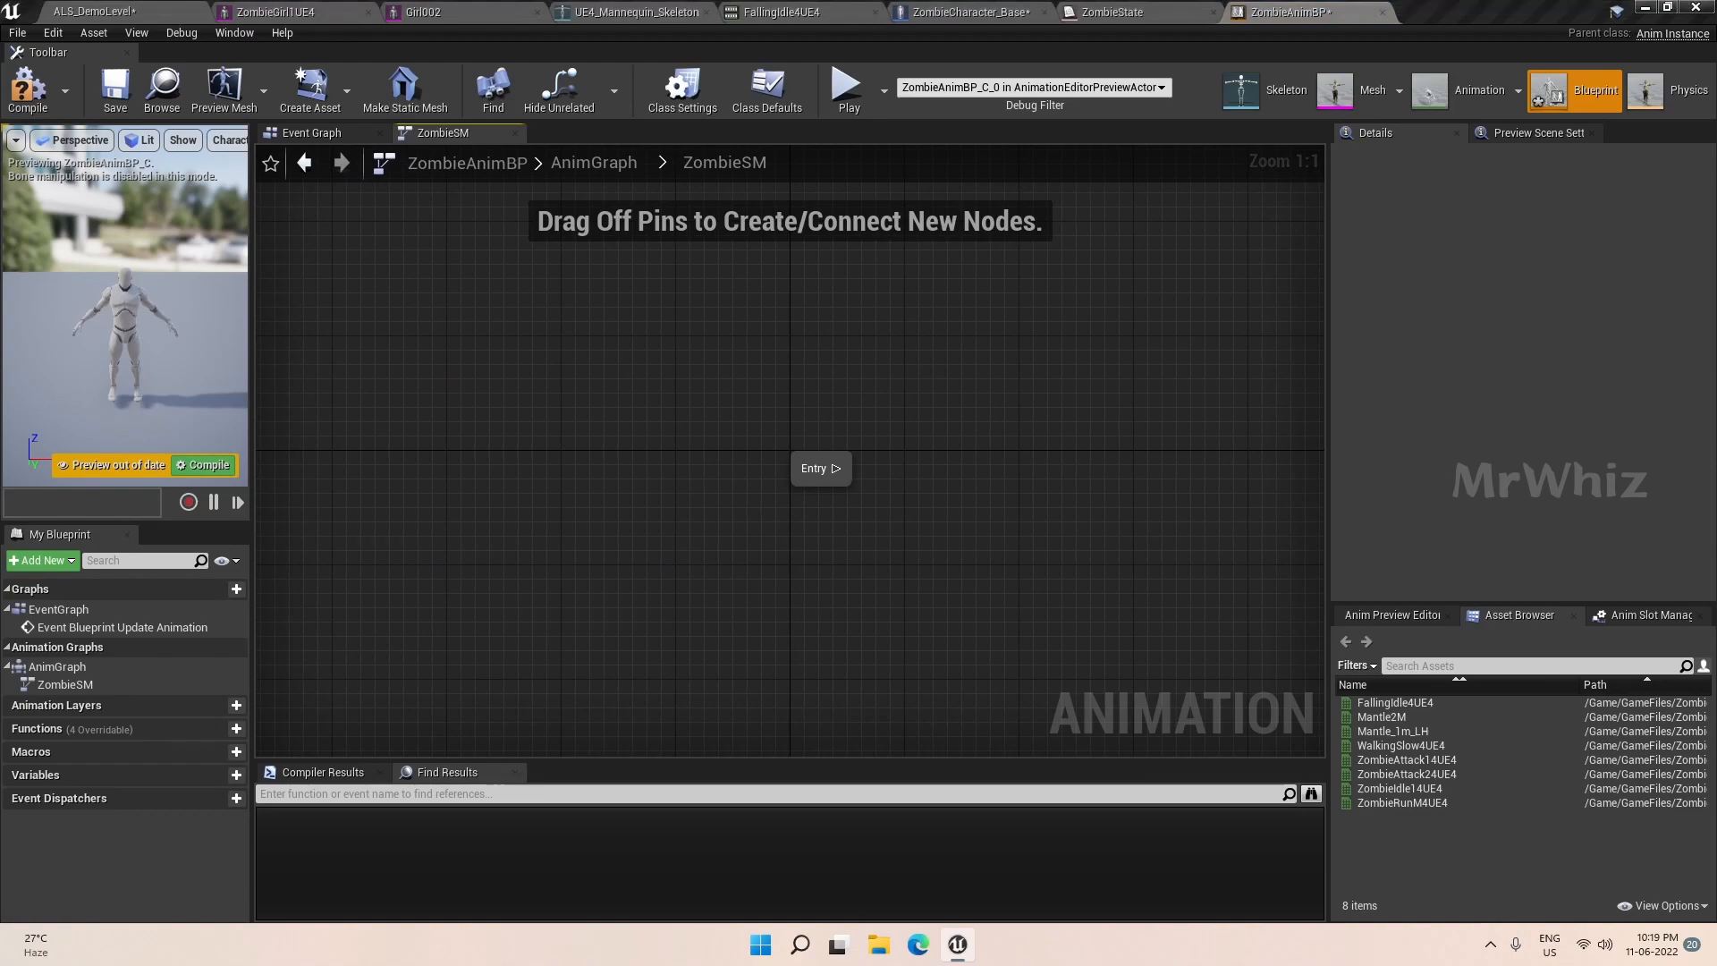
pyautogui.moveTo(843, 482); pyautogui.dragTo(579, 461, button='right')
pyautogui.moveTo(573, 447); pyautogui.dragTo(741, 444)
pyautogui.write('idl')
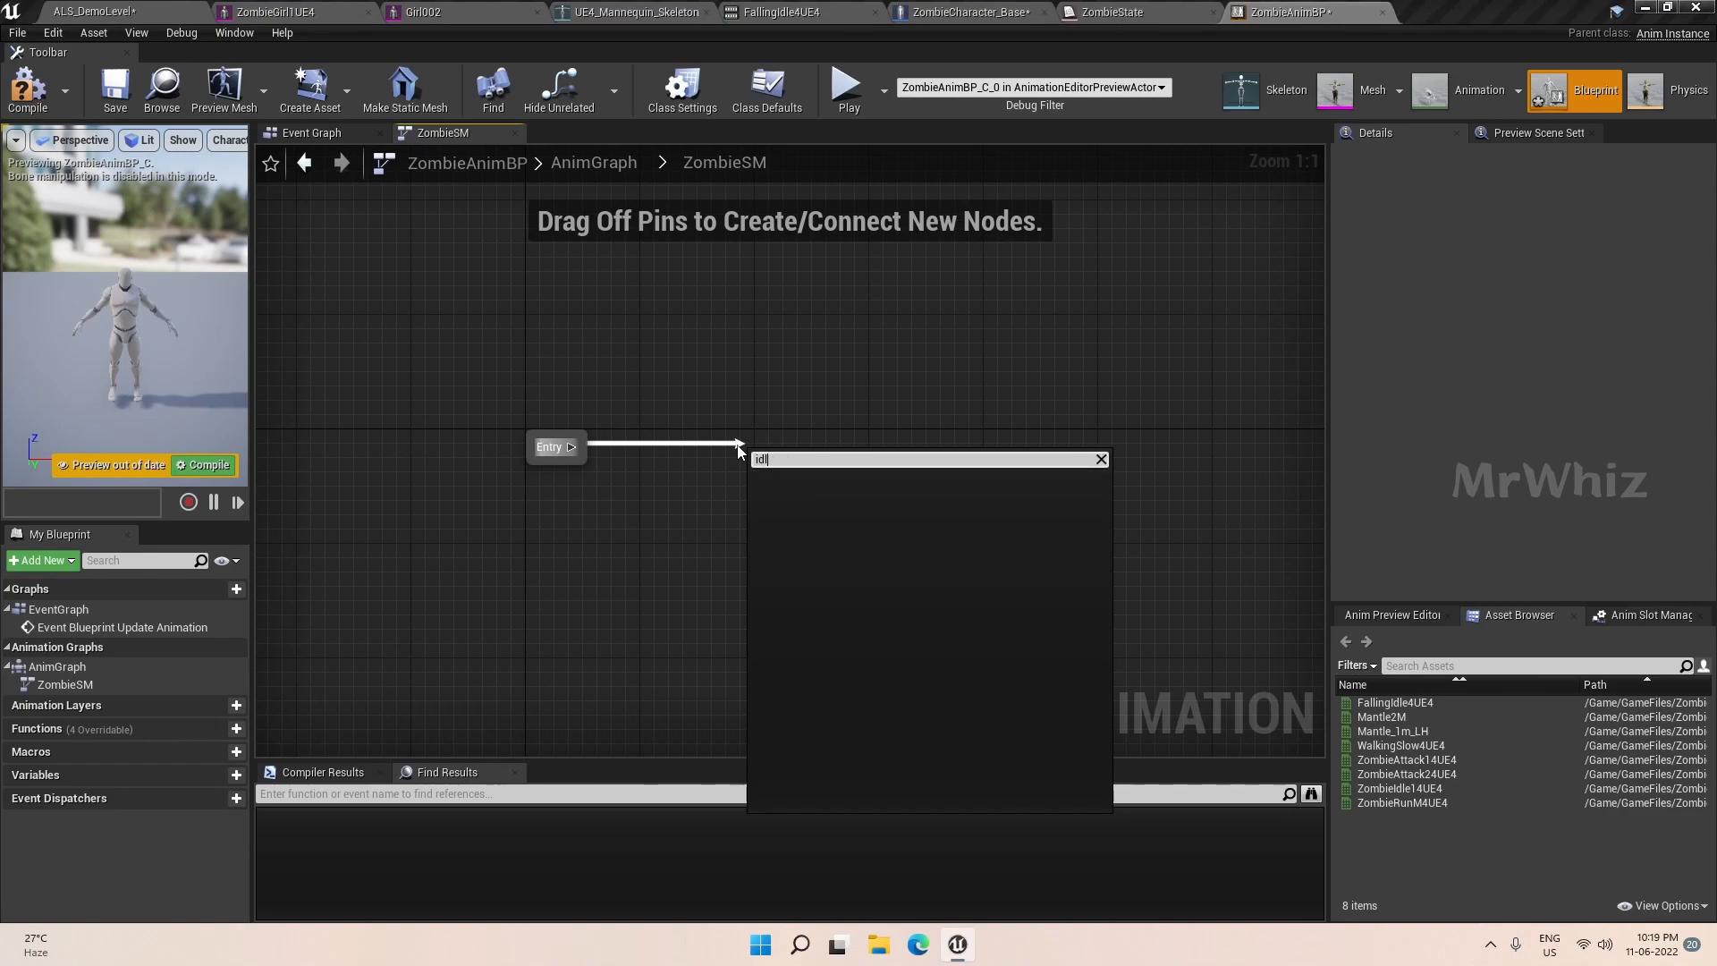
pyautogui.press('BackSpace')
pyautogui.press('BackSpace')
pyautogui.press('BackSpace')
pyautogui.press('BackSpace')
pyautogui.click(775, 494)
pyautogui.write('Idle')
pyautogui.press('Return')
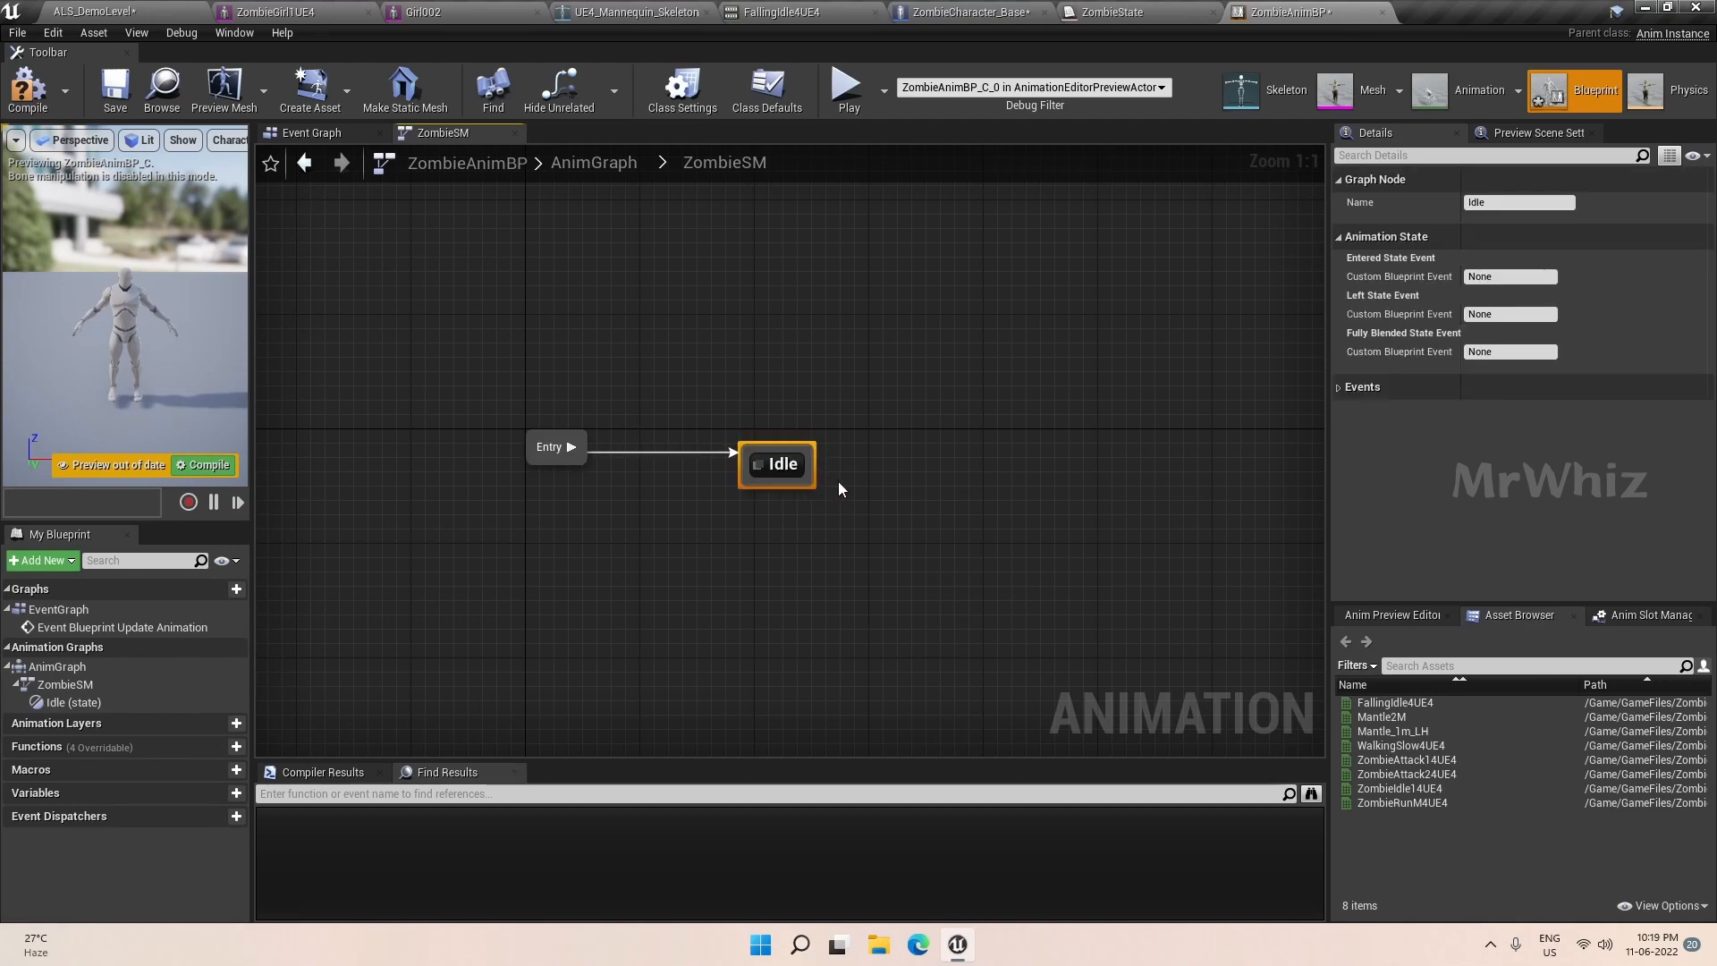
# Add a state named Walk/Run with a transition leading to it from Idle.
pyautogui.moveTo(782, 465); pyautogui.dragTo(653, 425, button='right')
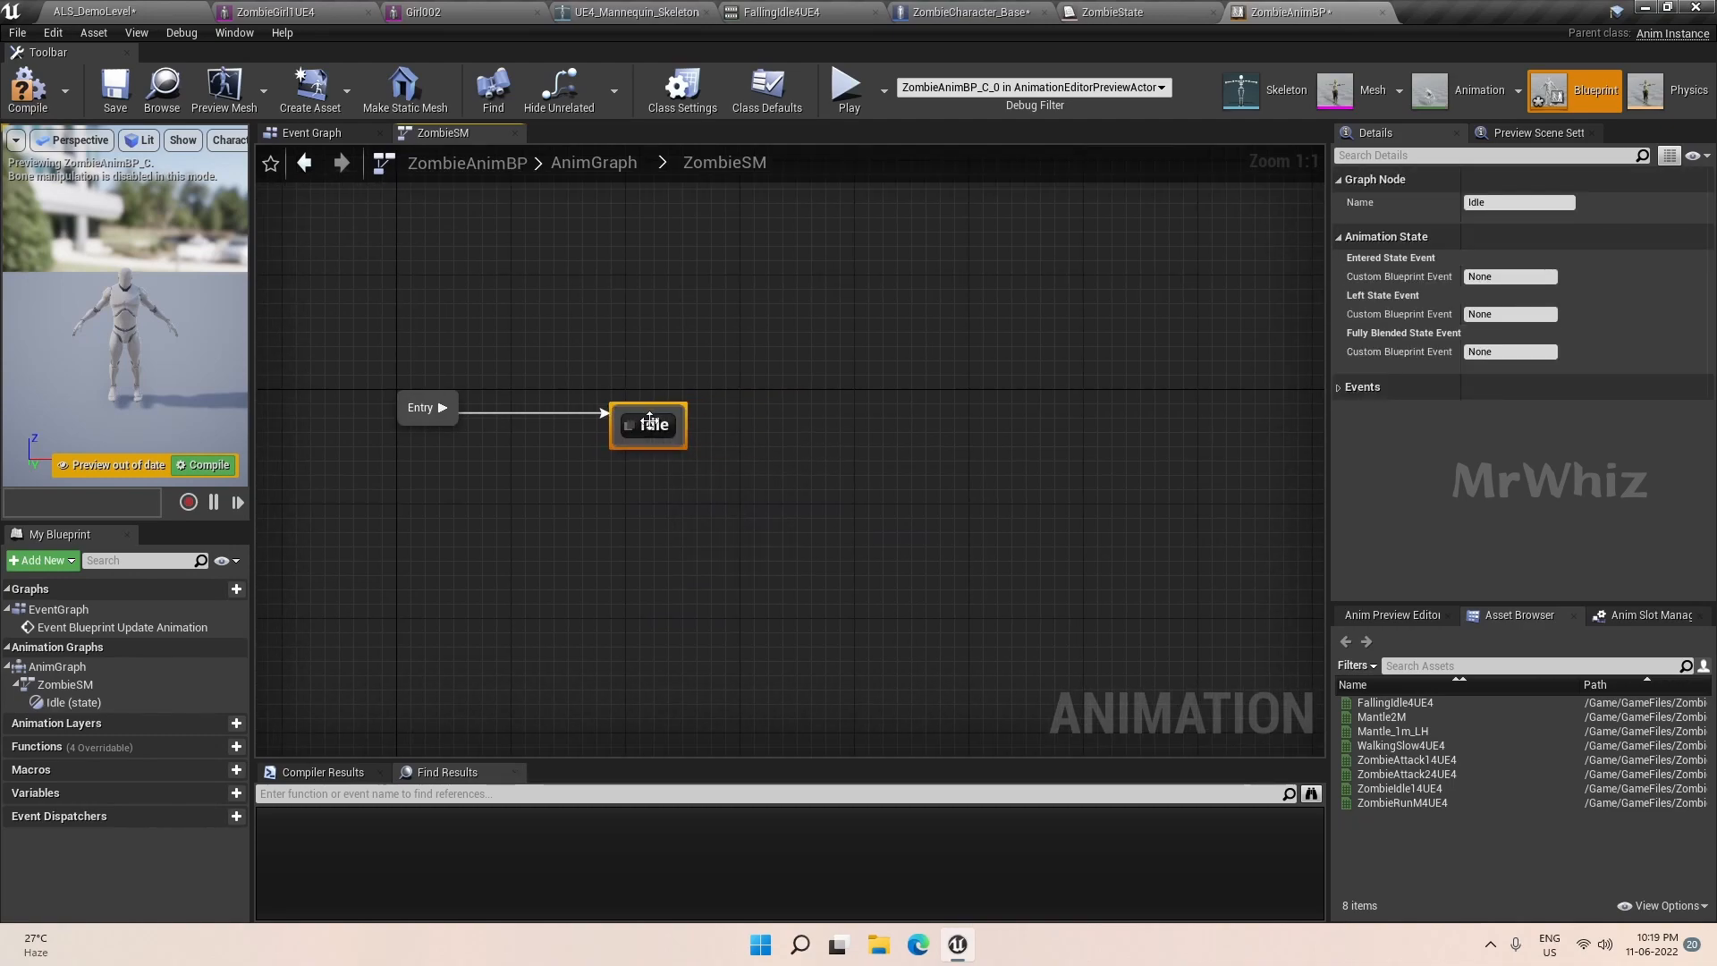
pyautogui.moveTo(684, 429); pyautogui.dragTo(1004, 417)
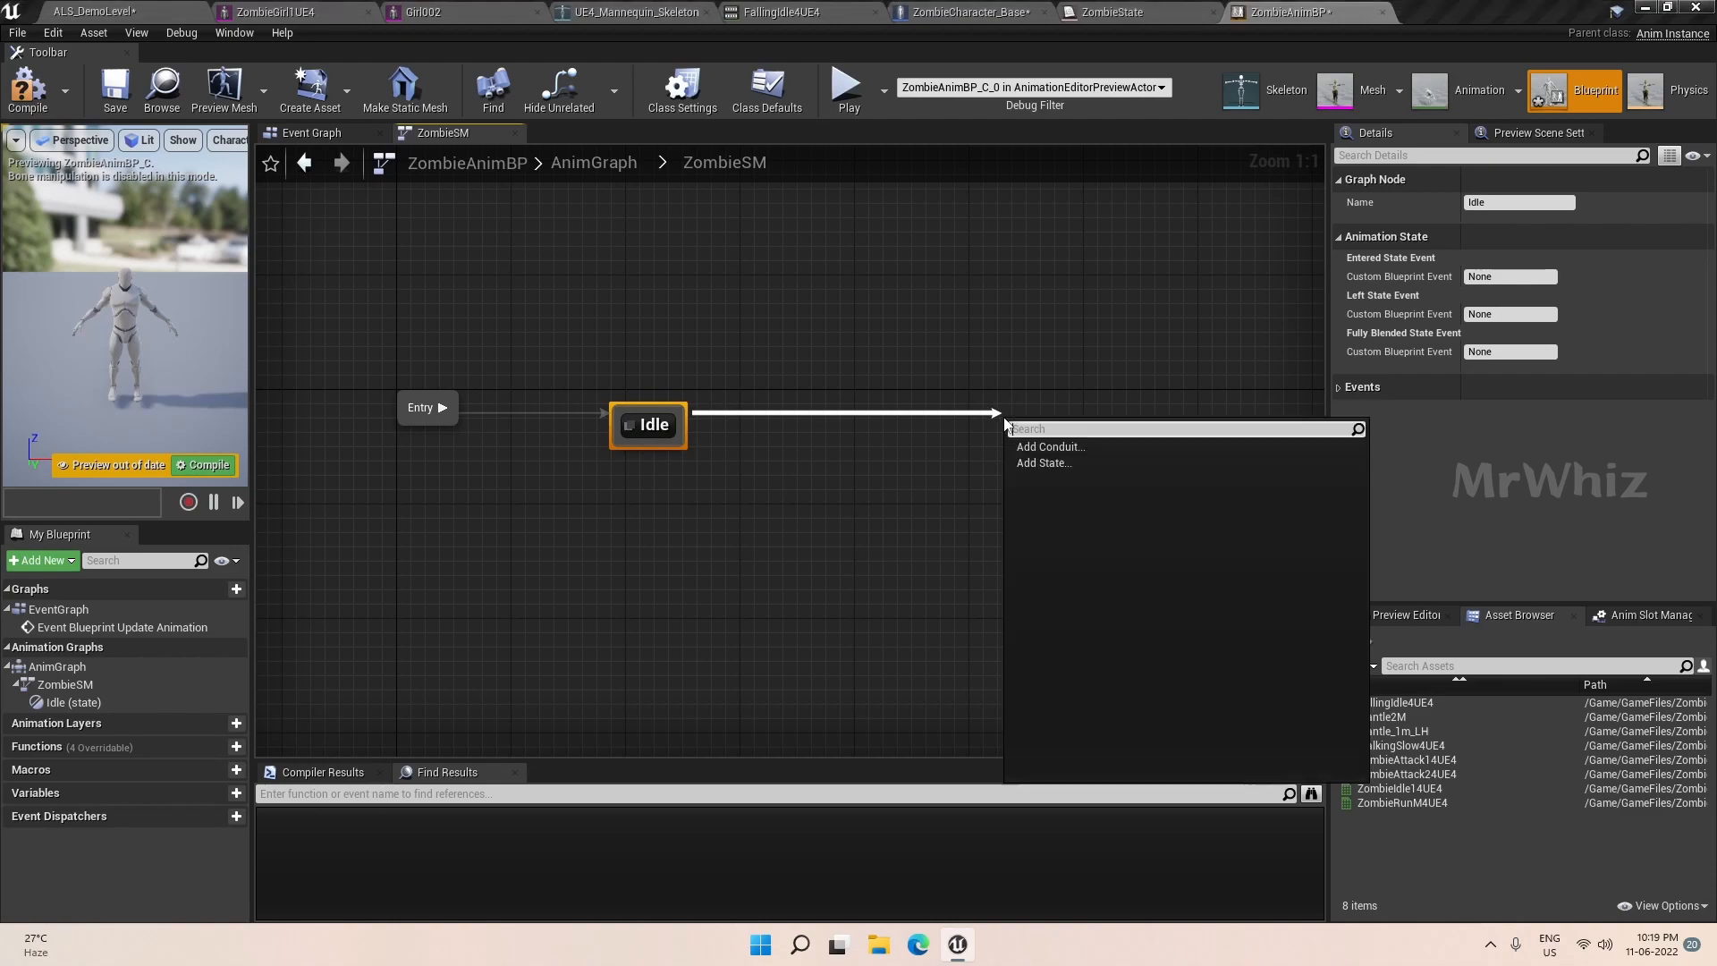
pyautogui.click(1043, 463)
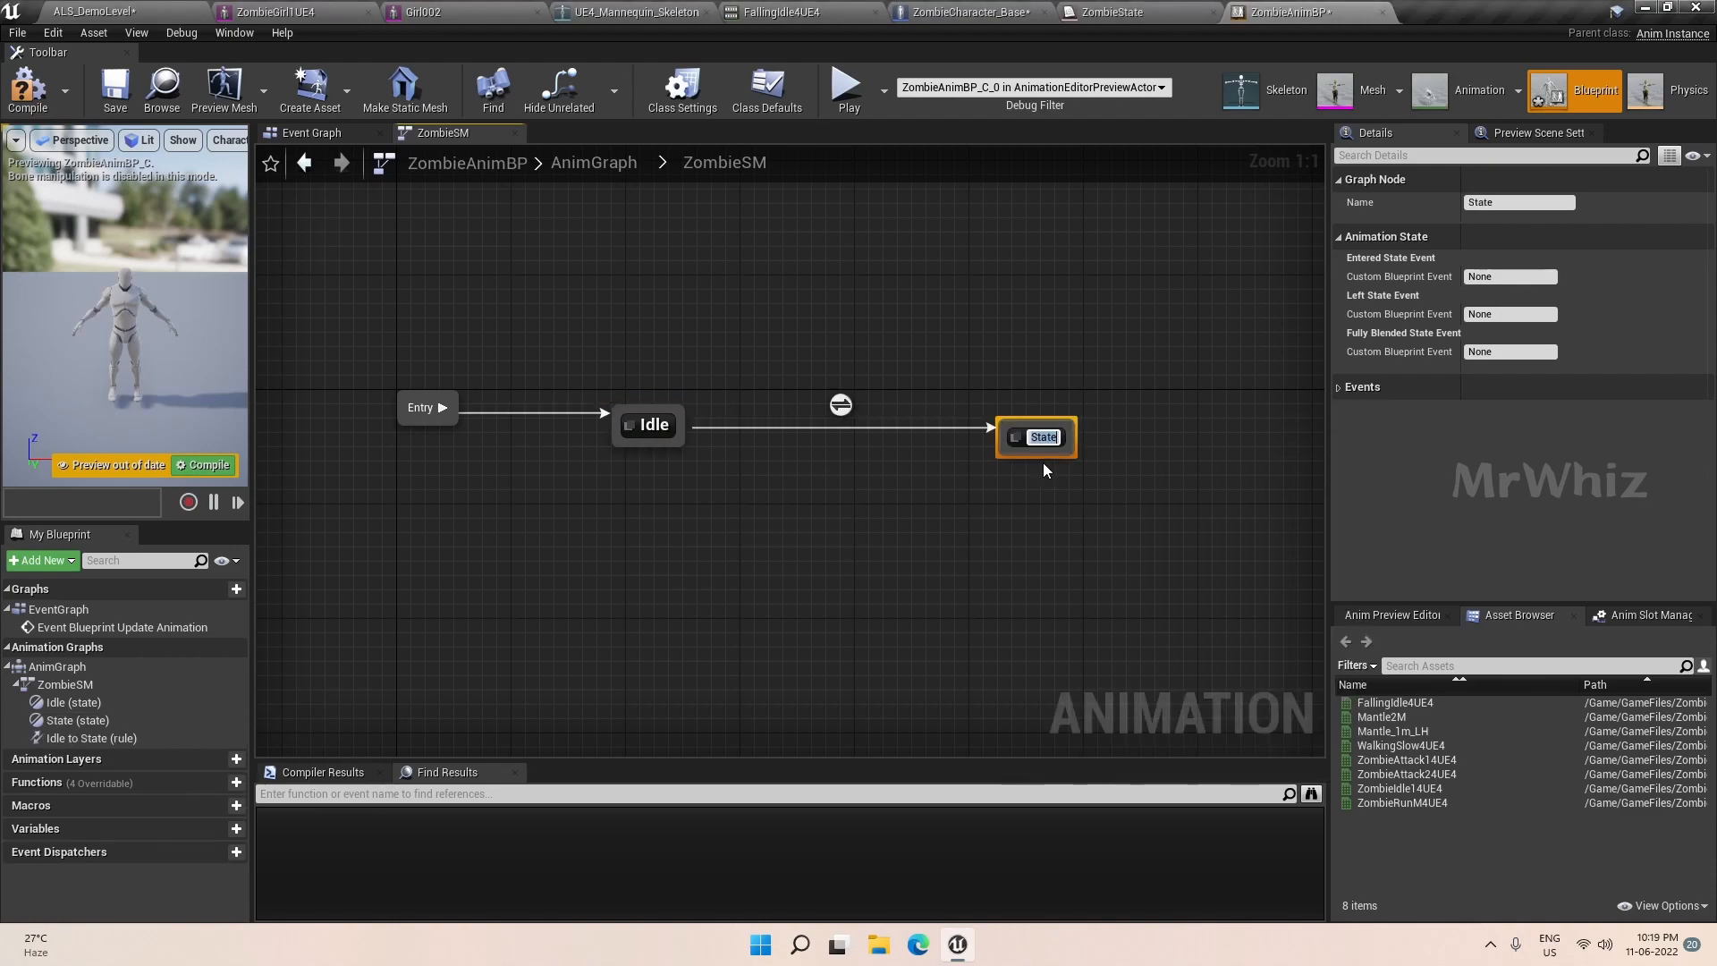
pyautogui.write('Walk/Run')
pyautogui.press('Return')
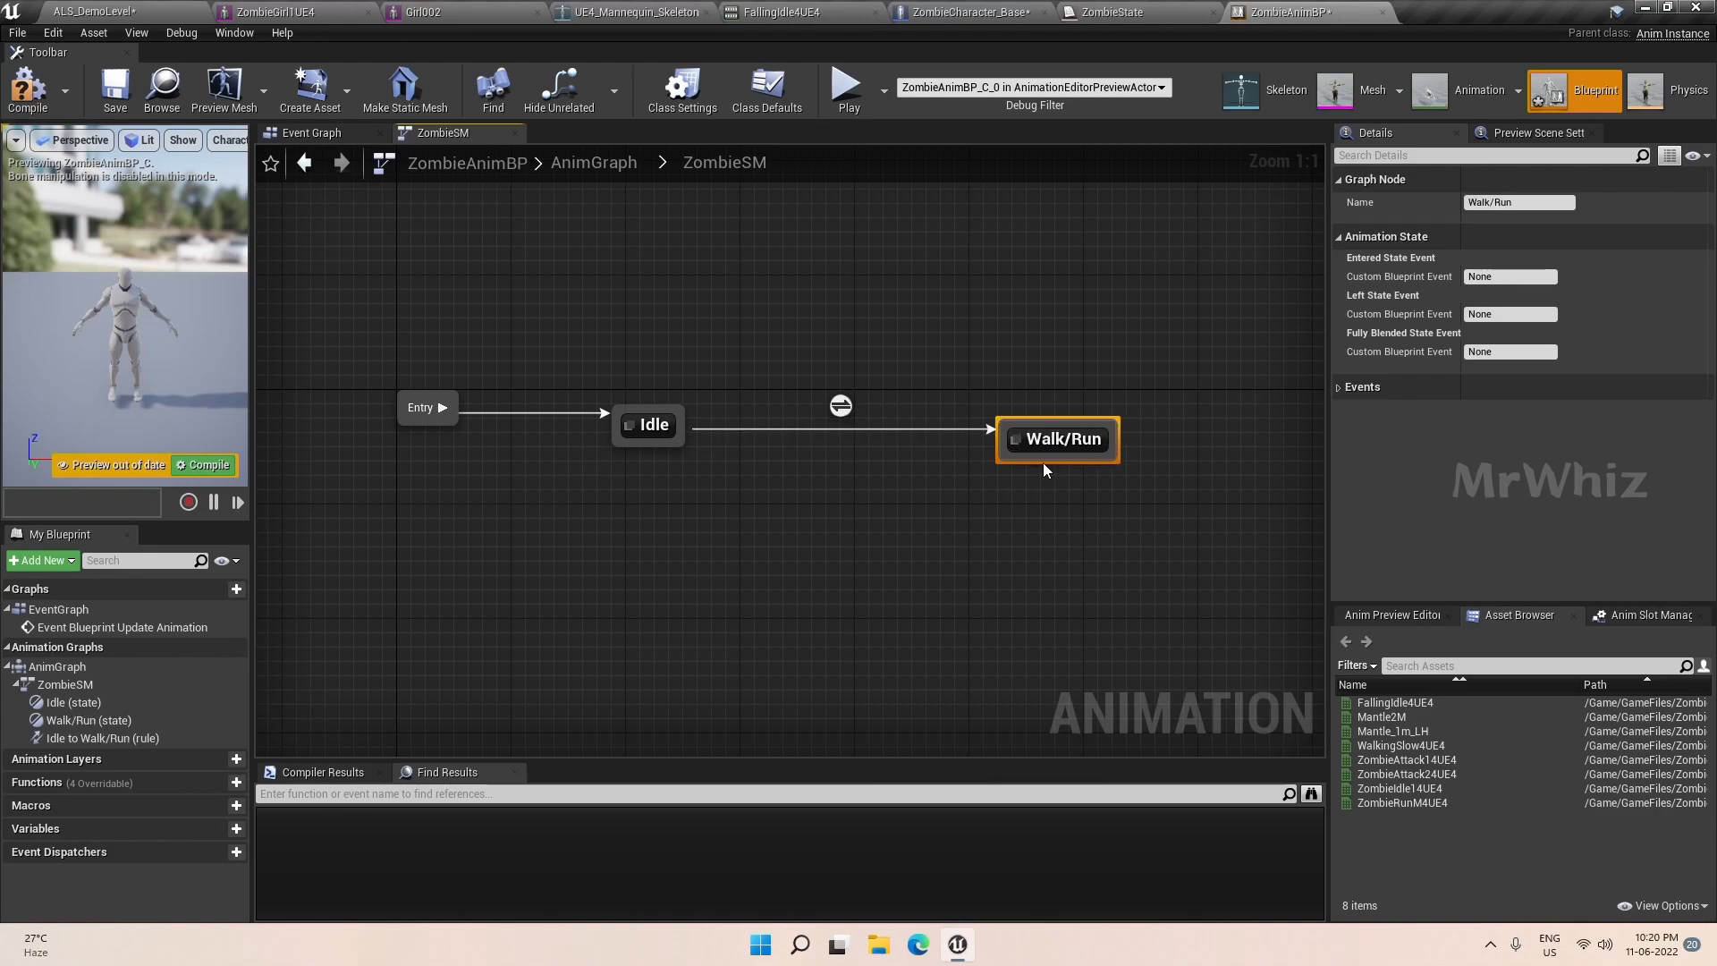
# Create a return transition from Walk/Run to Idle and line up the Walk/Run node level with Idle.
pyautogui.moveTo(1057, 443); pyautogui.dragTo(1015, 414)
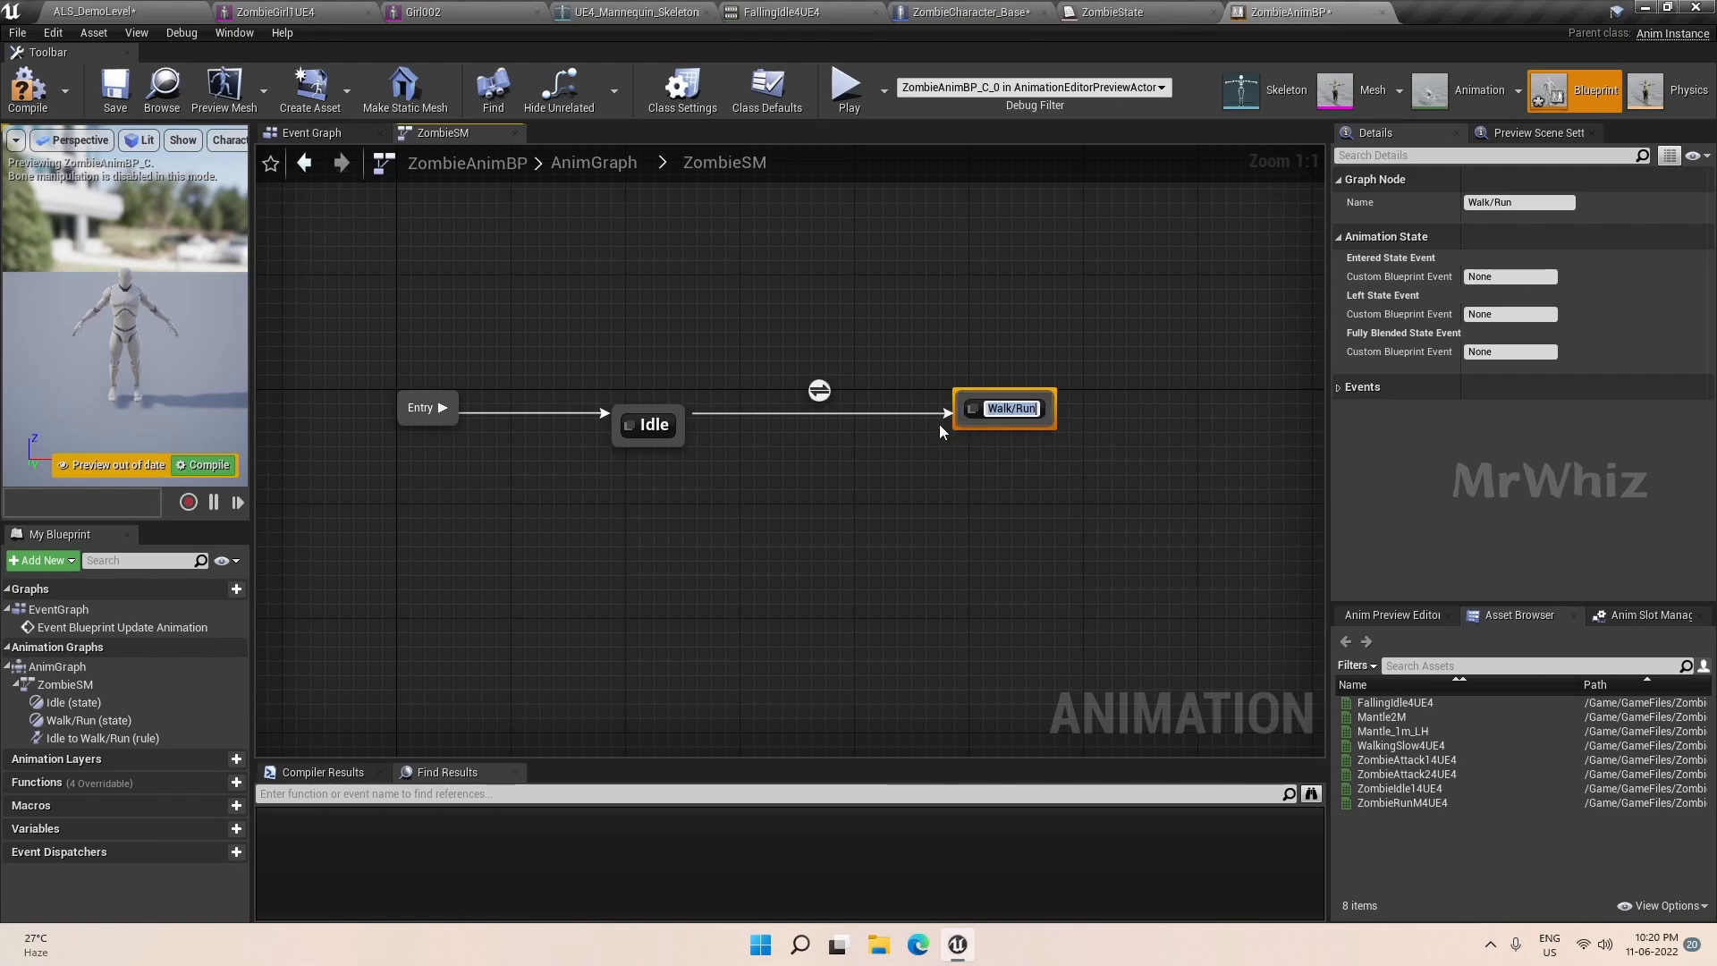
pyautogui.moveTo(957, 422); pyautogui.dragTo(662, 426)
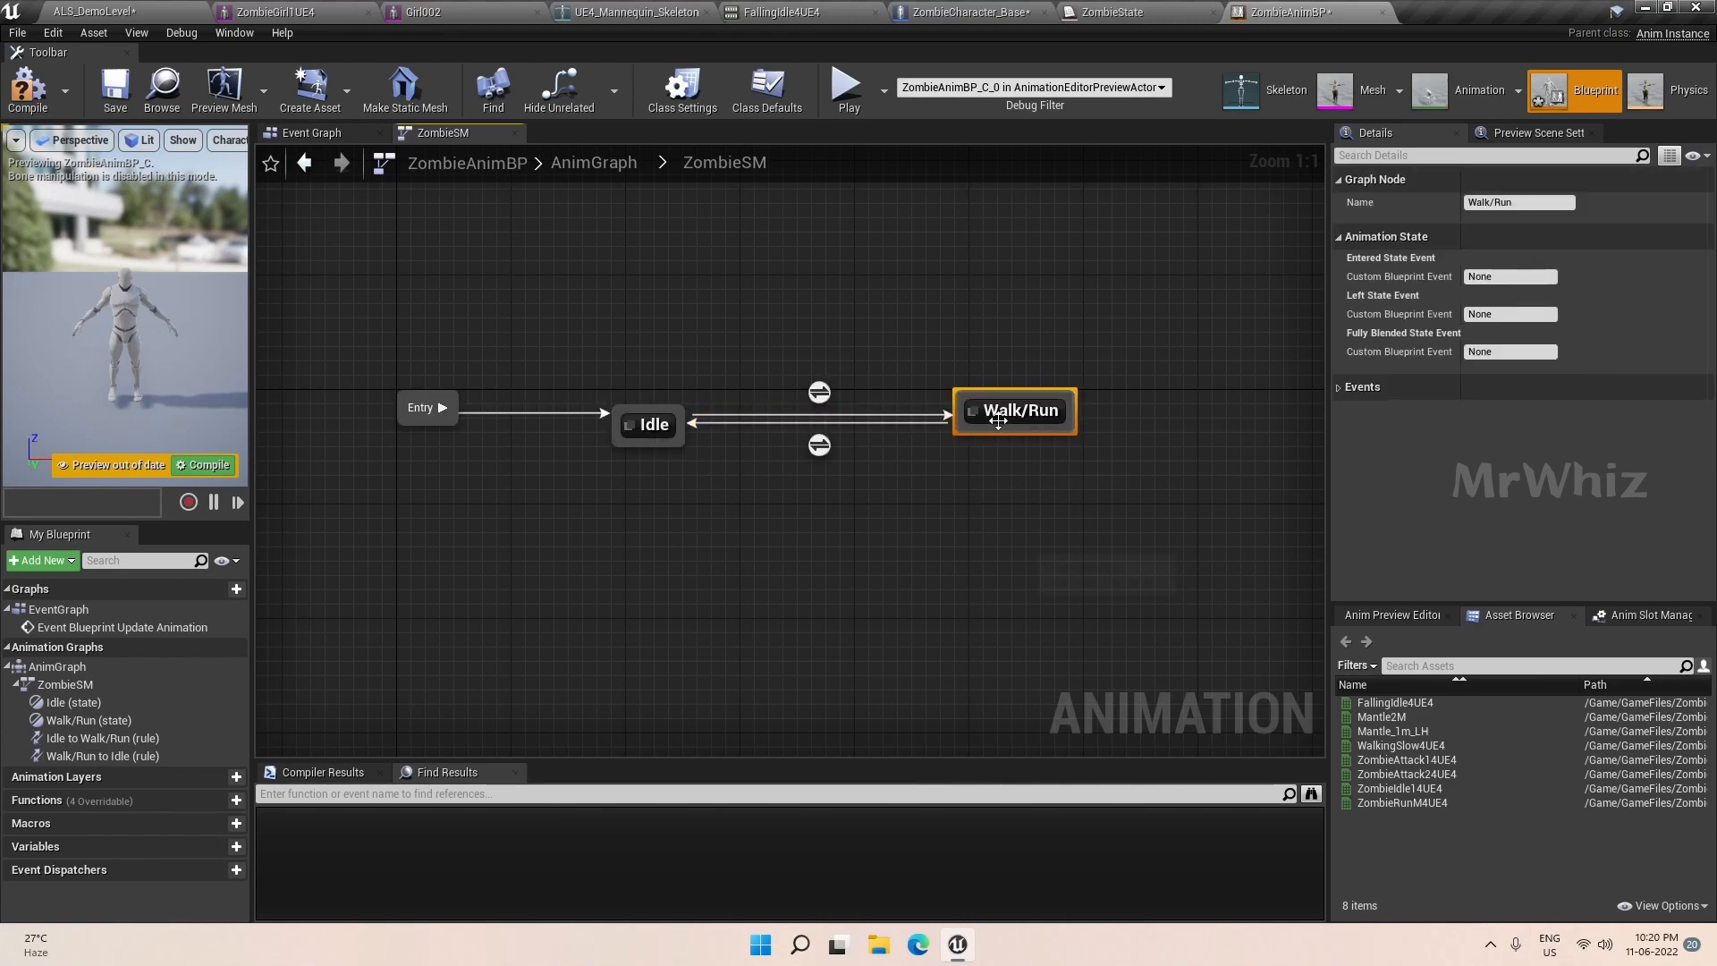
pyautogui.click(995, 420)
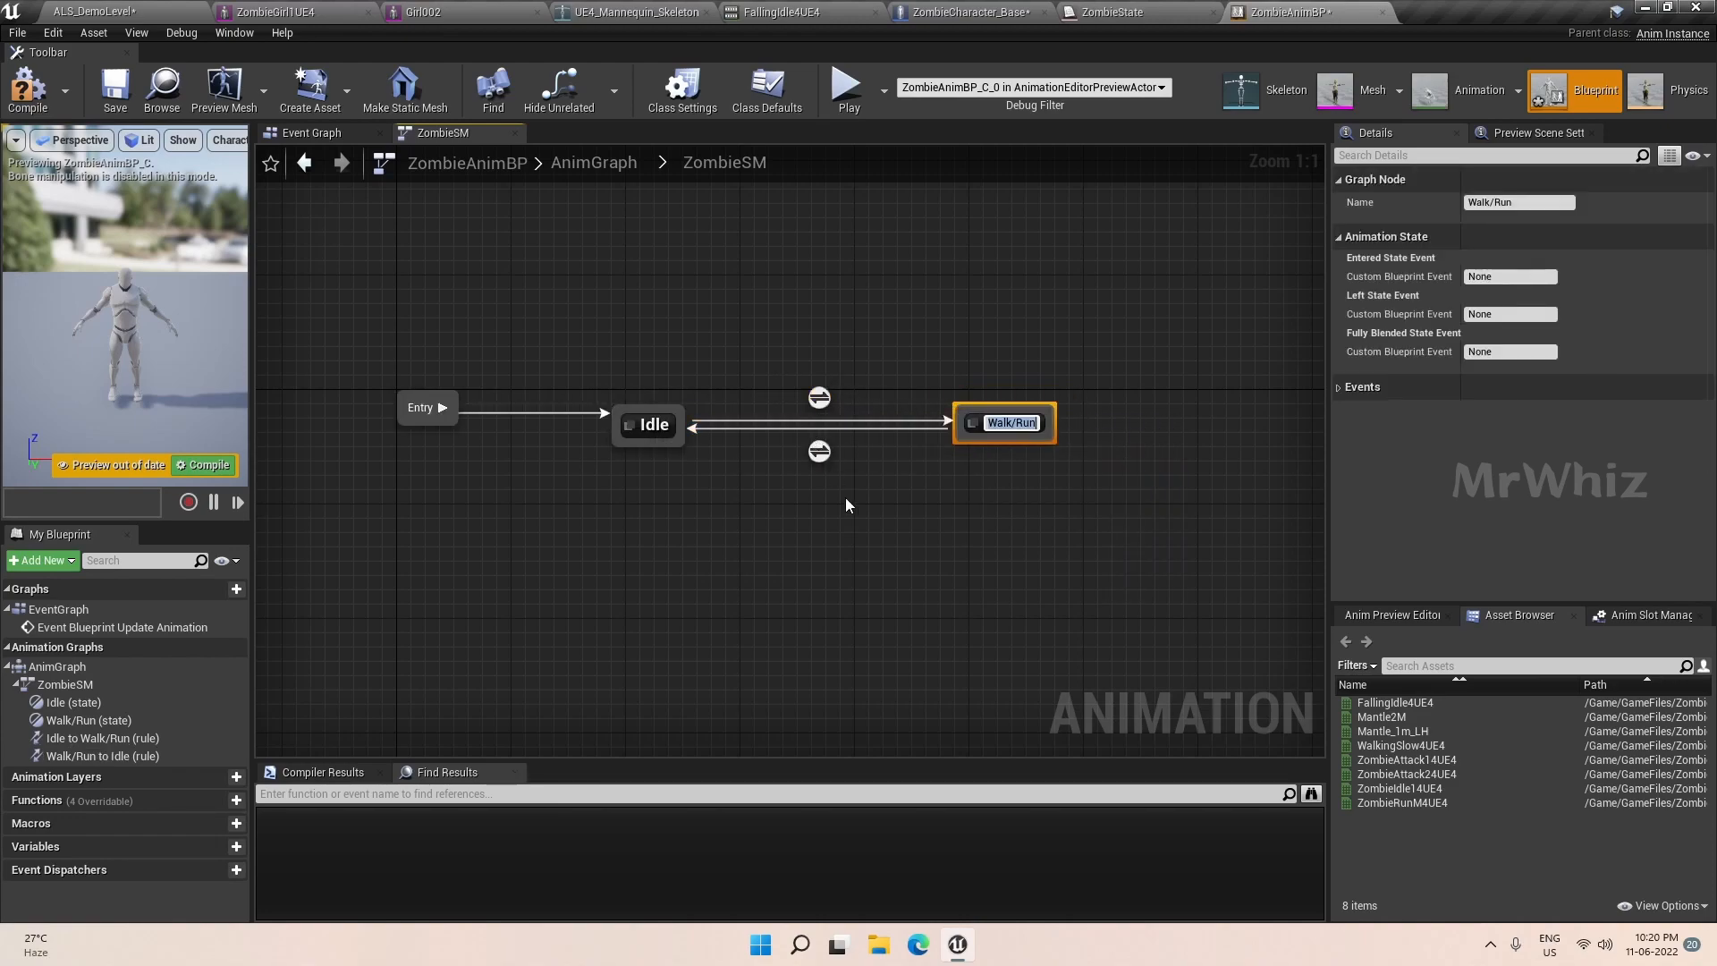
pyautogui.press('Return')
pyautogui.click(817, 545)
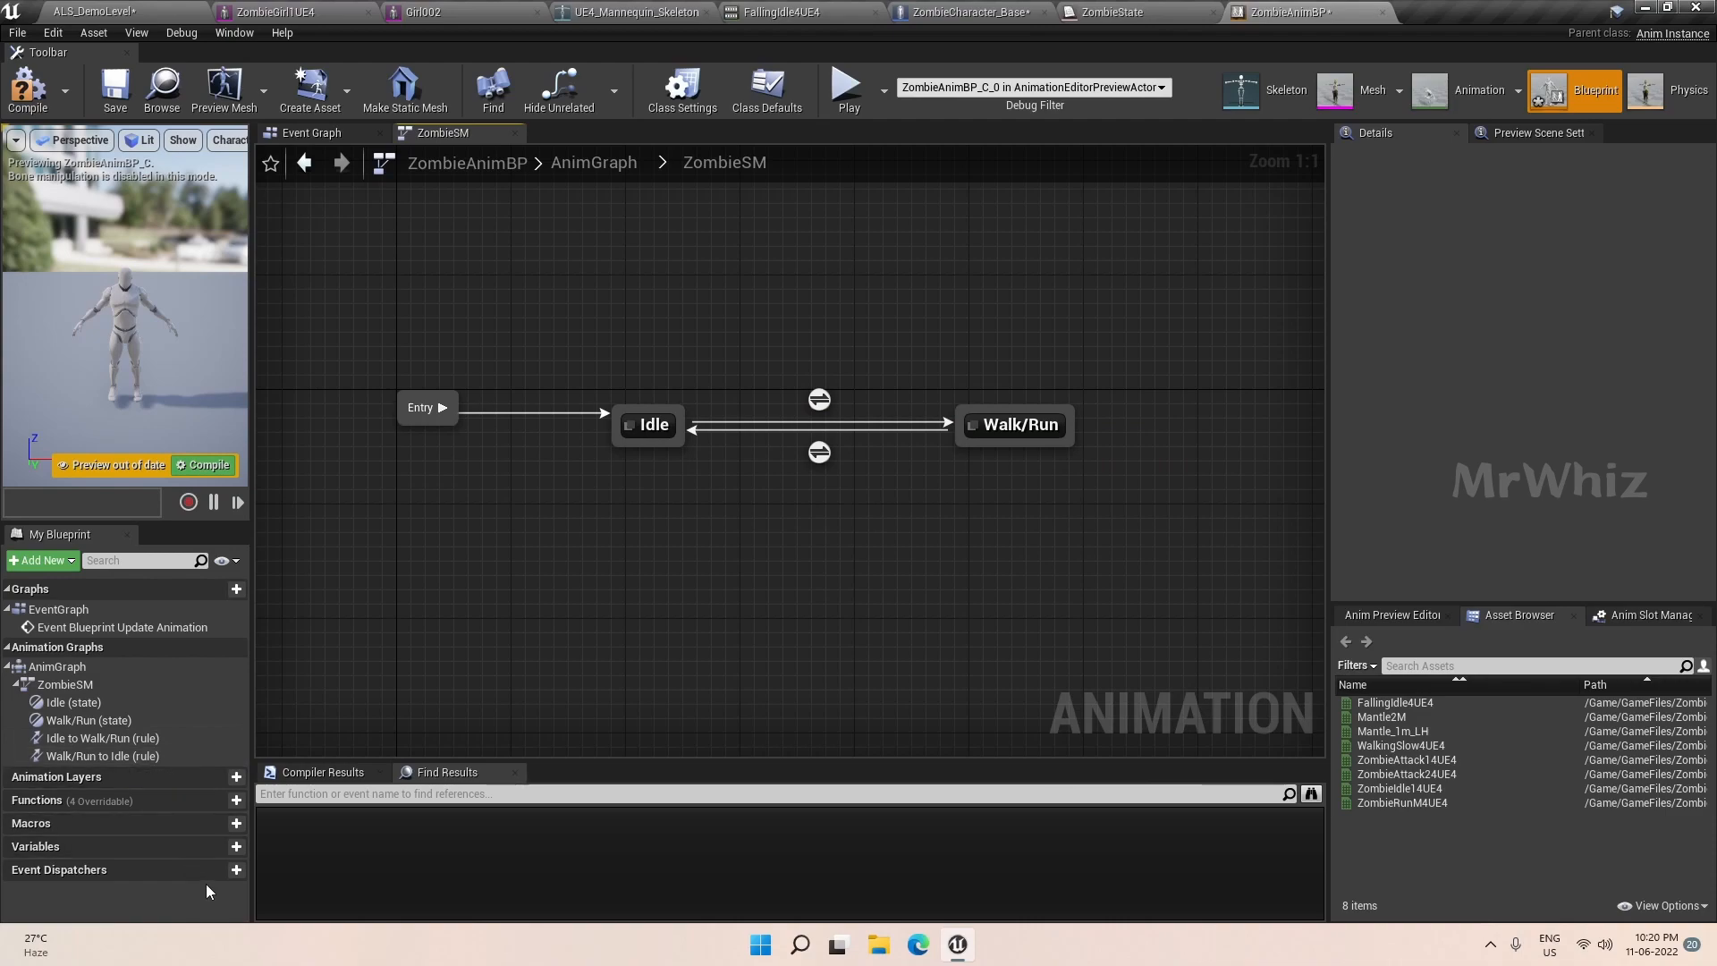
# Add a variable named Speed to the animation blueprint, set its type to Float, and compile.
pyautogui.click(237, 846)
pyautogui.write('Speed')
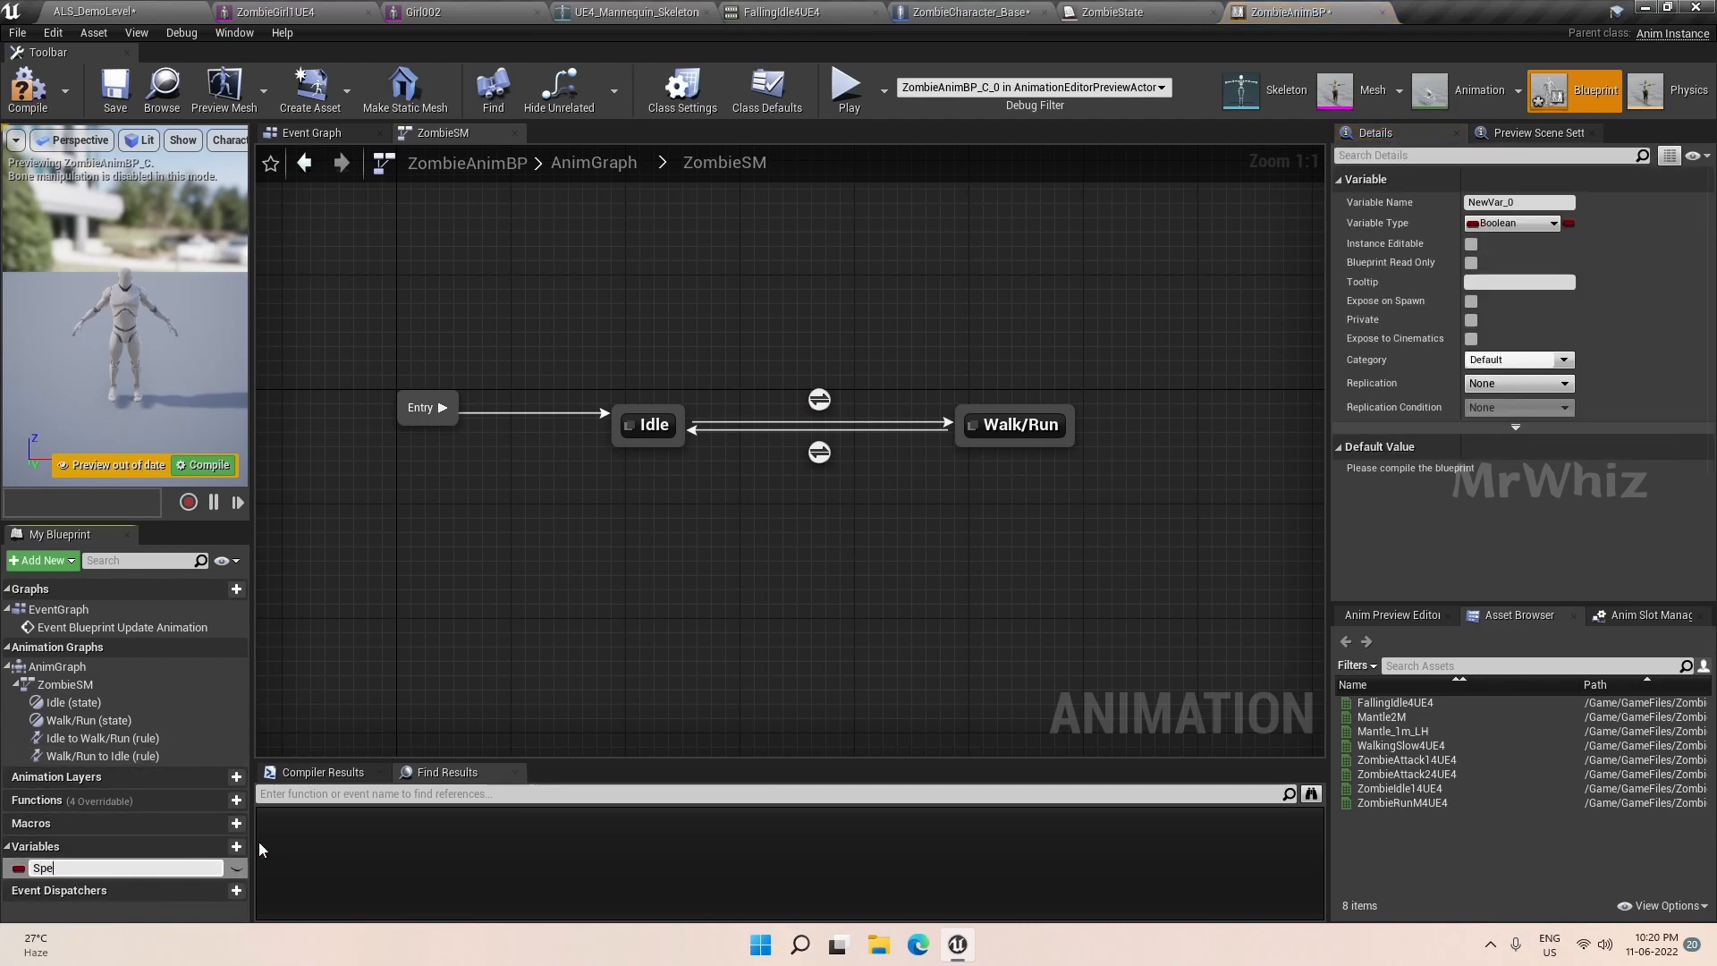
pyautogui.press('Return')
pyautogui.click(110, 867)
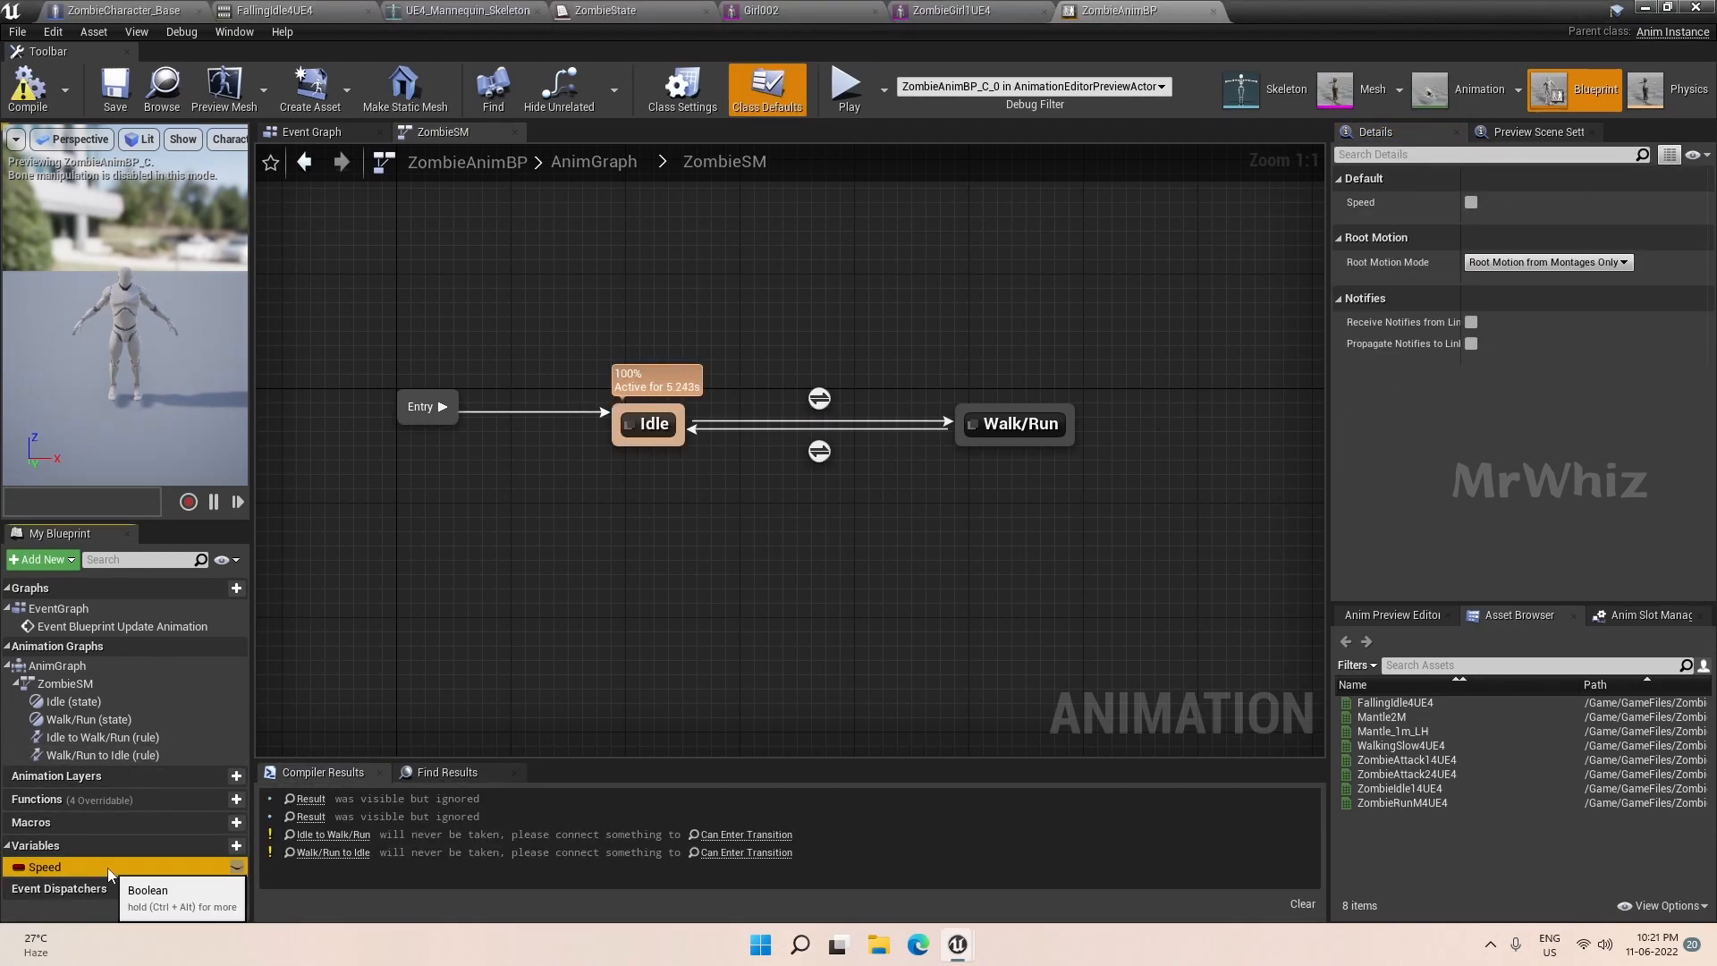
pyautogui.click(1511, 221)
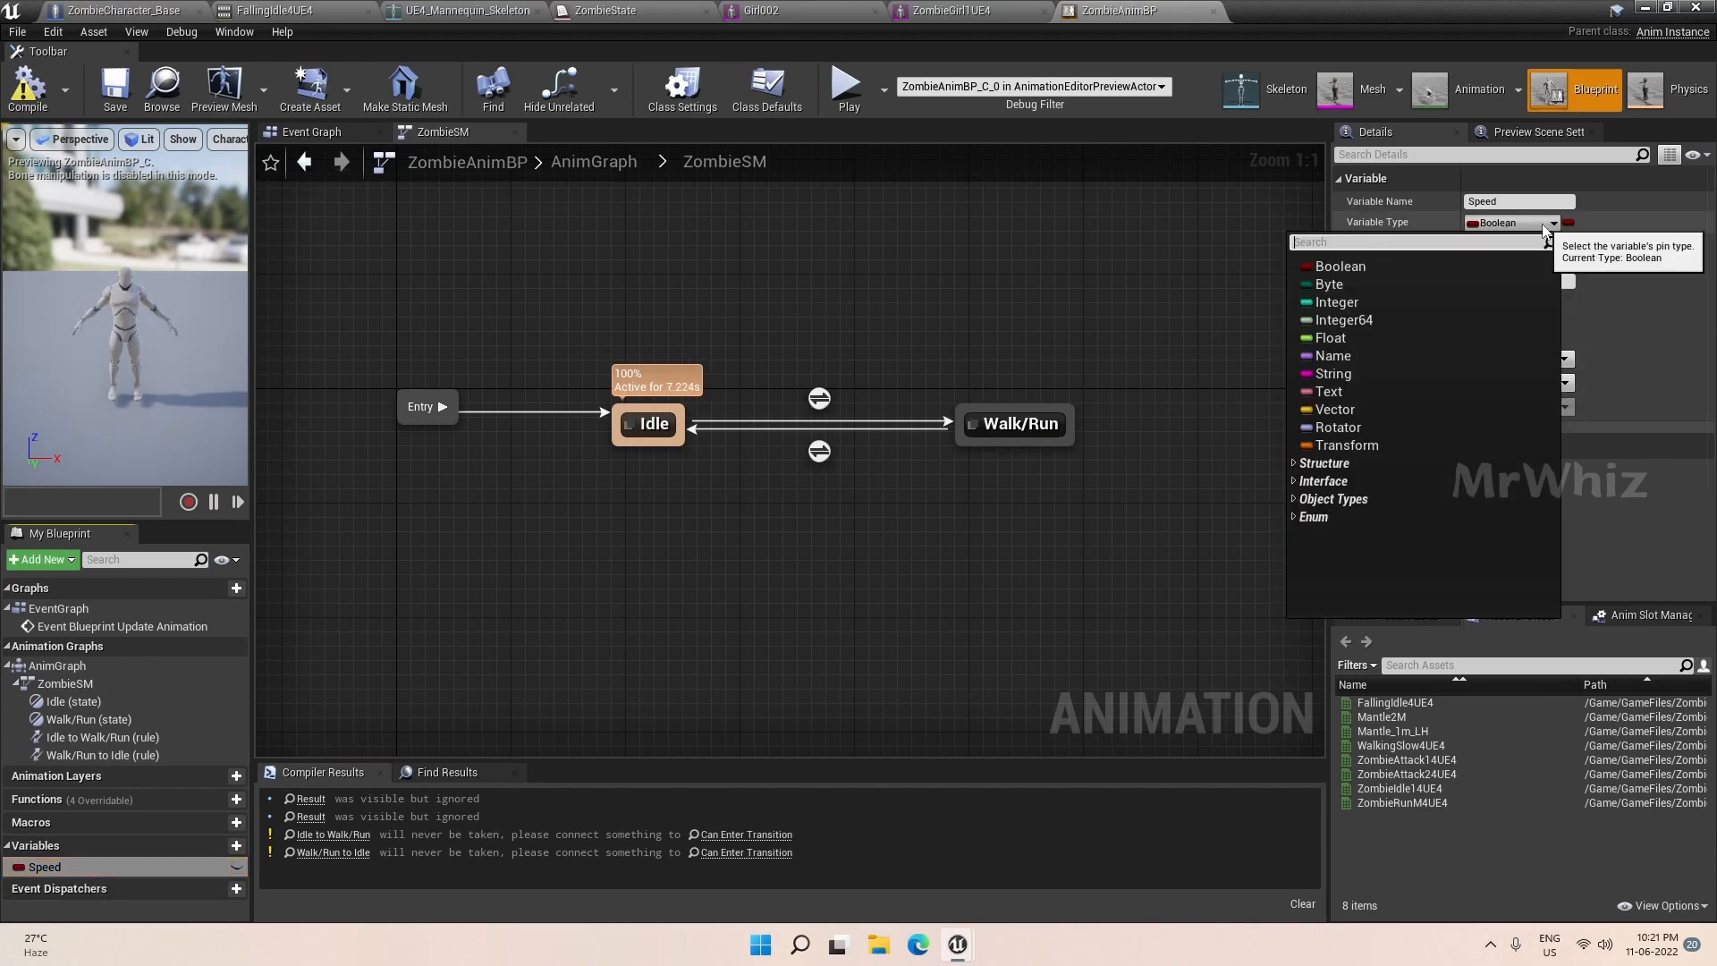
pyautogui.click(1360, 345)
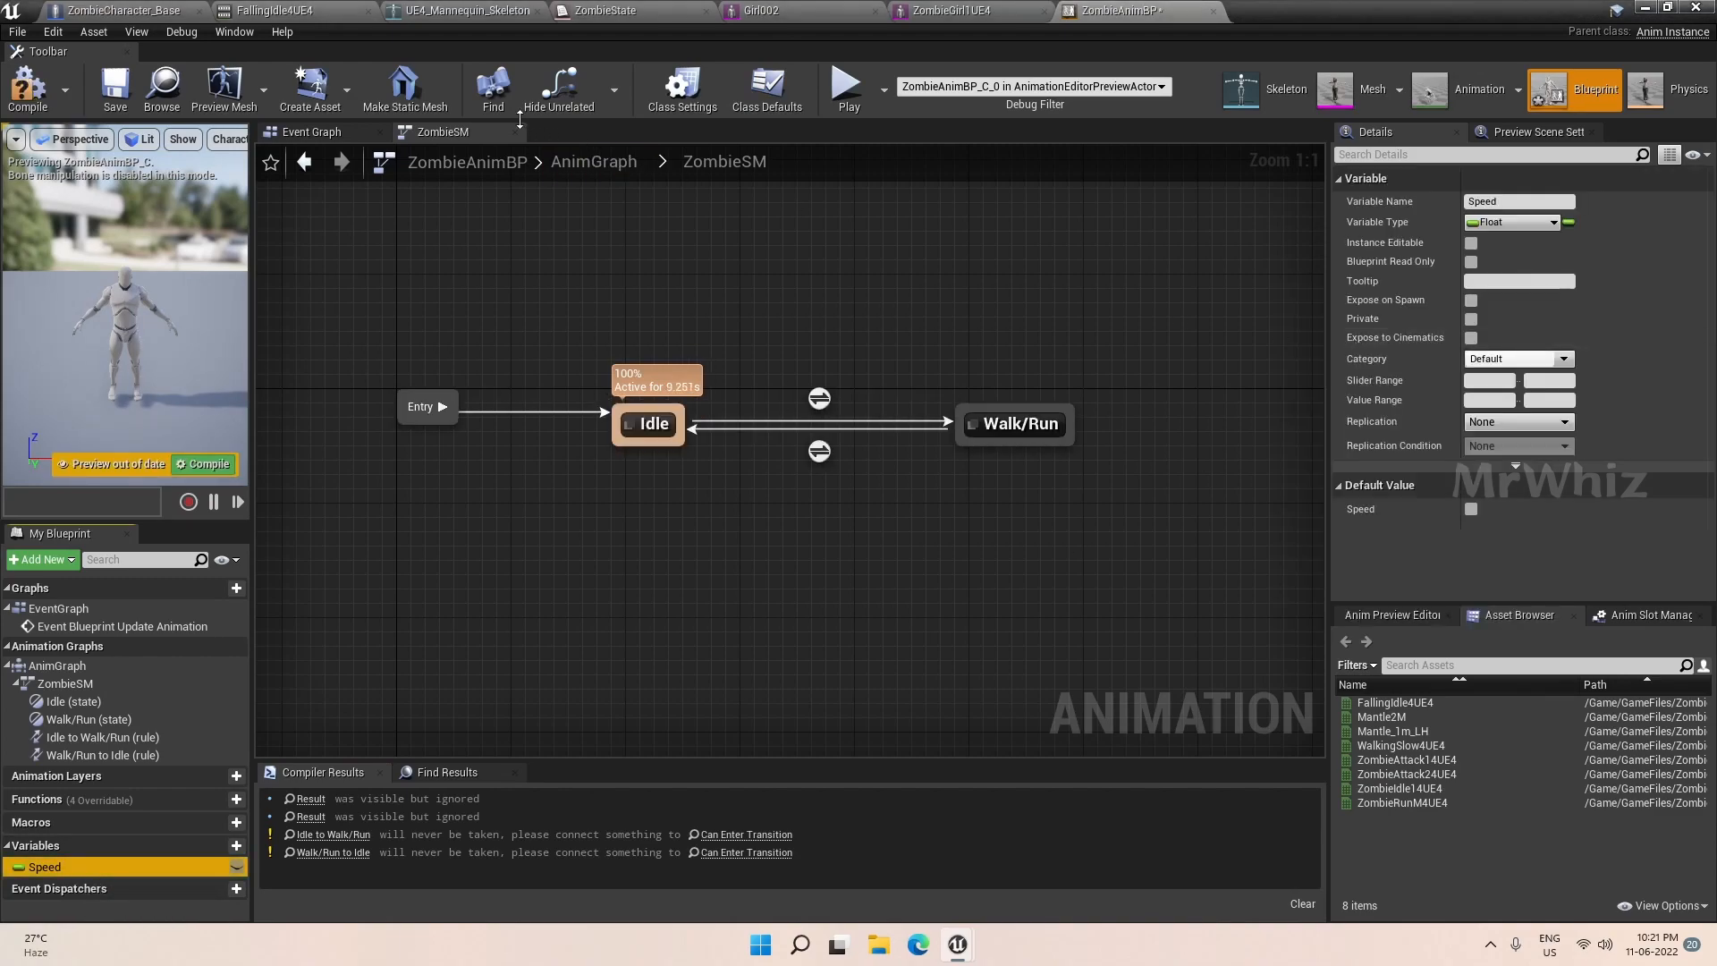
pyautogui.click(8, 93)
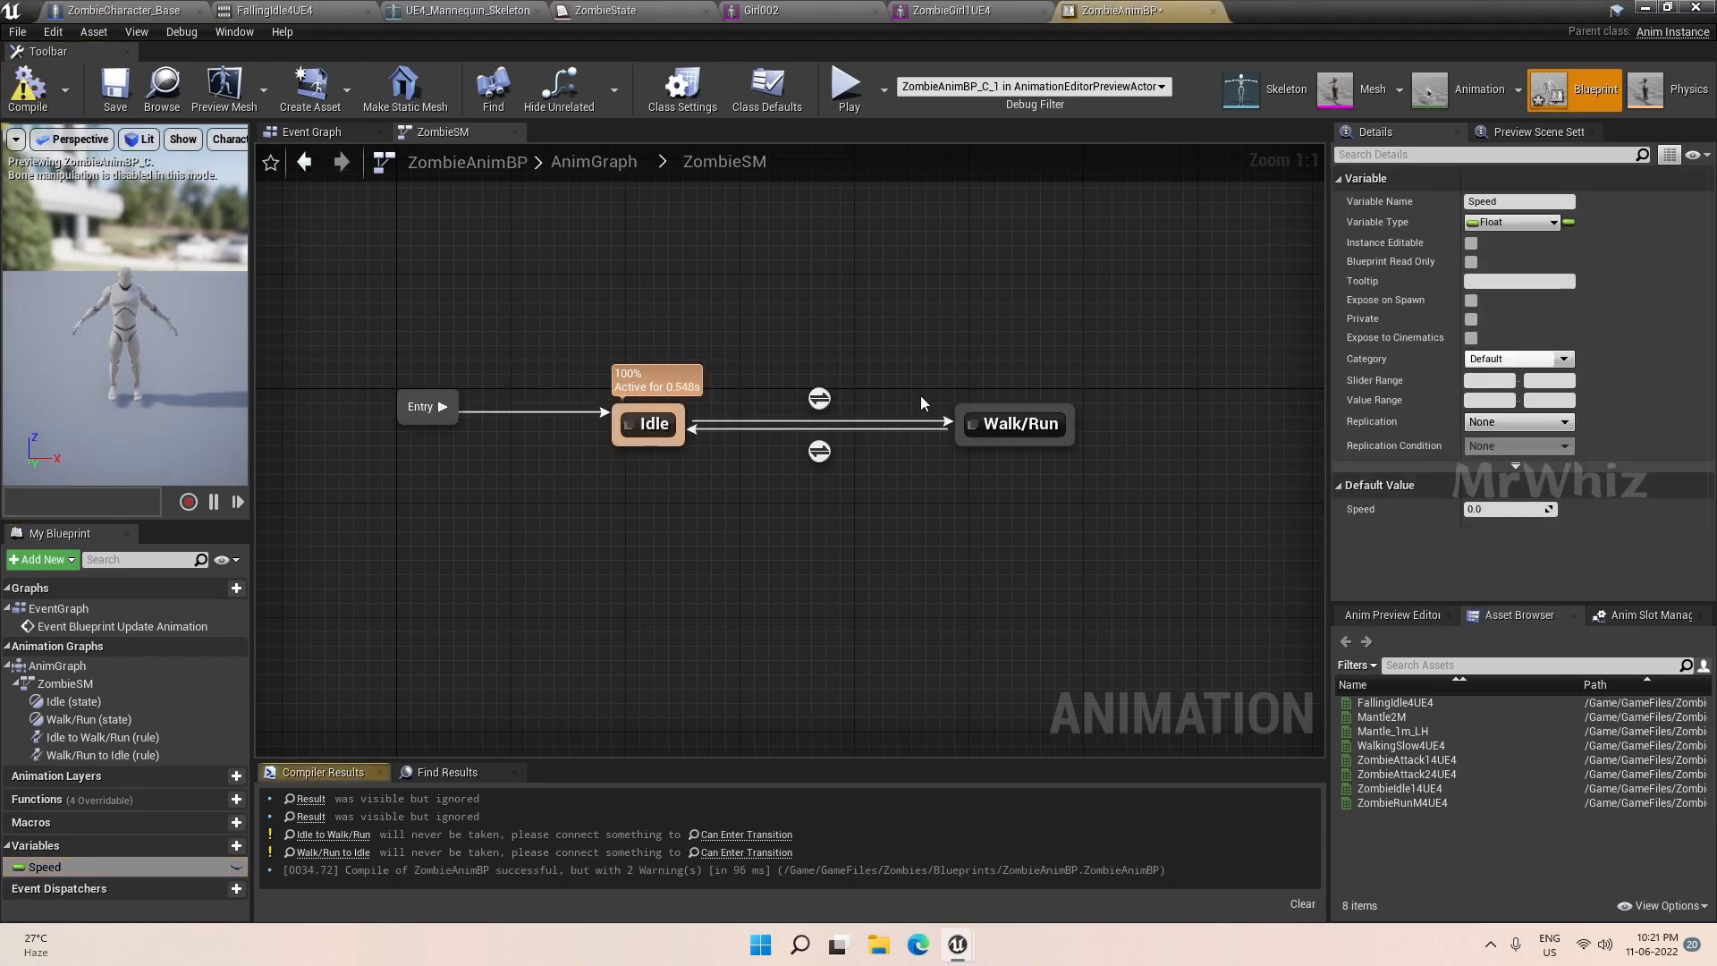
# In the Idle to Walk/Run transition rule, shift the Result node aside and add a Get Speed node.
pyautogui.doubleClick(820, 398)
pyautogui.moveTo(881, 471); pyautogui.dragTo(952, 478)
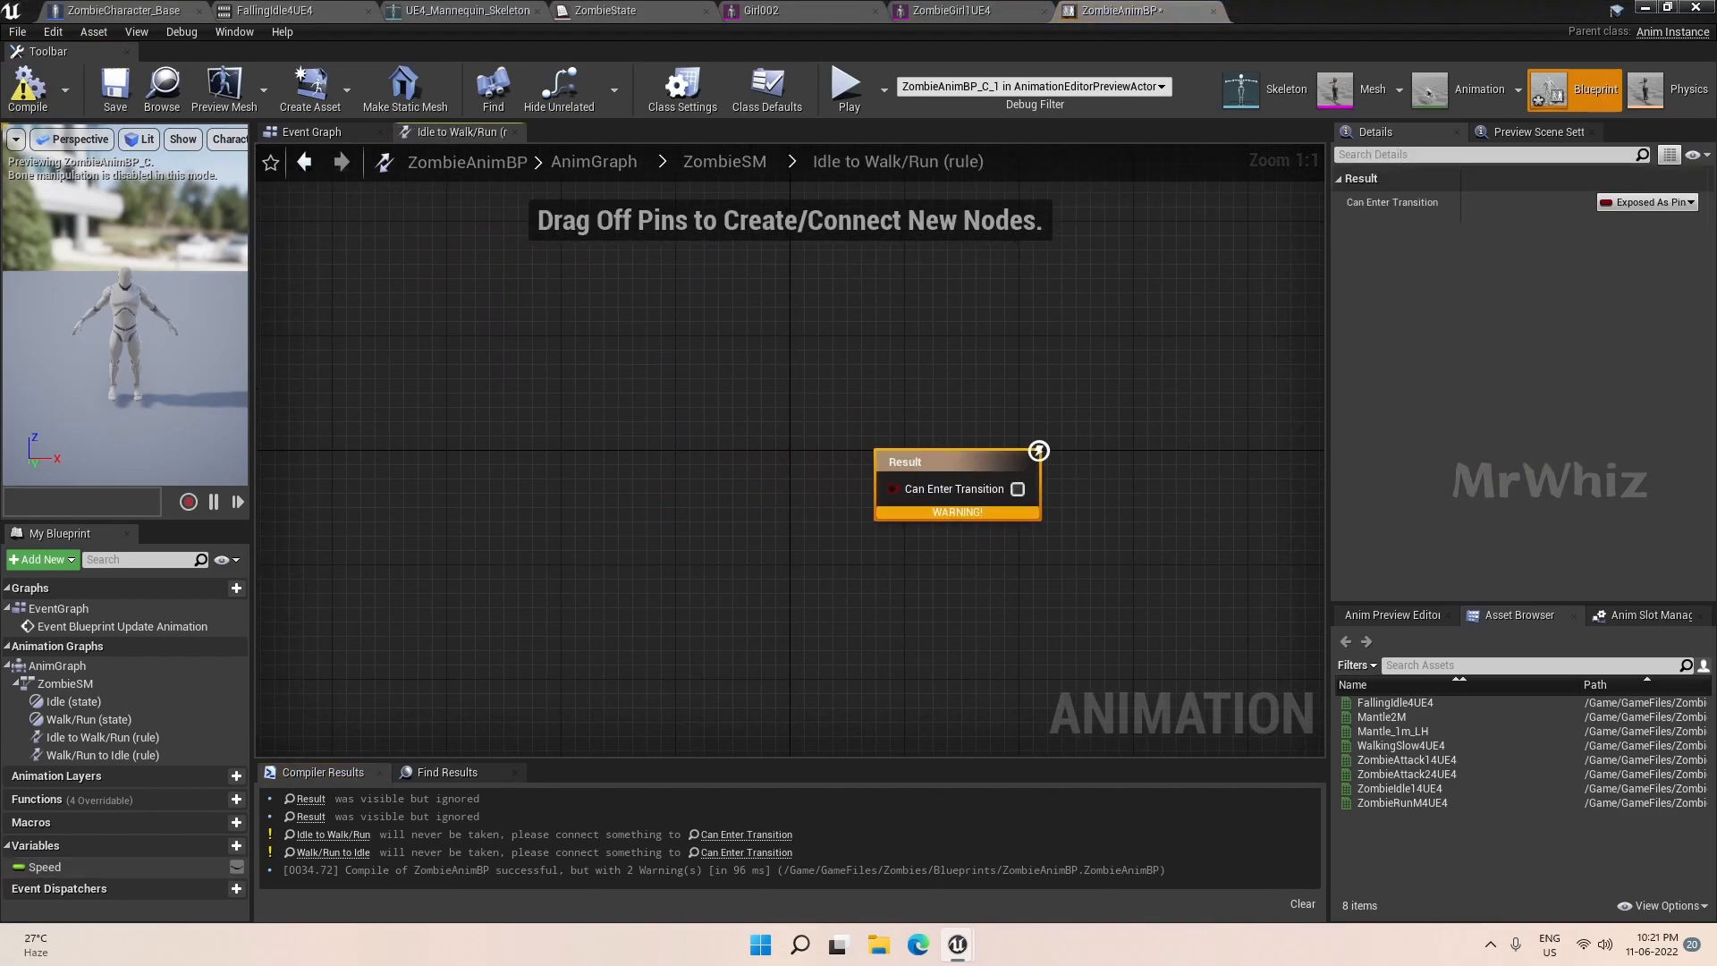
pyautogui.rightClick(592, 491)
pyautogui.write('speed')
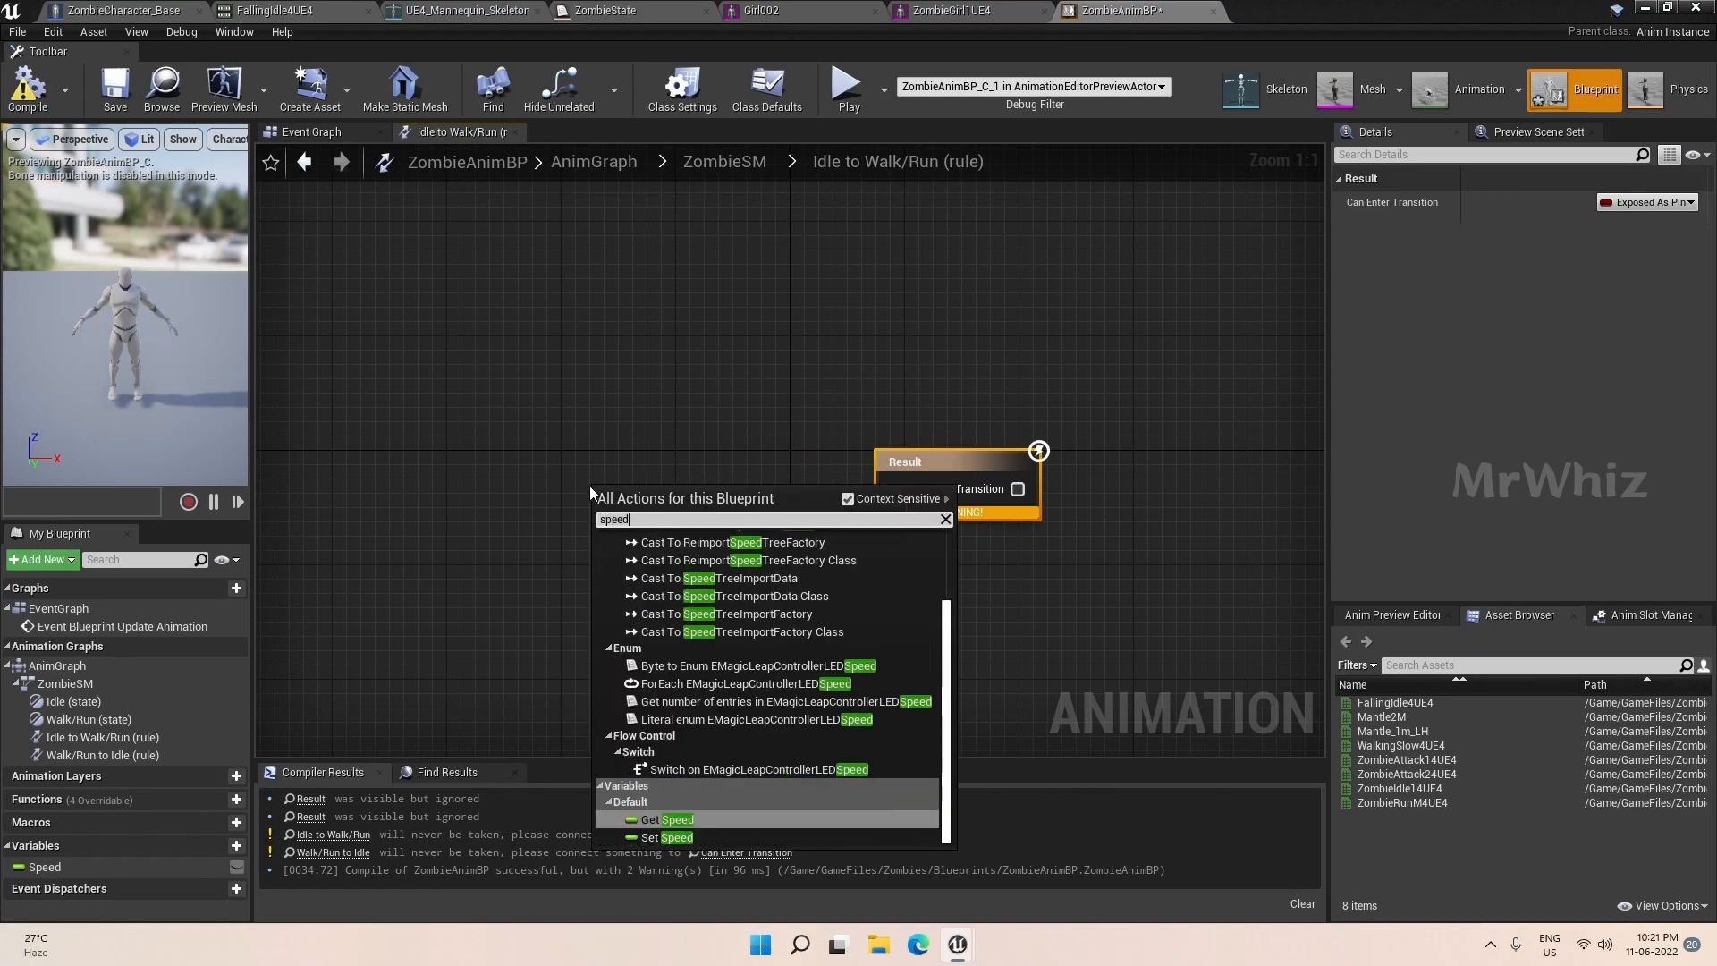
pyautogui.press('Return')
# Add a float > float check comparing Speed with 1.0 and connect its output to Can Enter Transition.
pyautogui.moveTo(688, 494); pyautogui.dragTo(589, 561)
pyautogui.write('>1')
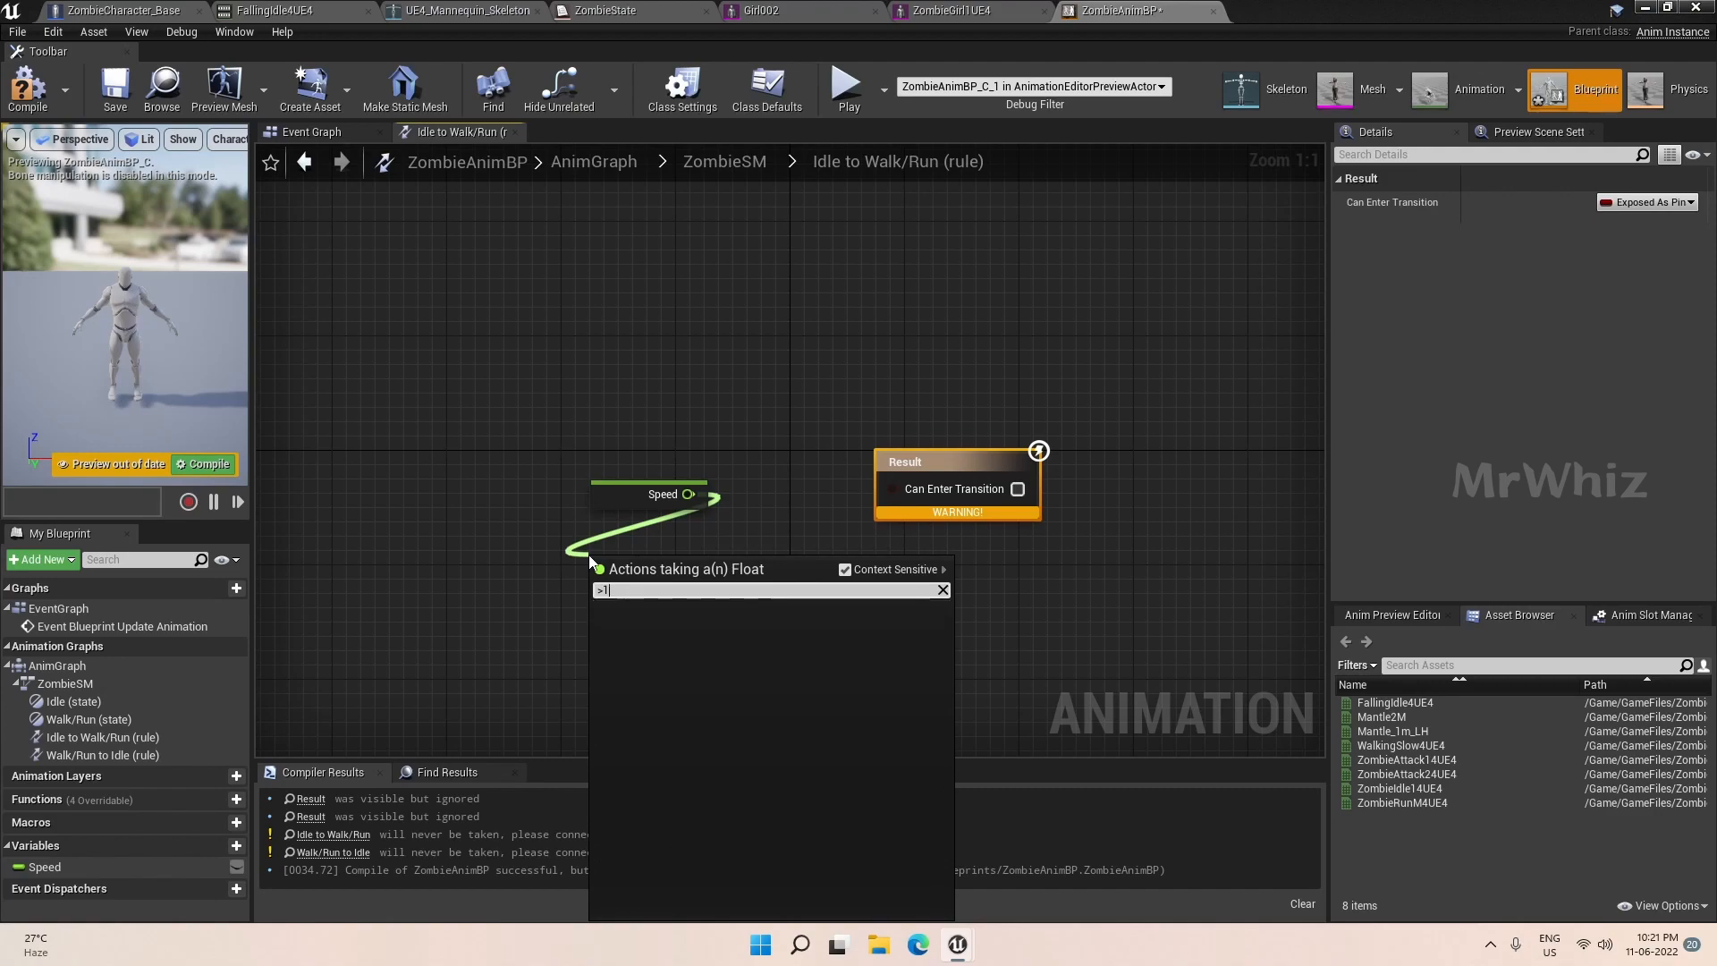
pyautogui.press('BackSpace')
pyautogui.press('Return')
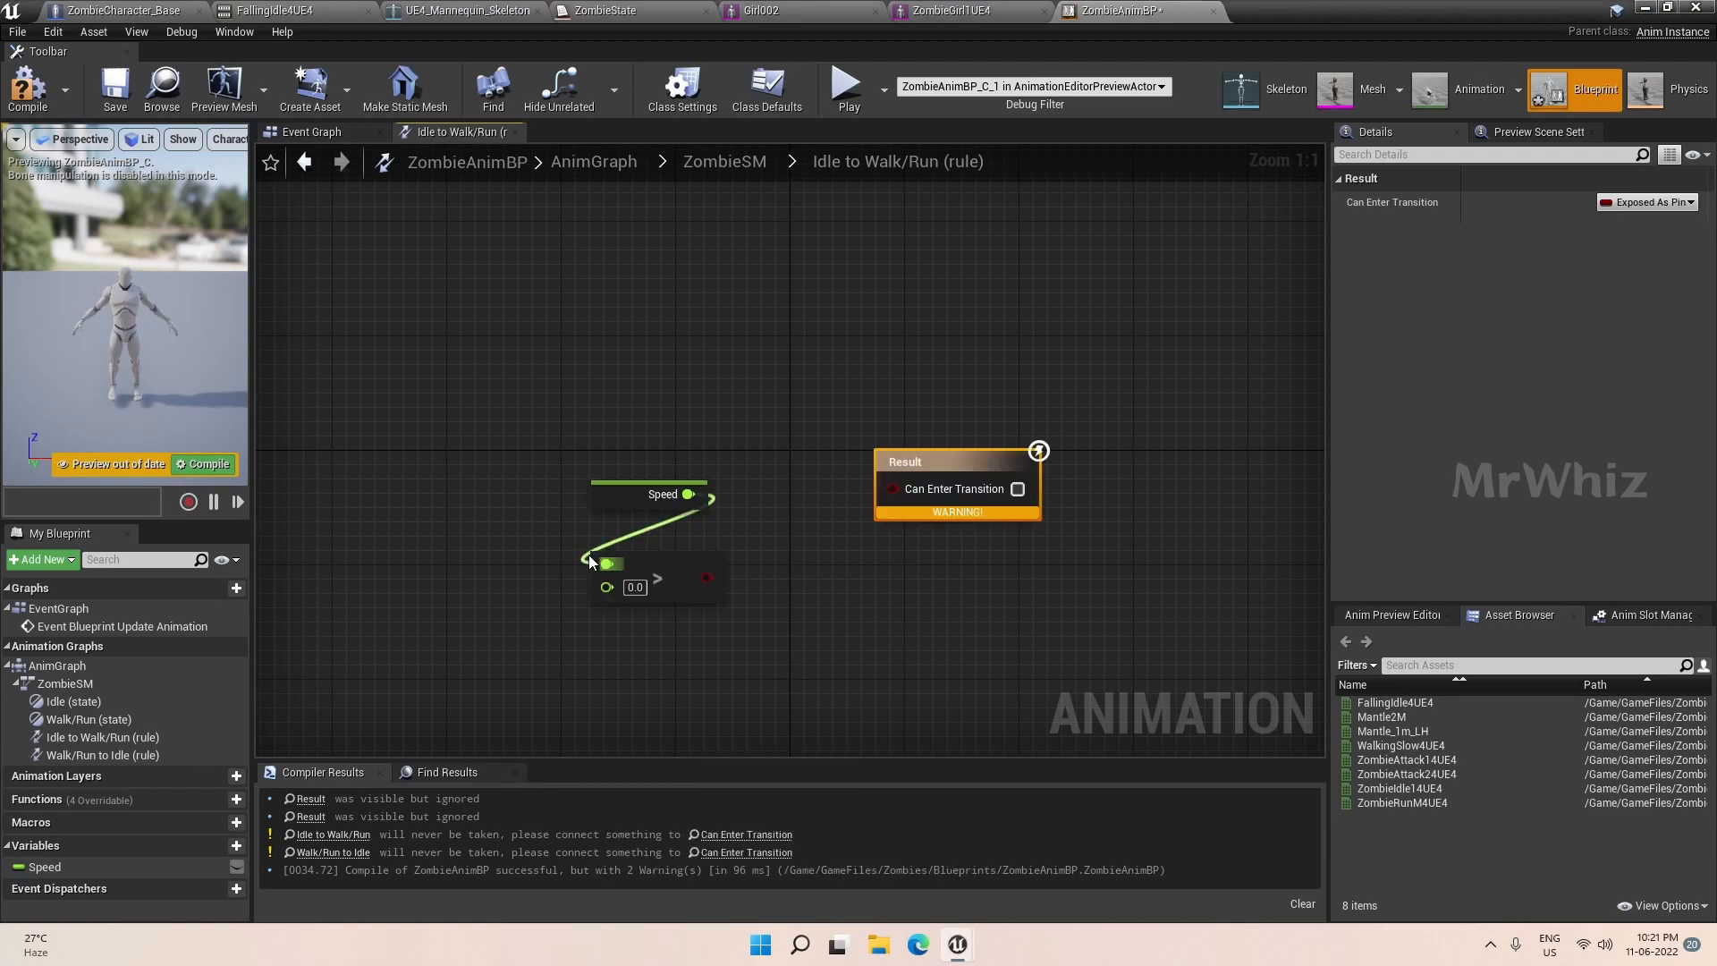
pyautogui.write('1')
pyautogui.click(744, 620)
pyautogui.moveTo(707, 577); pyautogui.dragTo(892, 491)
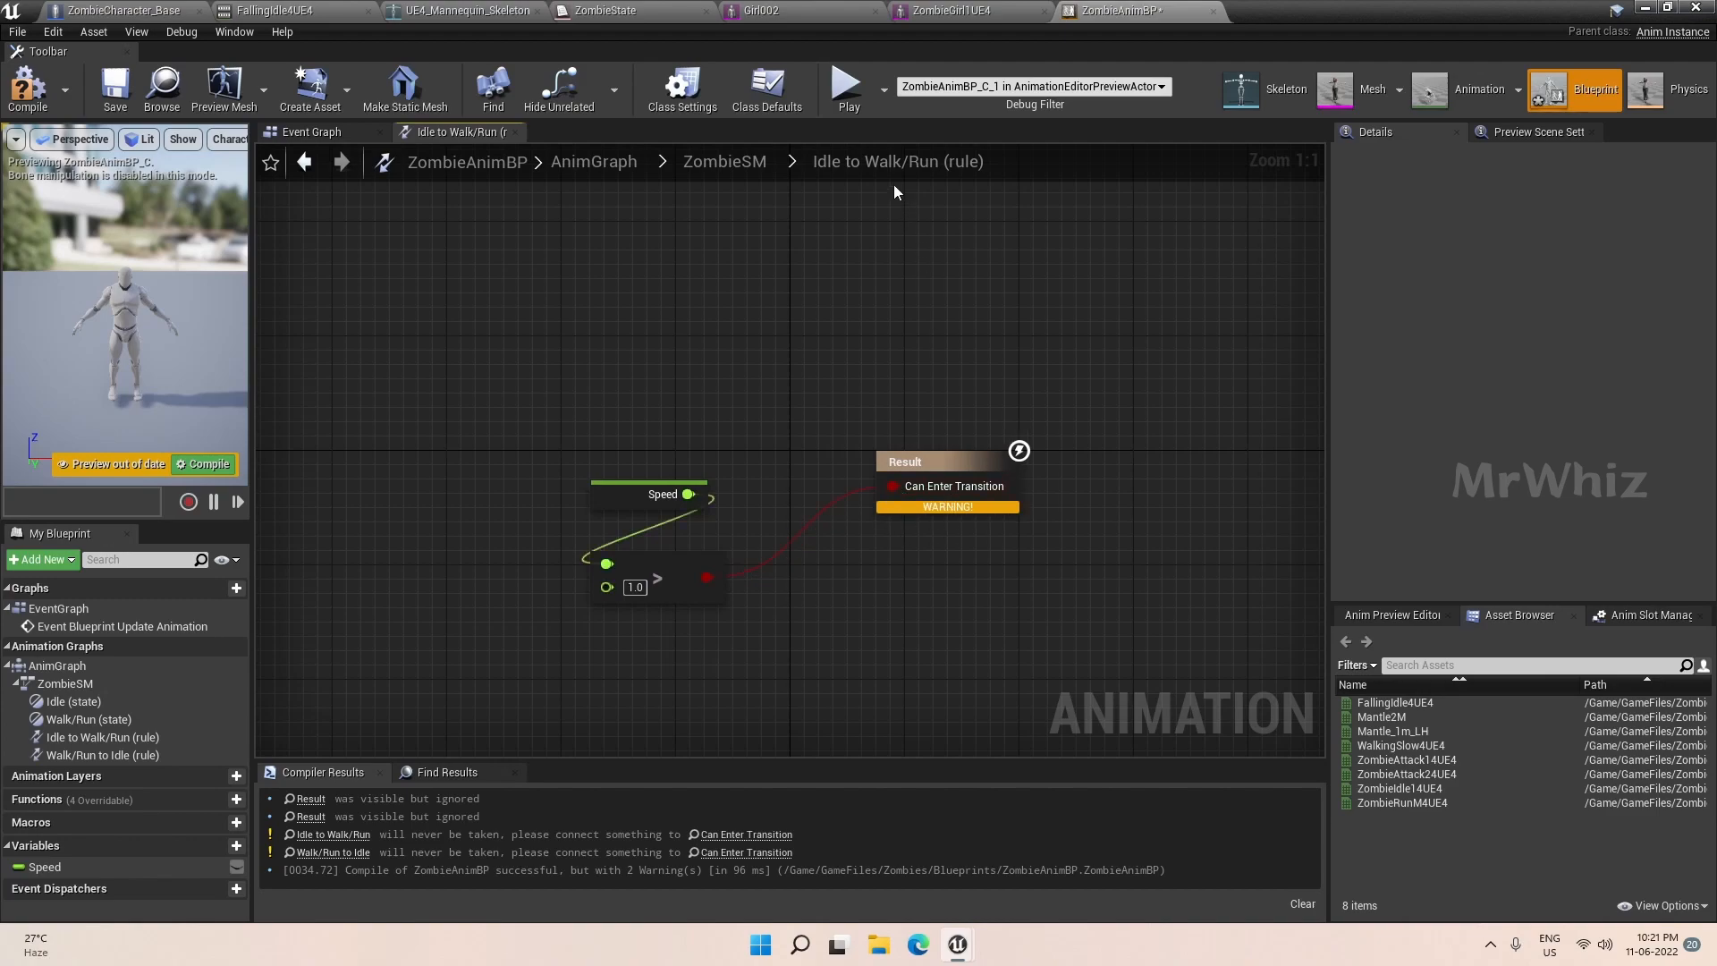
# Open the Walk/Run to Idle transition rule from ZombieSM and add a Get Speed node.
pyautogui.click(765, 163)
pyautogui.doubleClick(930, 473)
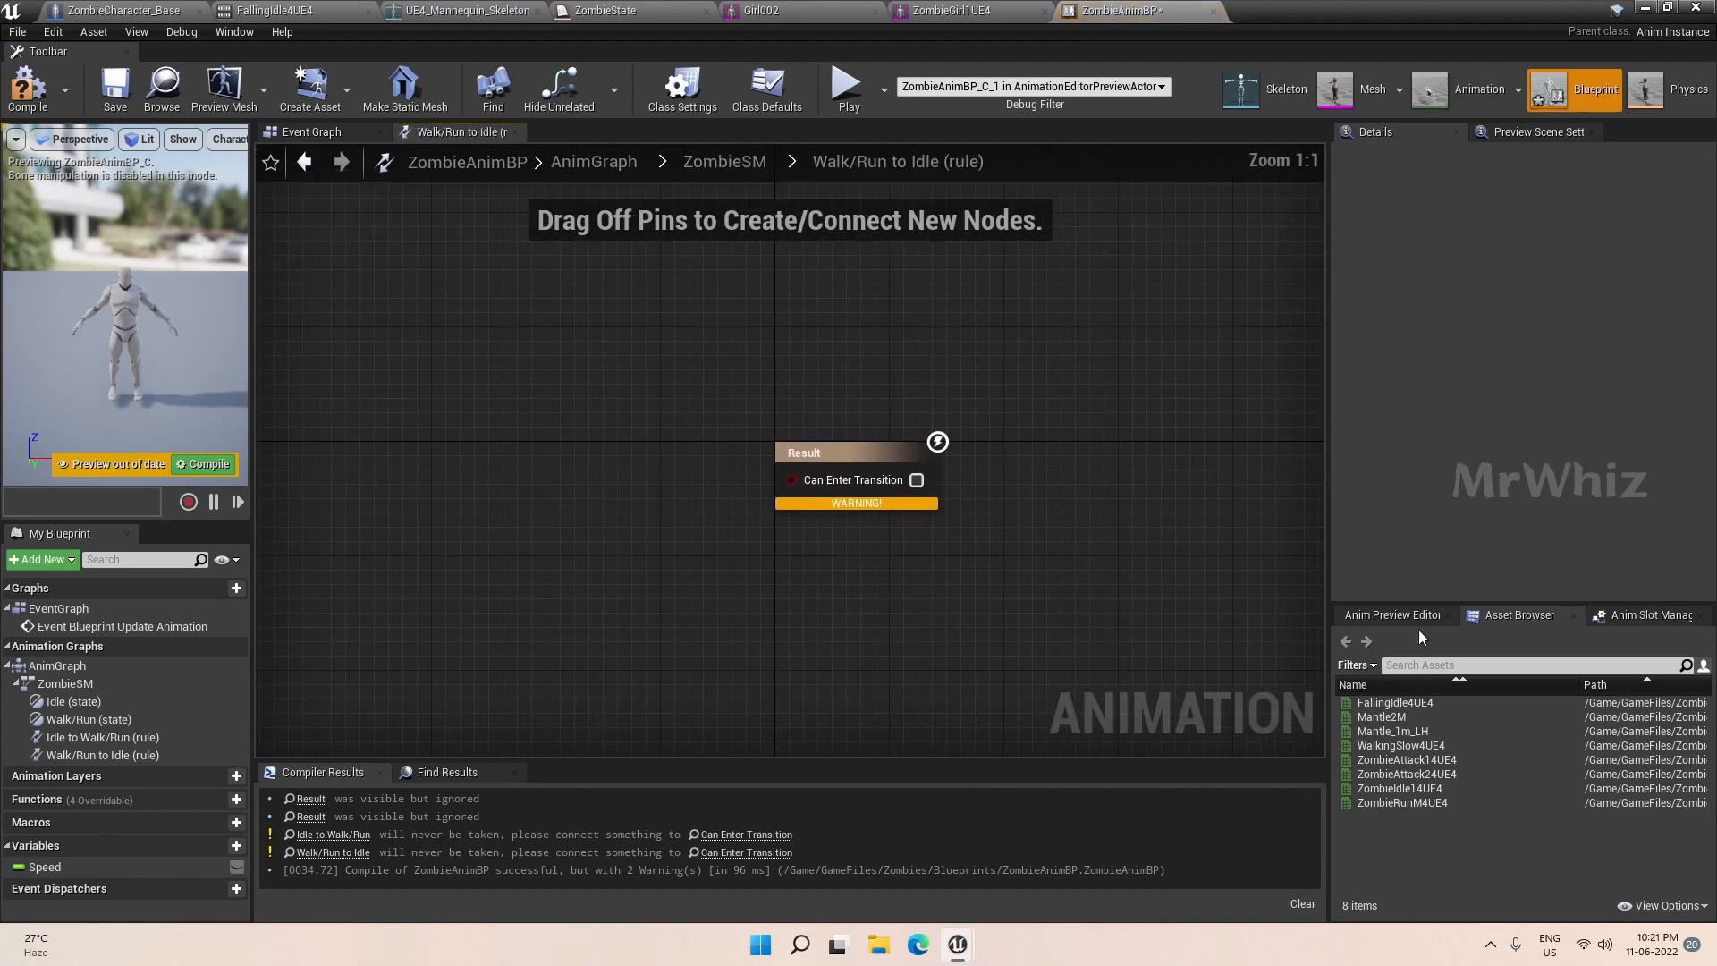
pyautogui.rightClick(554, 460)
pyautogui.write('speed')
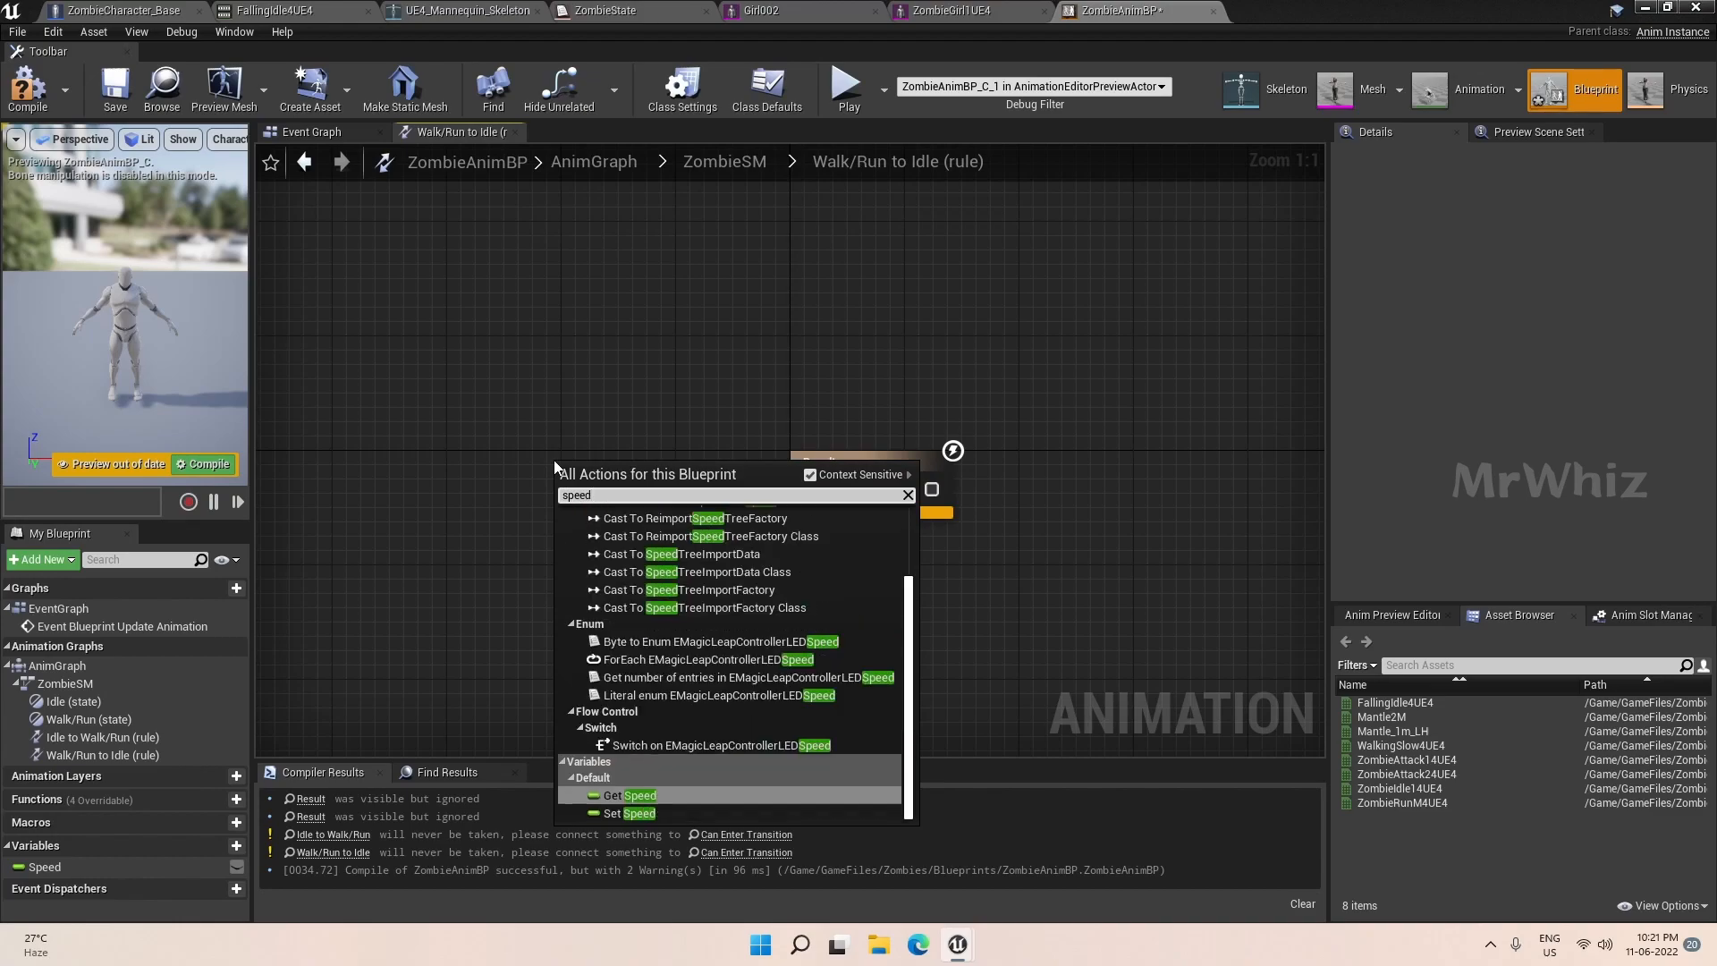
pyautogui.press('Return')
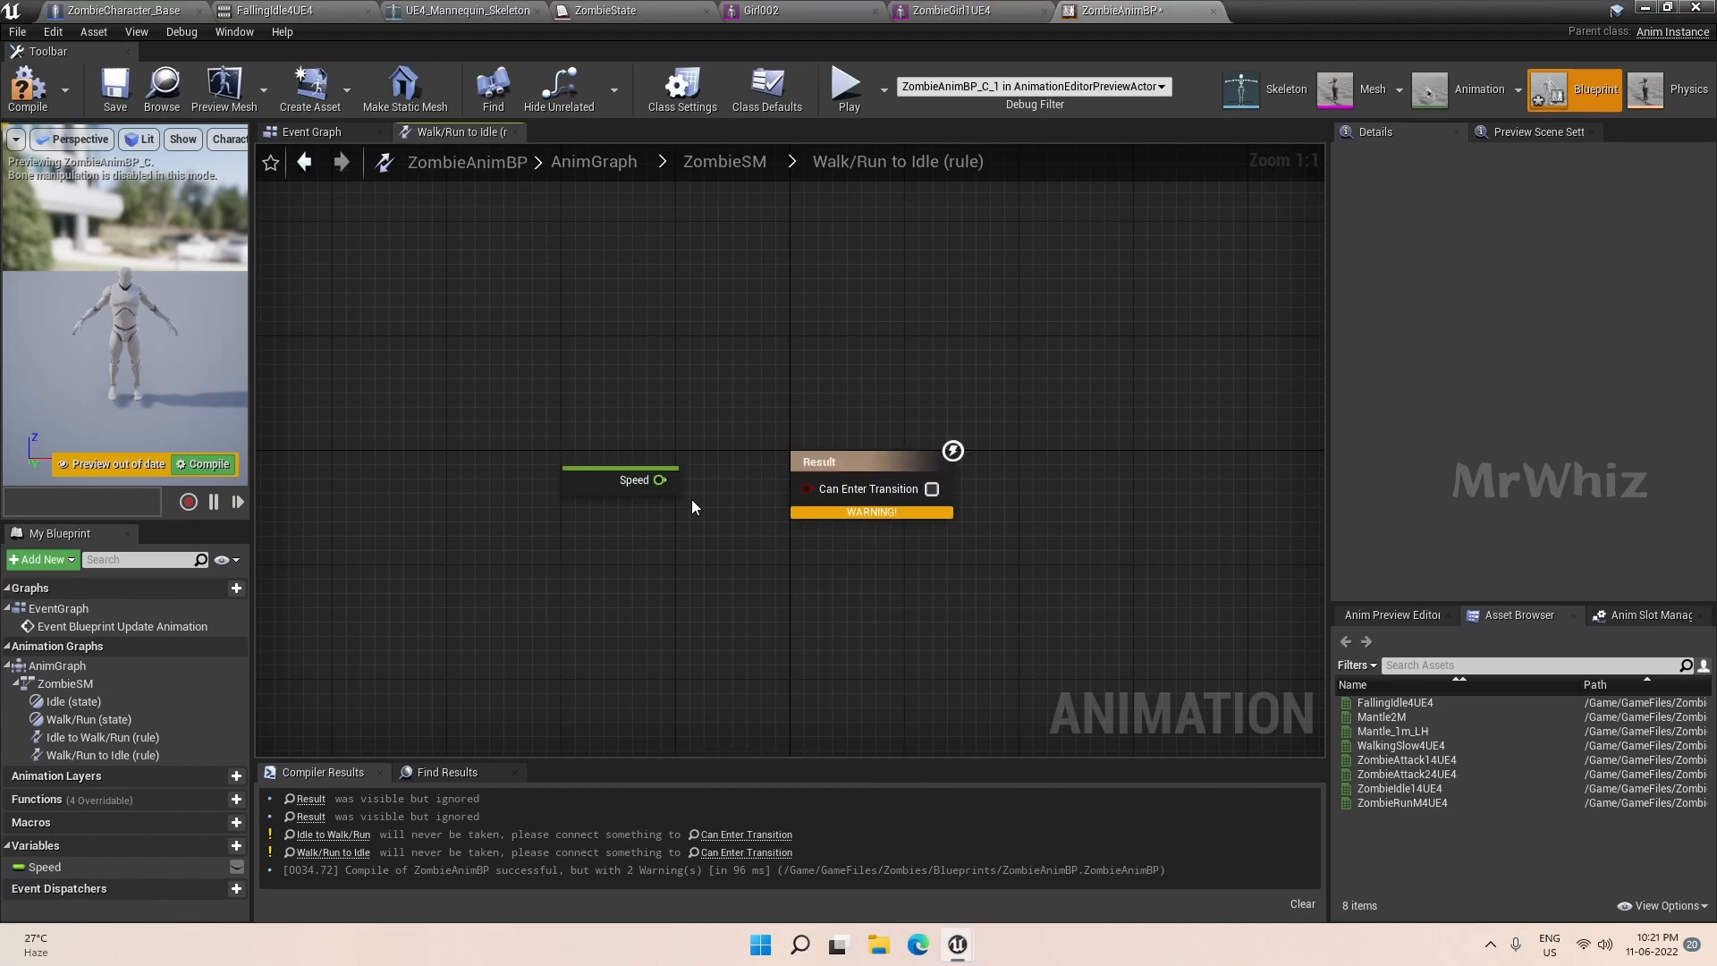
# Add a float < float check comparing Speed with 1 and connect it to the Walk/Run to Idle rule's Can Enter Transition.
pyautogui.moveTo(659, 480); pyautogui.dragTo(603, 545)
pyautogui.write('<')
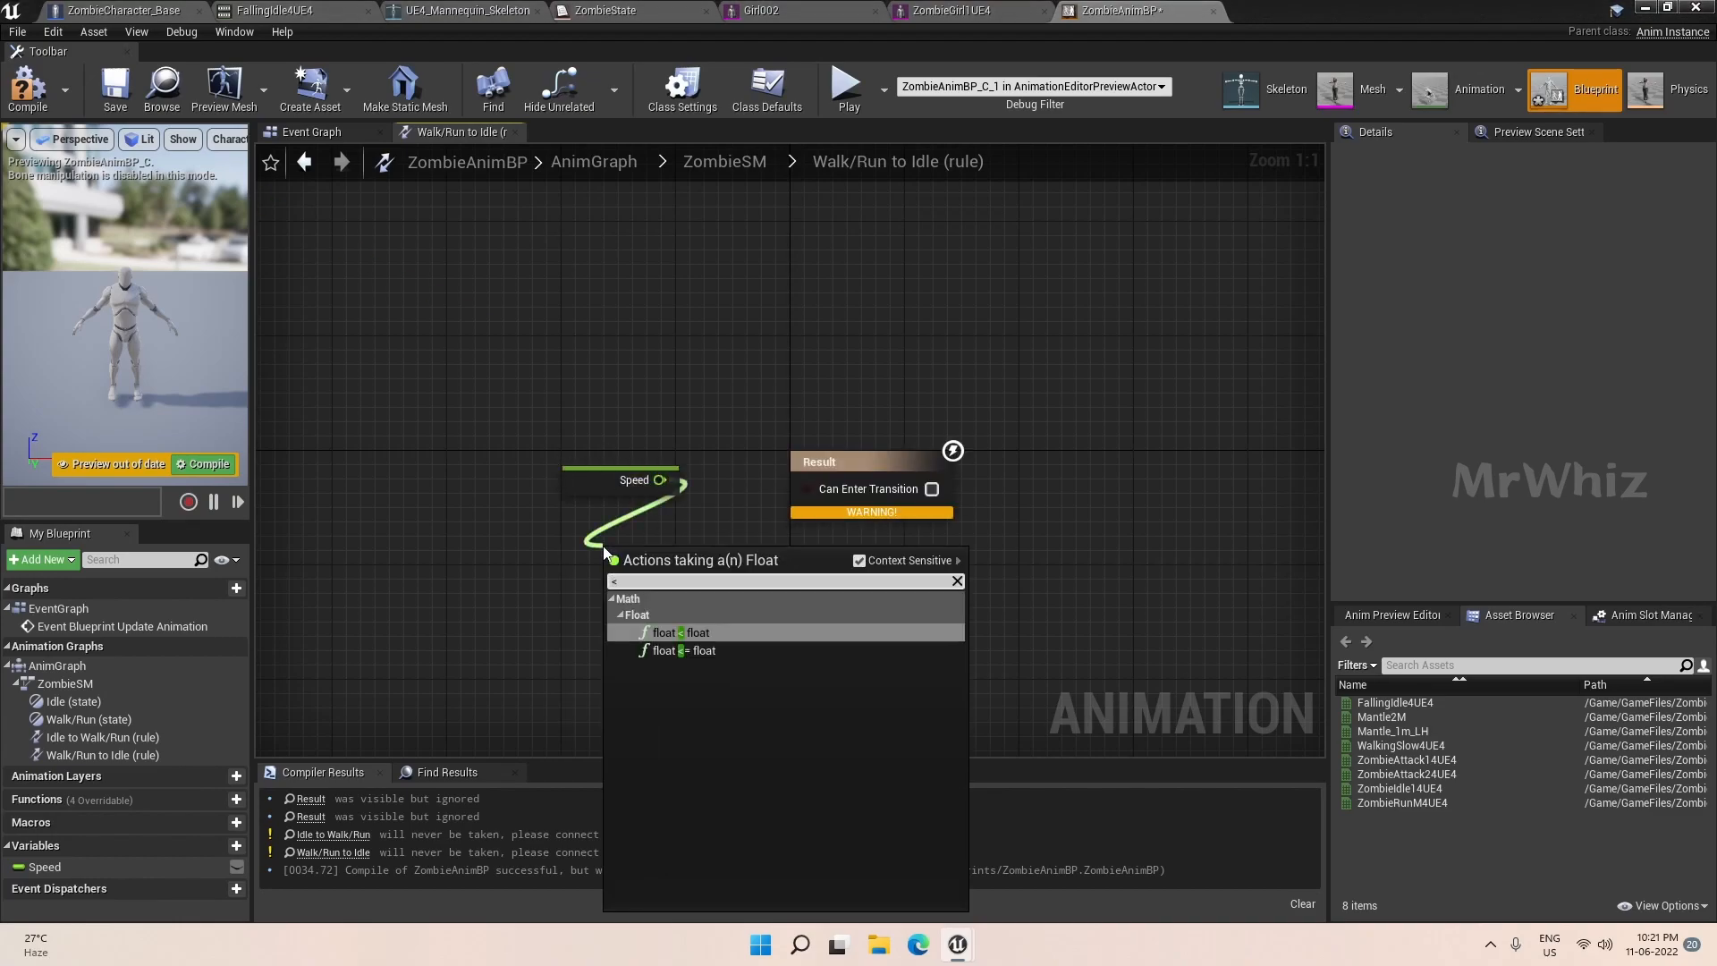
pyautogui.press('Return')
pyautogui.click(649, 587)
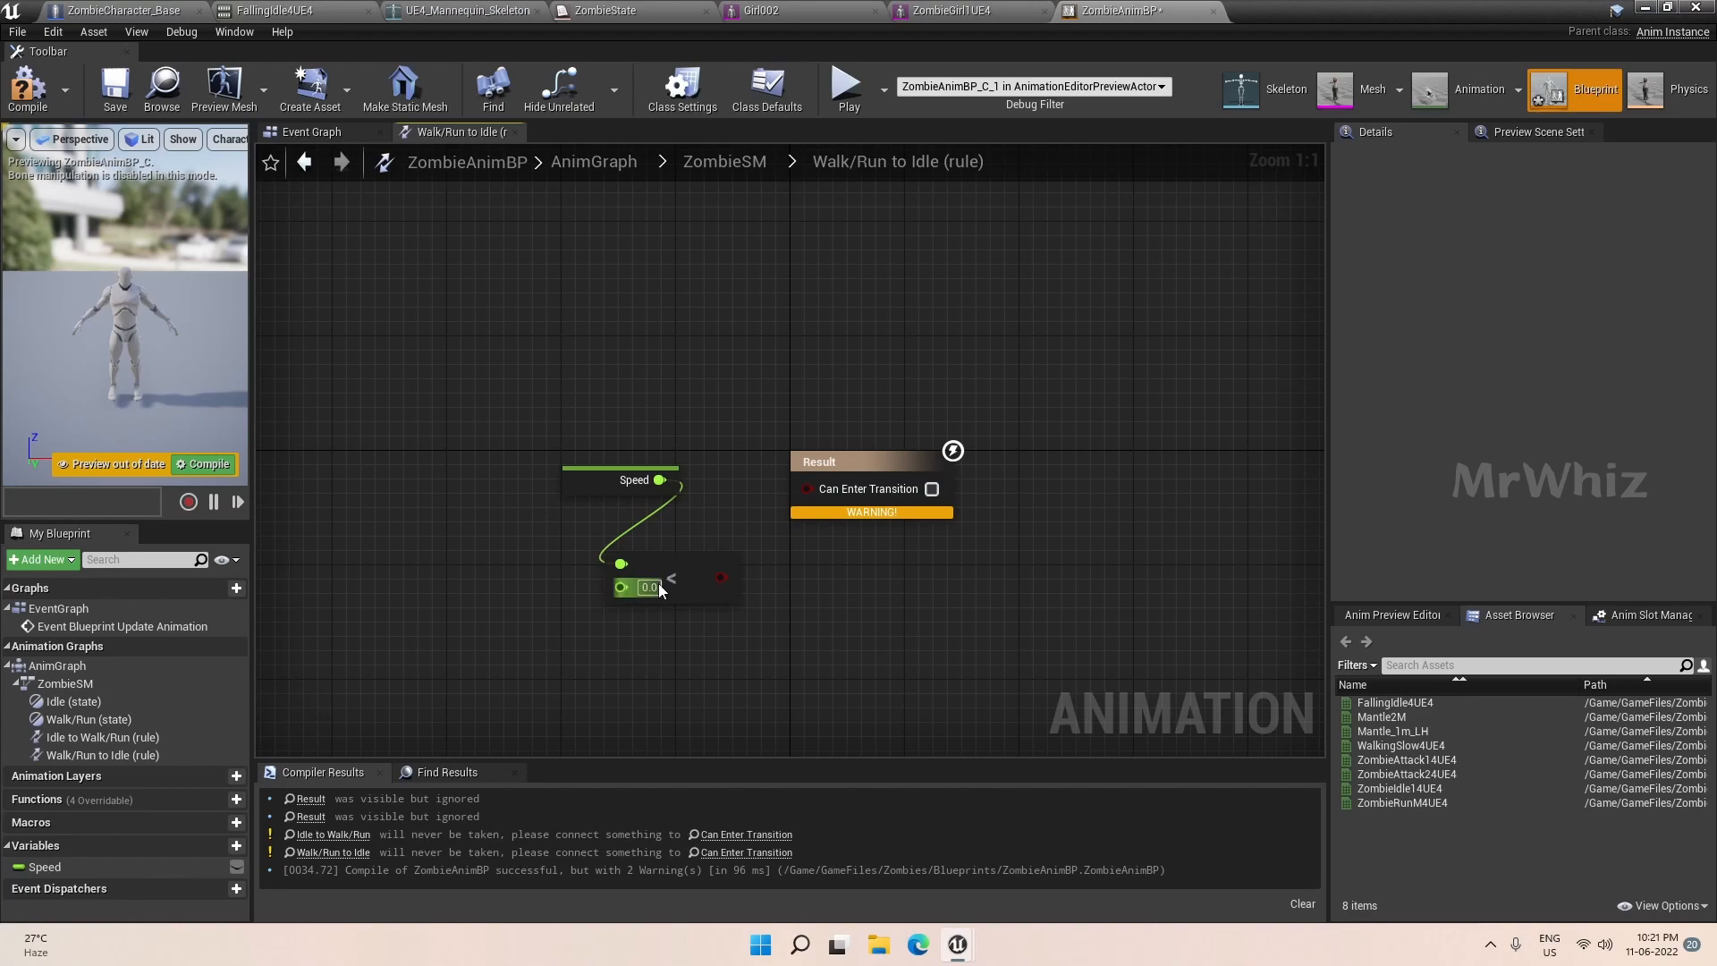
pyautogui.write('1')
pyautogui.press('Return')
pyautogui.moveTo(718, 579); pyautogui.dragTo(807, 489)
pyautogui.moveTo(930, 462); pyautogui.dragTo(971, 475)
# Inside the Idle state, connect the ZombieIdle14UE4 animation to the Output Animation Pose, and open the Walk/Run state.
pyautogui.click(725, 160)
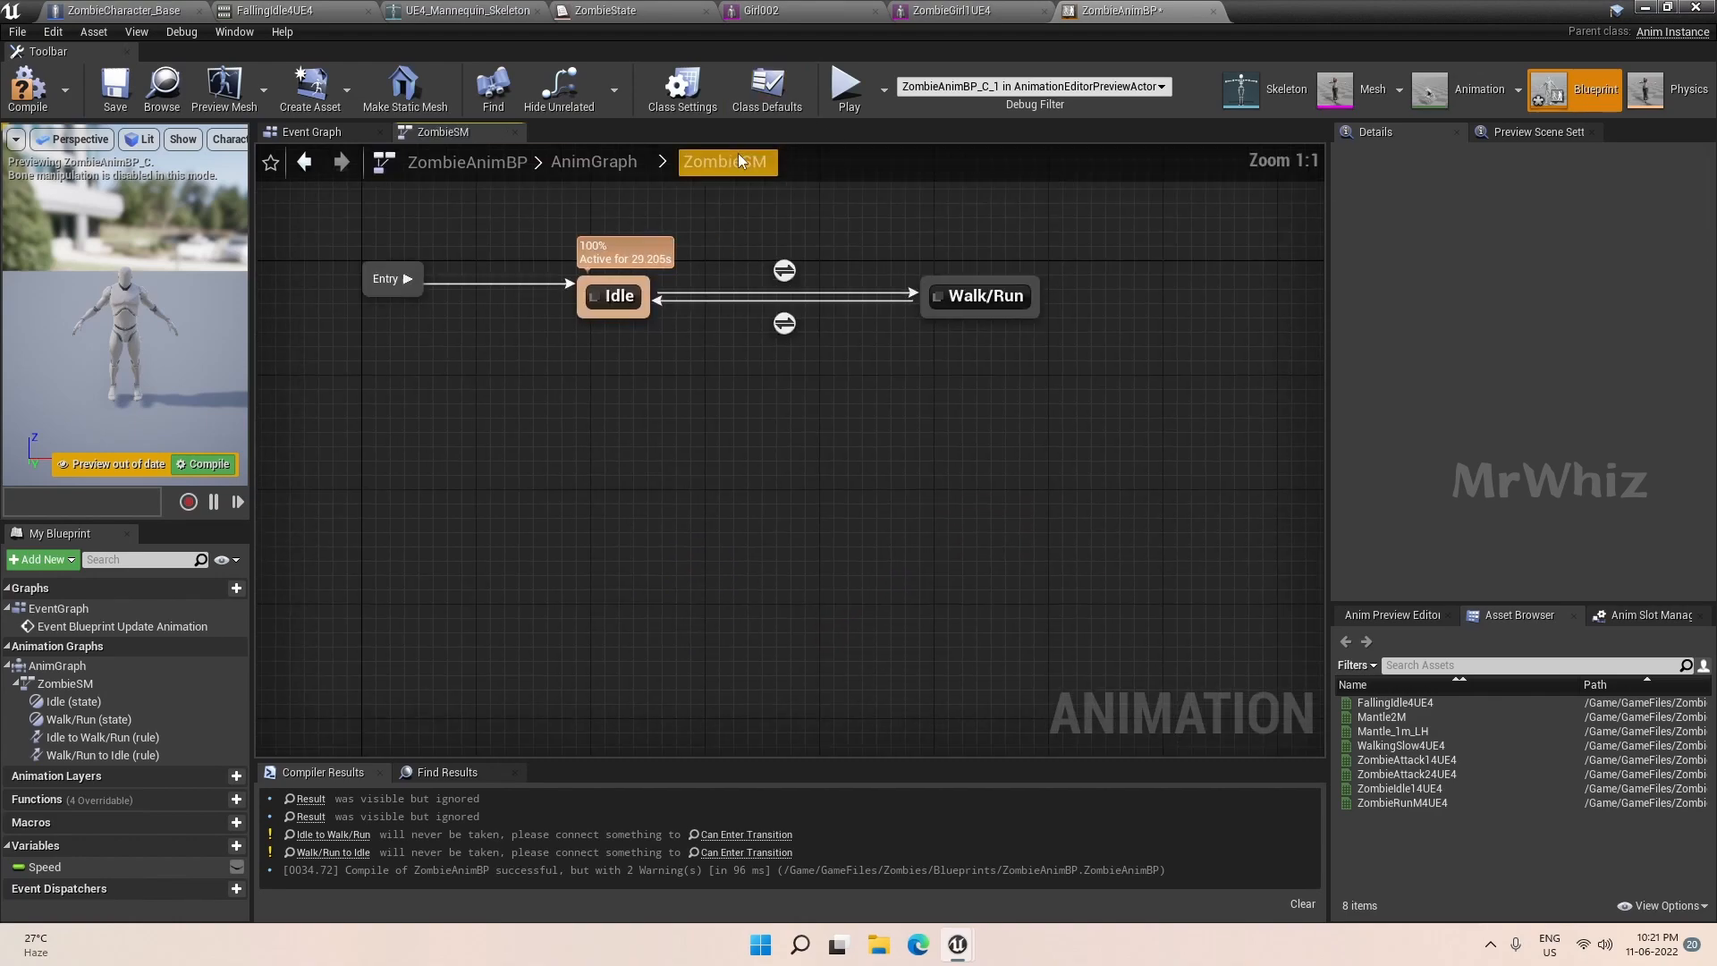
pyautogui.doubleClick(765, 460)
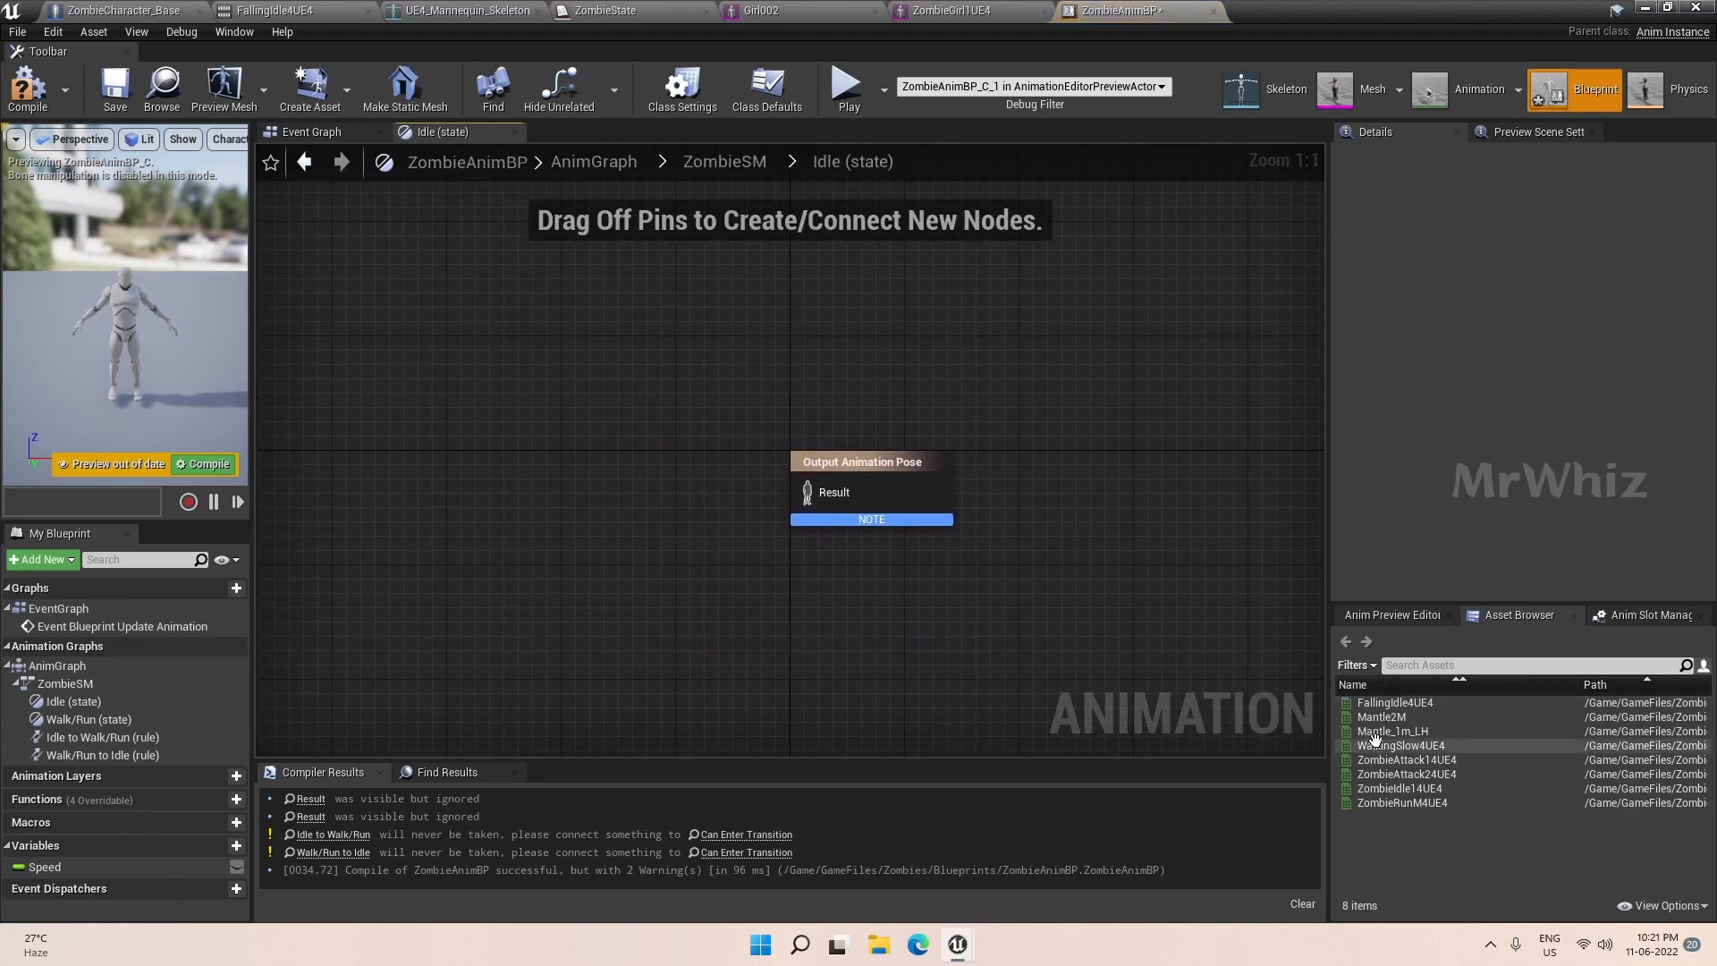
pyautogui.moveTo(1400, 788); pyautogui.dragTo(492, 472)
pyautogui.moveTo(630, 492); pyautogui.dragTo(808, 492)
pyautogui.click(938, 331)
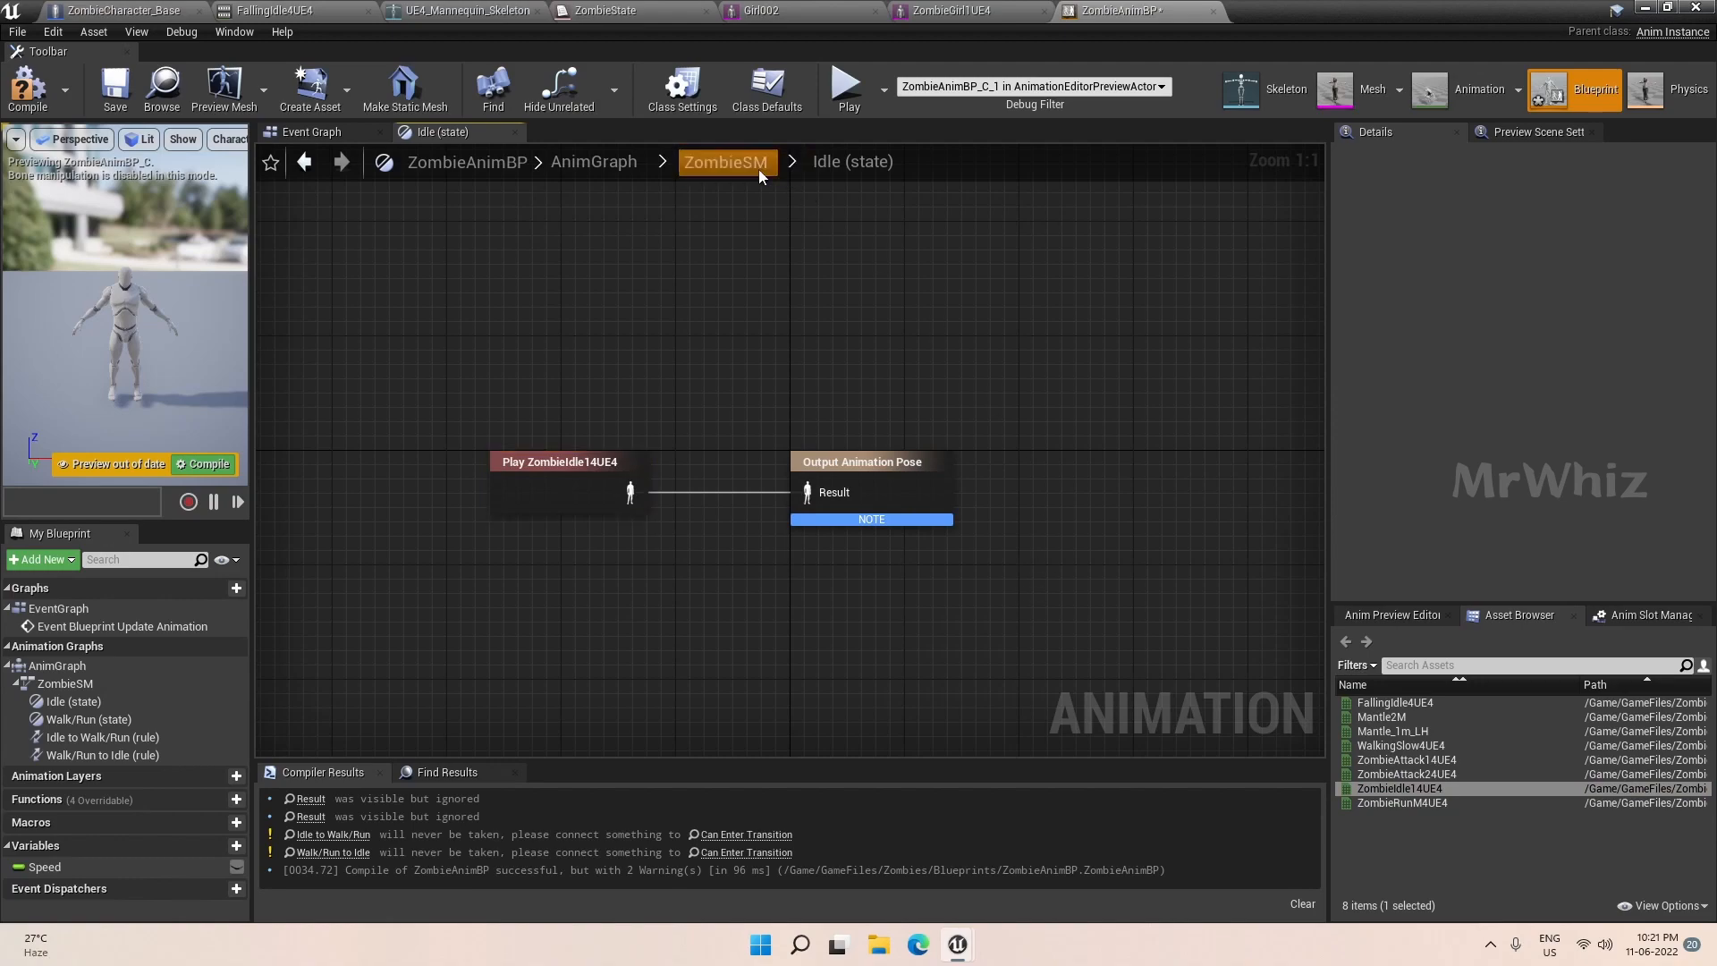
pyautogui.click(725, 160)
pyautogui.doubleClick(1128, 460)
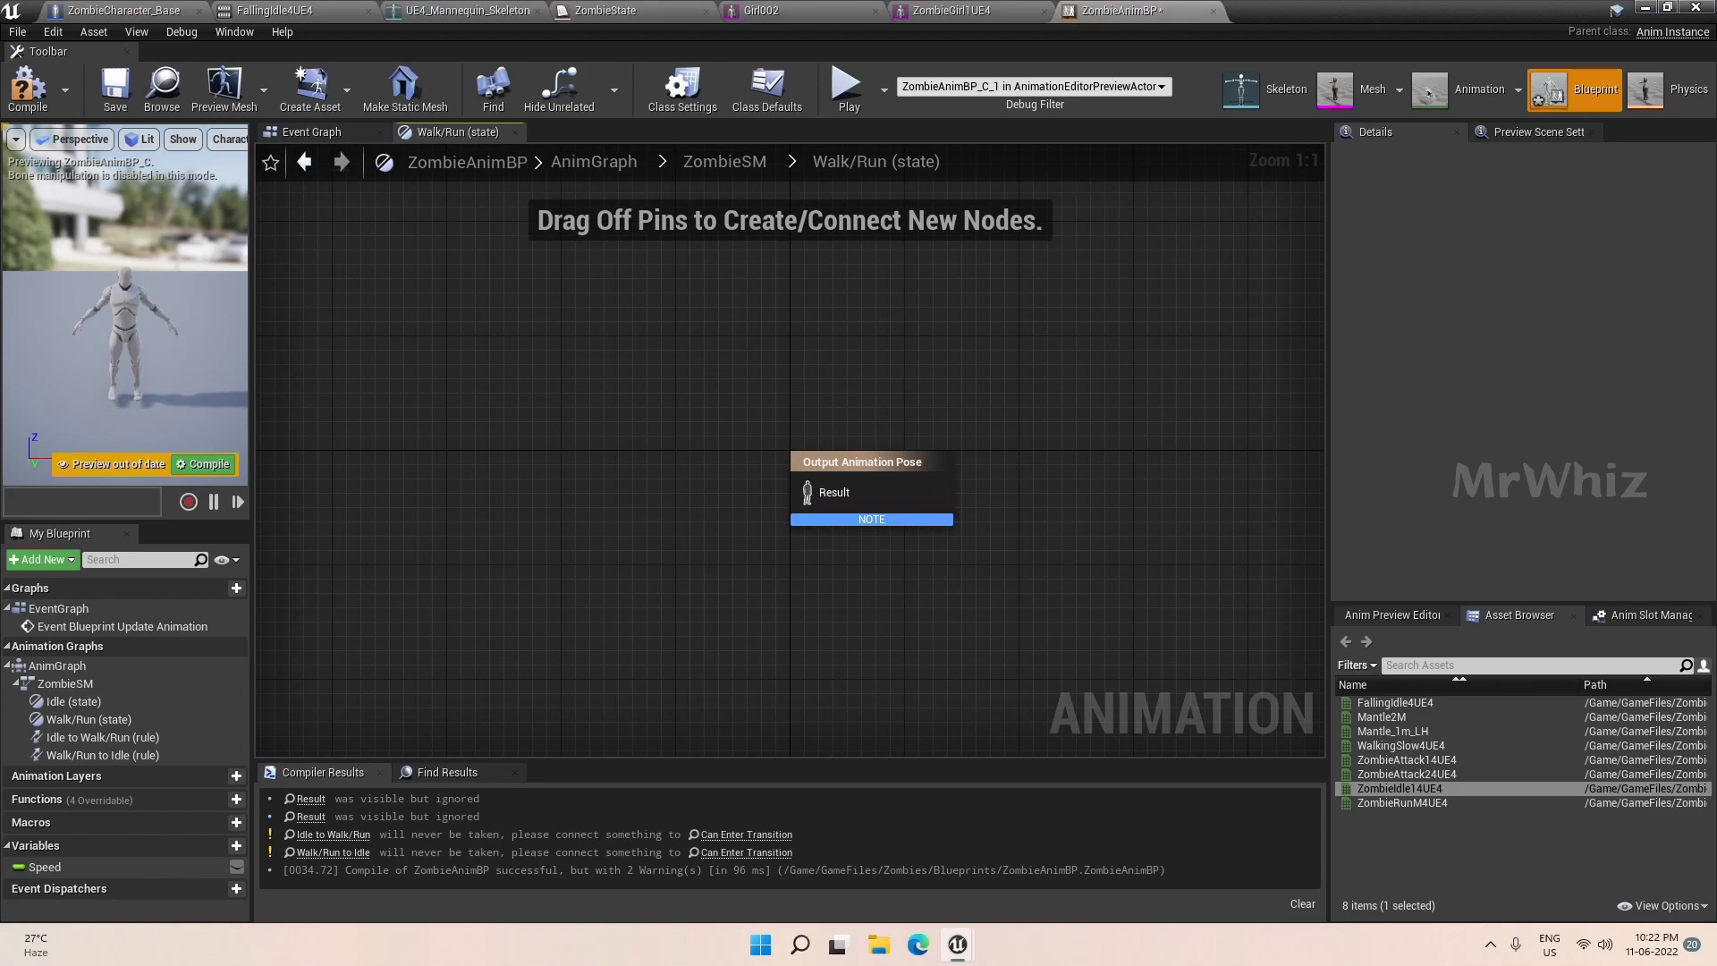
# In the Zombies/Animations folder, create a Blend Space 1D named WalkRunBS using the last-listed UE4_Mannequin_Skeleton.
pyautogui.click(125, 9)
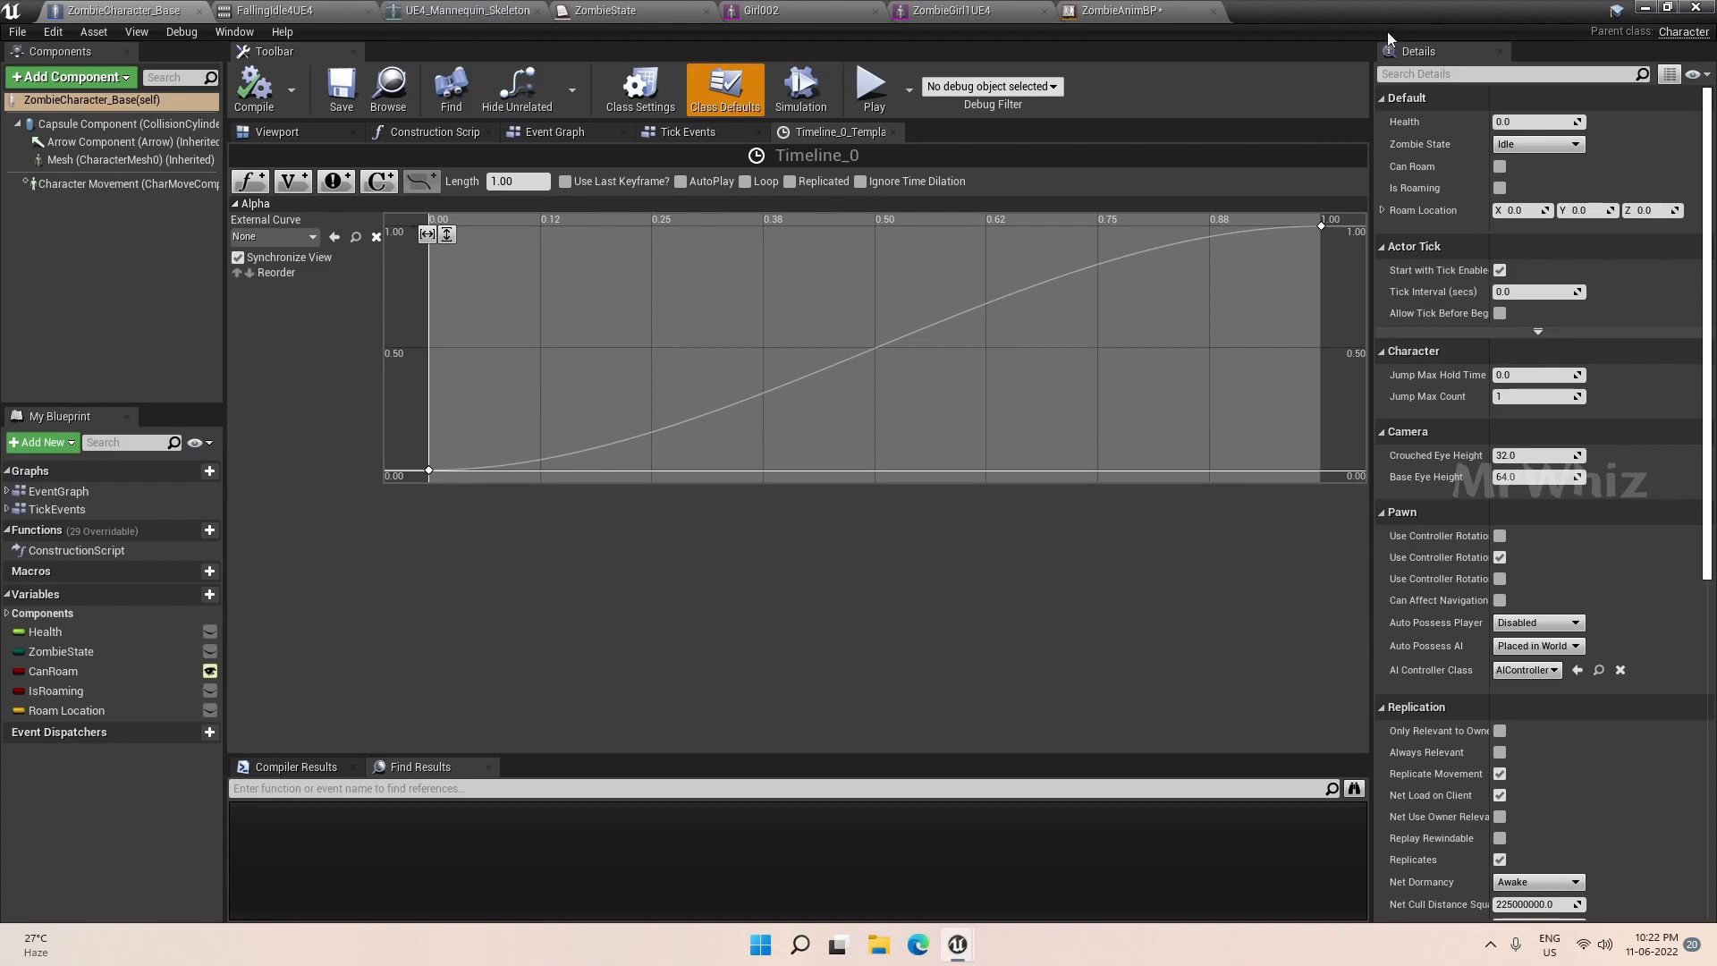
pyautogui.doubleClick(1366, 17)
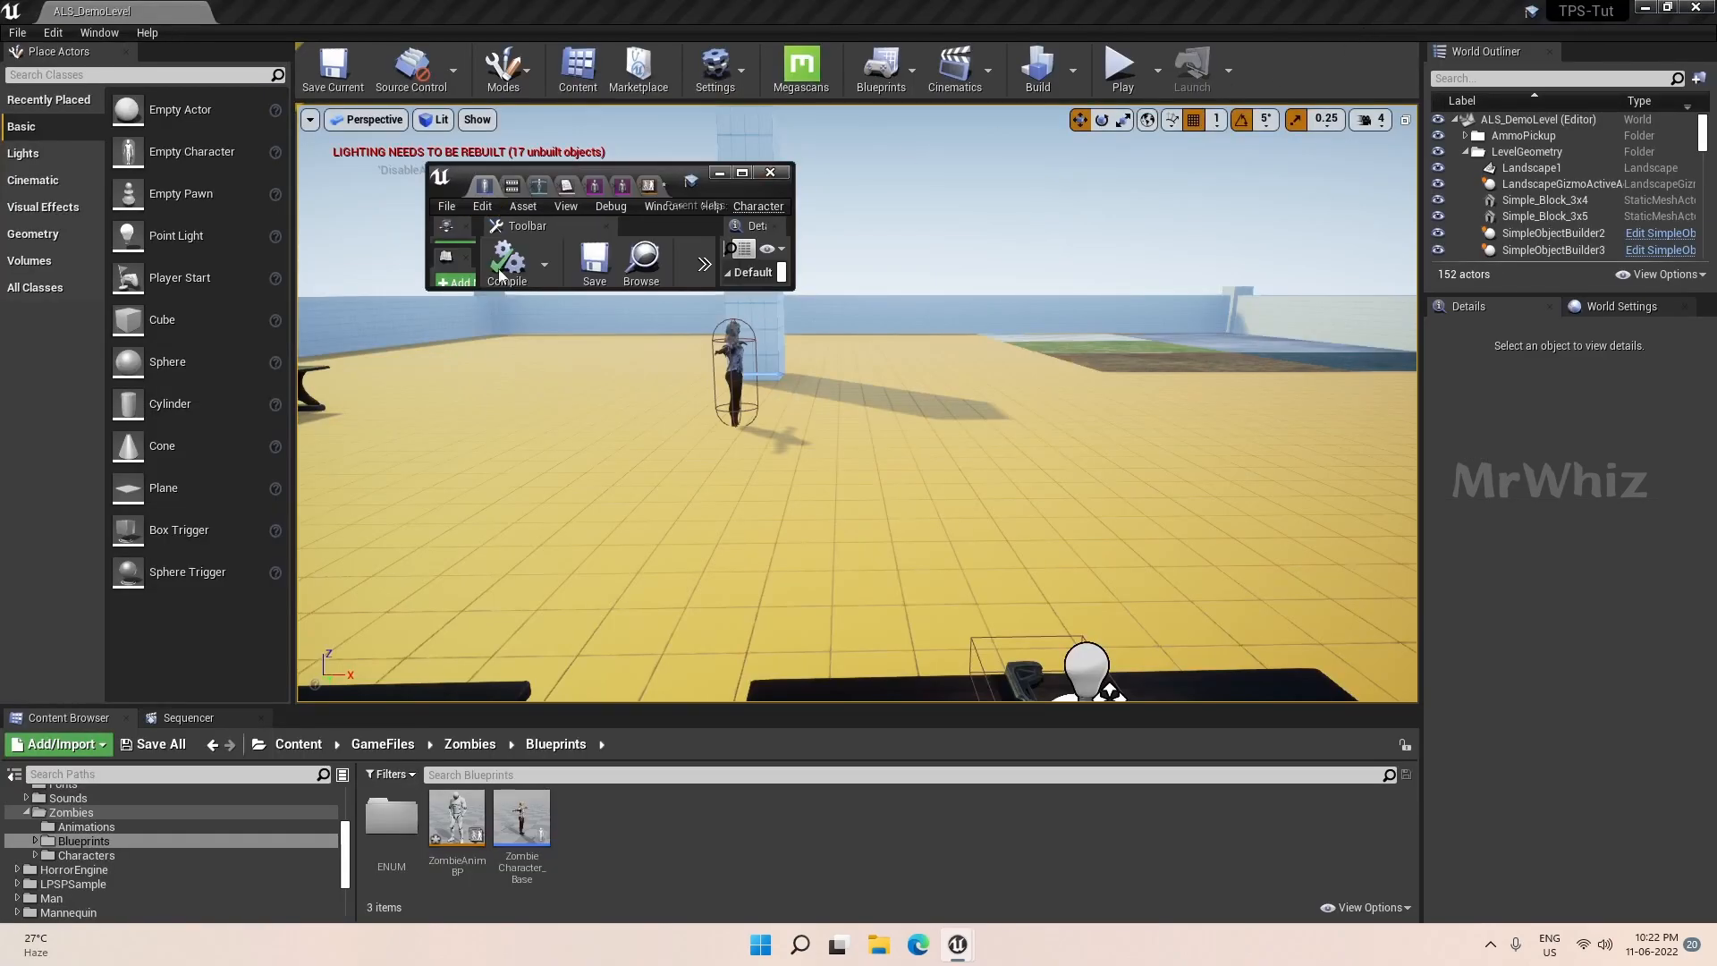
pyautogui.click(470, 745)
pyautogui.doubleClick(393, 813)
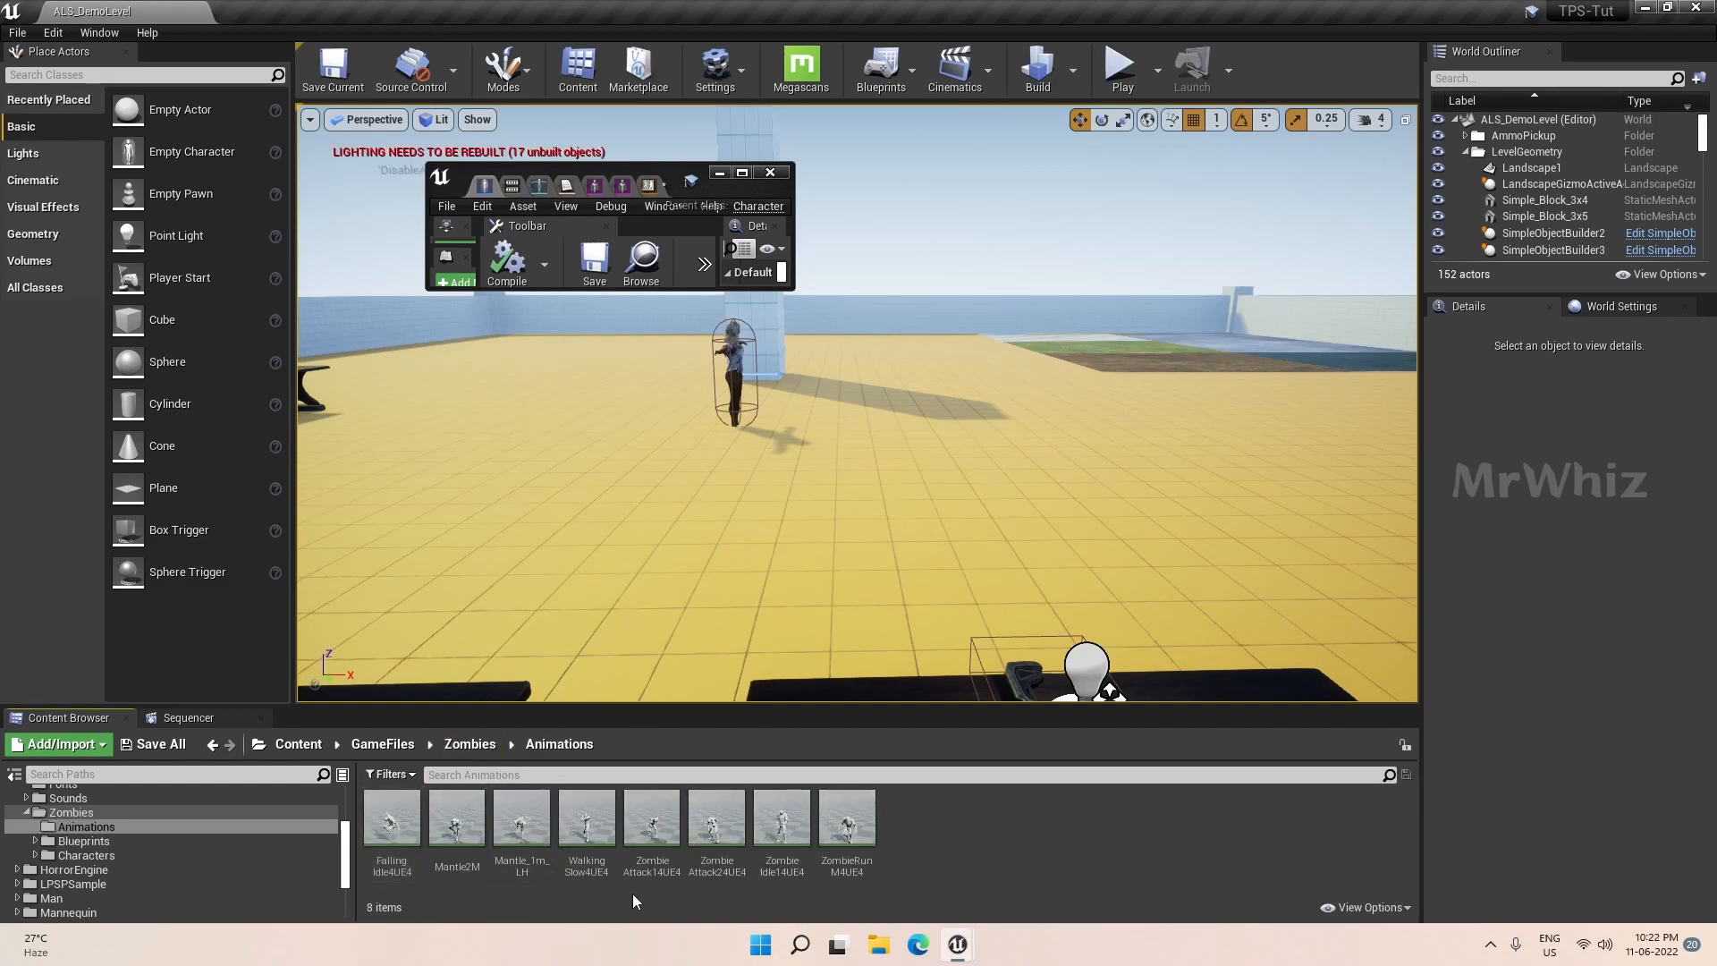
pyautogui.rightClick(1015, 886)
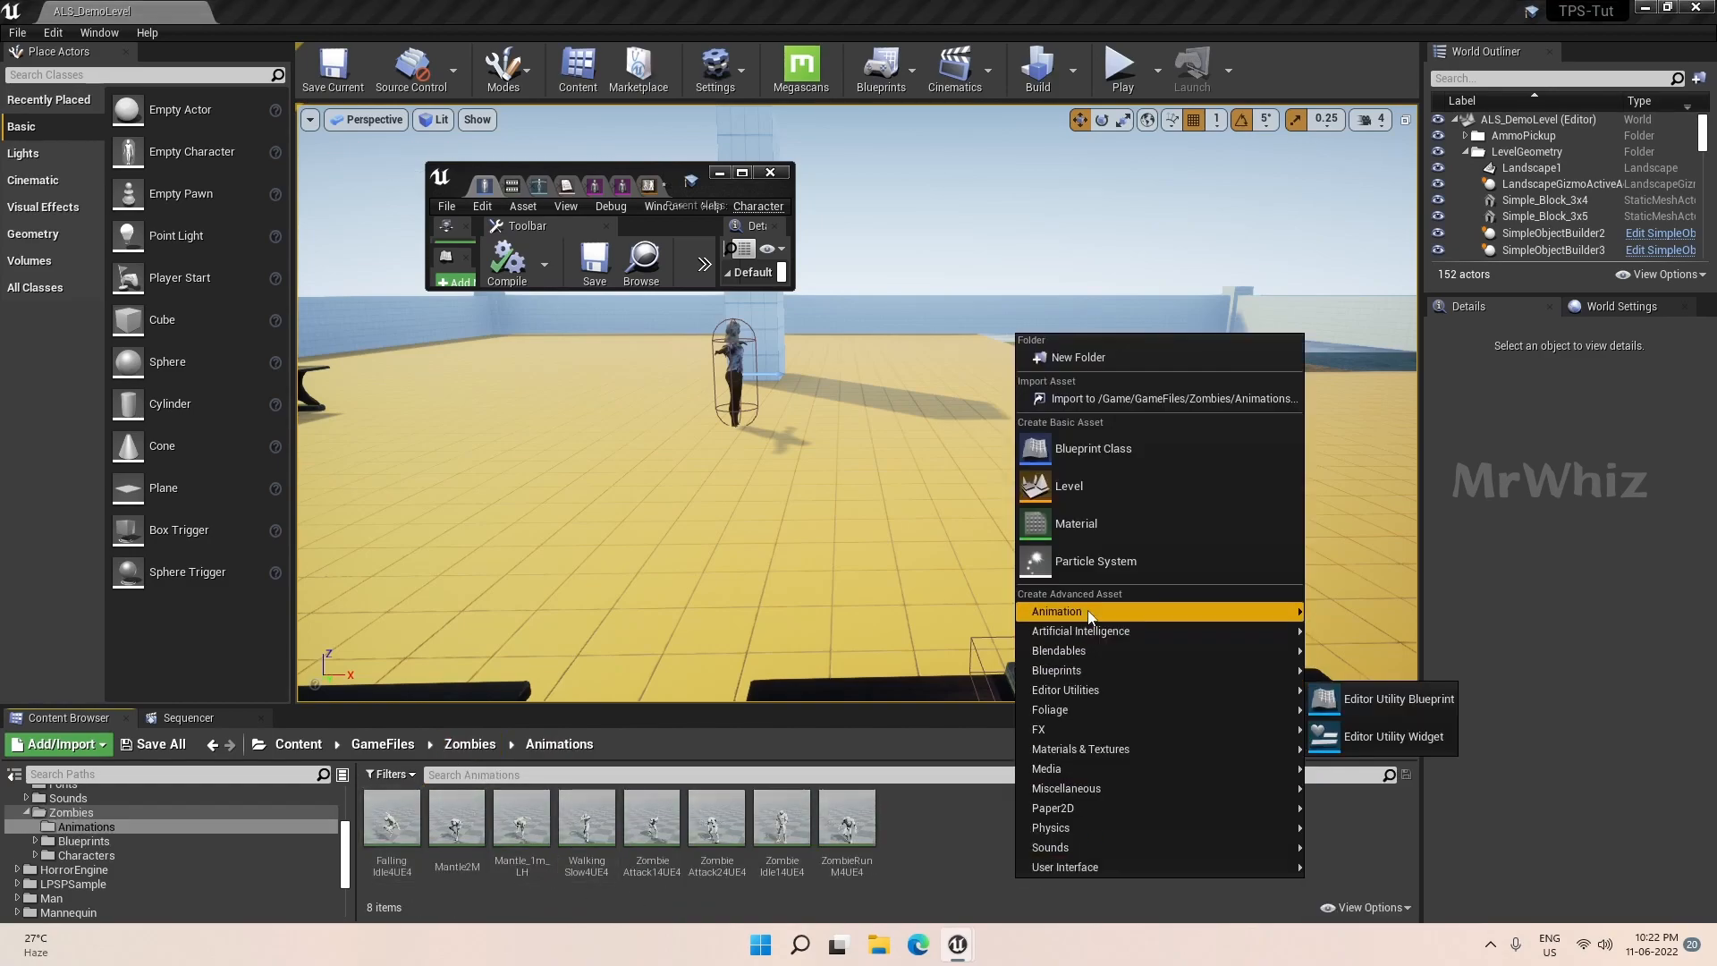
pyautogui.moveTo(1089, 616)
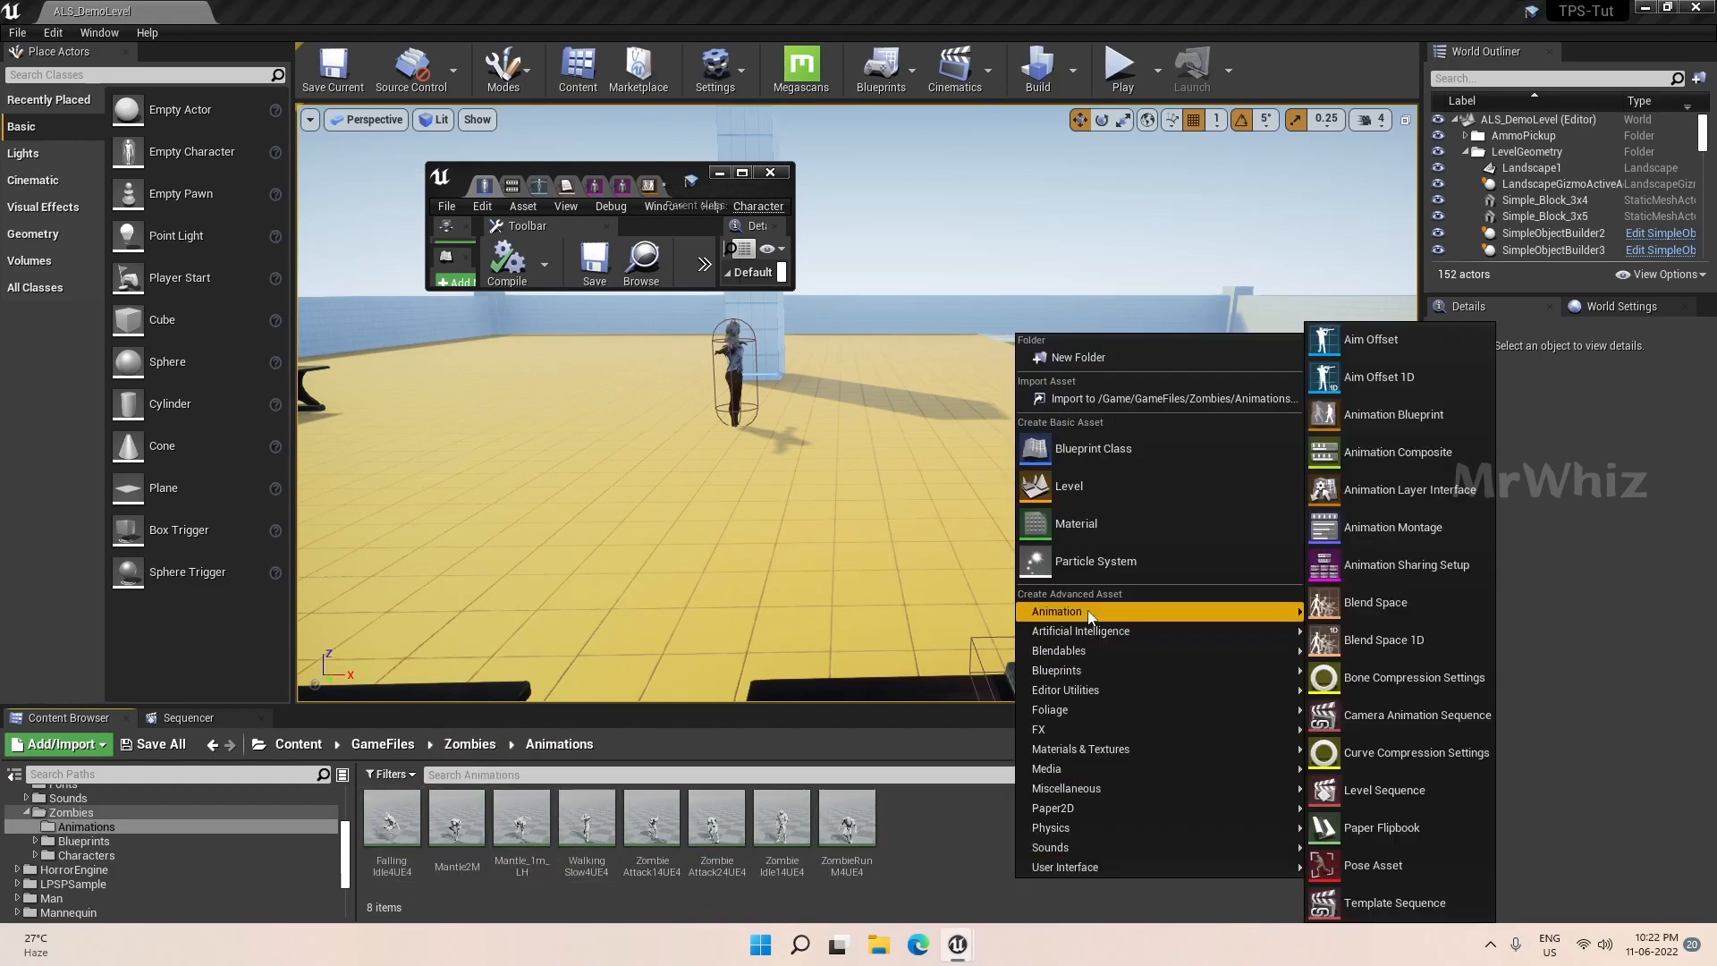
pyautogui.click(1390, 641)
pyautogui.scroll(-3, 851, 426)
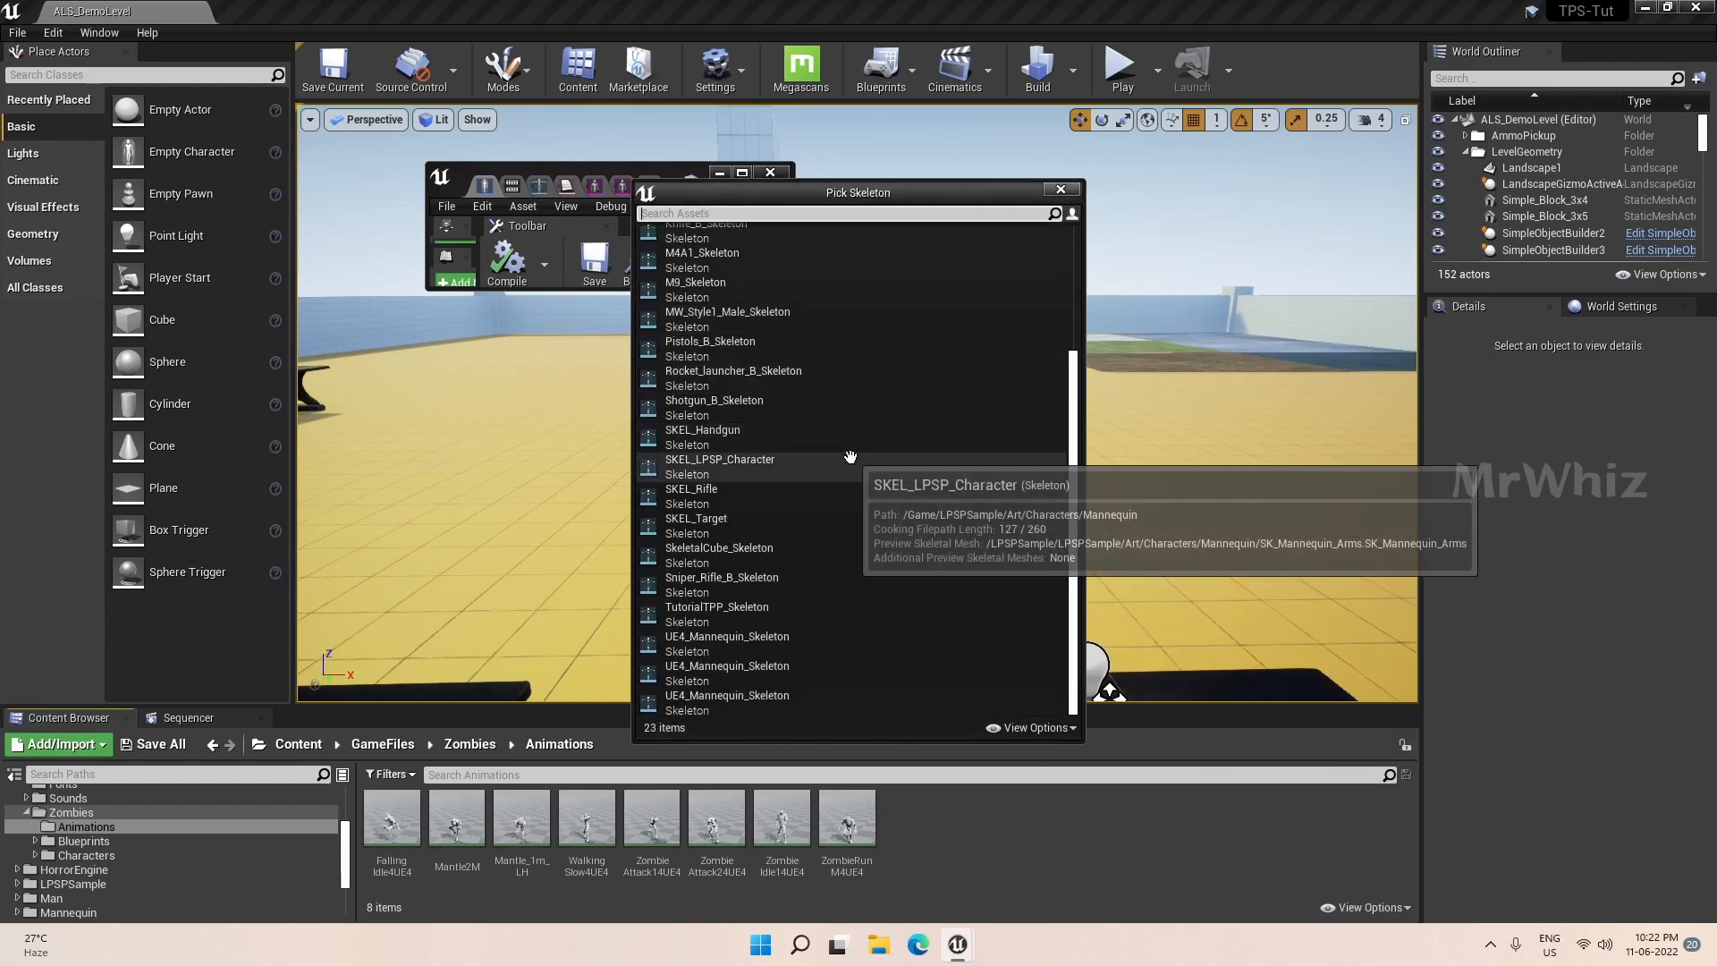
pyautogui.click(749, 700)
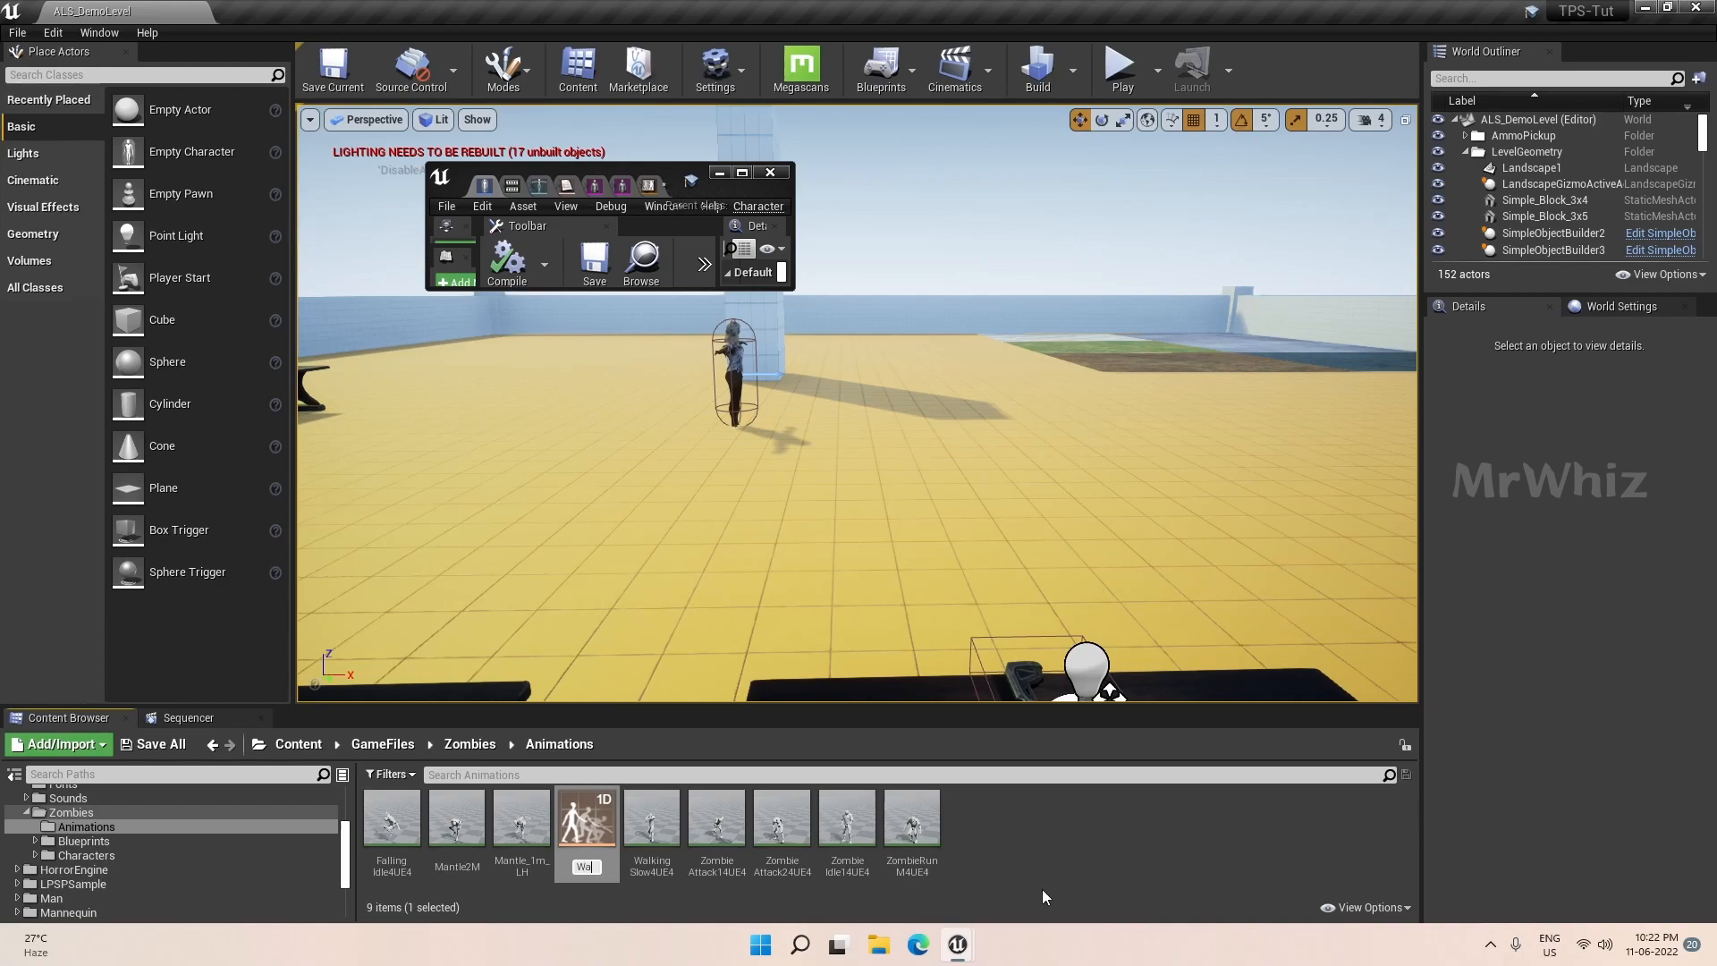
pyautogui.press('Return')
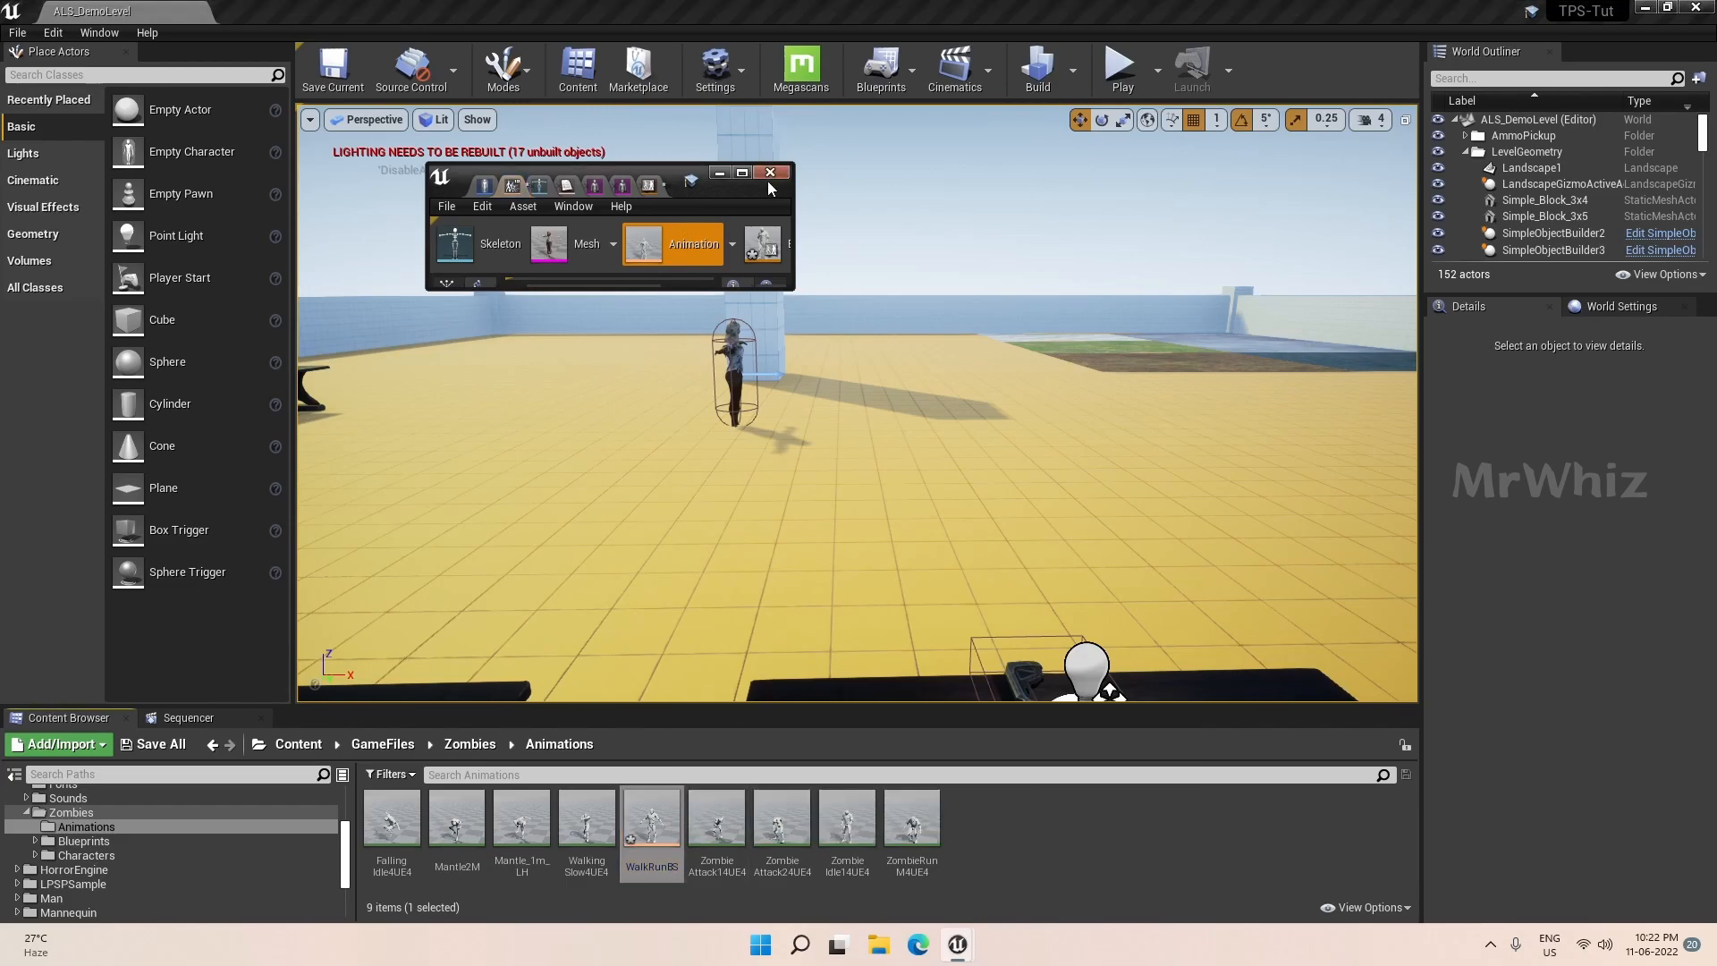
# In WalkRunBS, name the horizontal axis Speed and set its minimum value to 50 and maximum to 400.
pyautogui.click(741, 174)
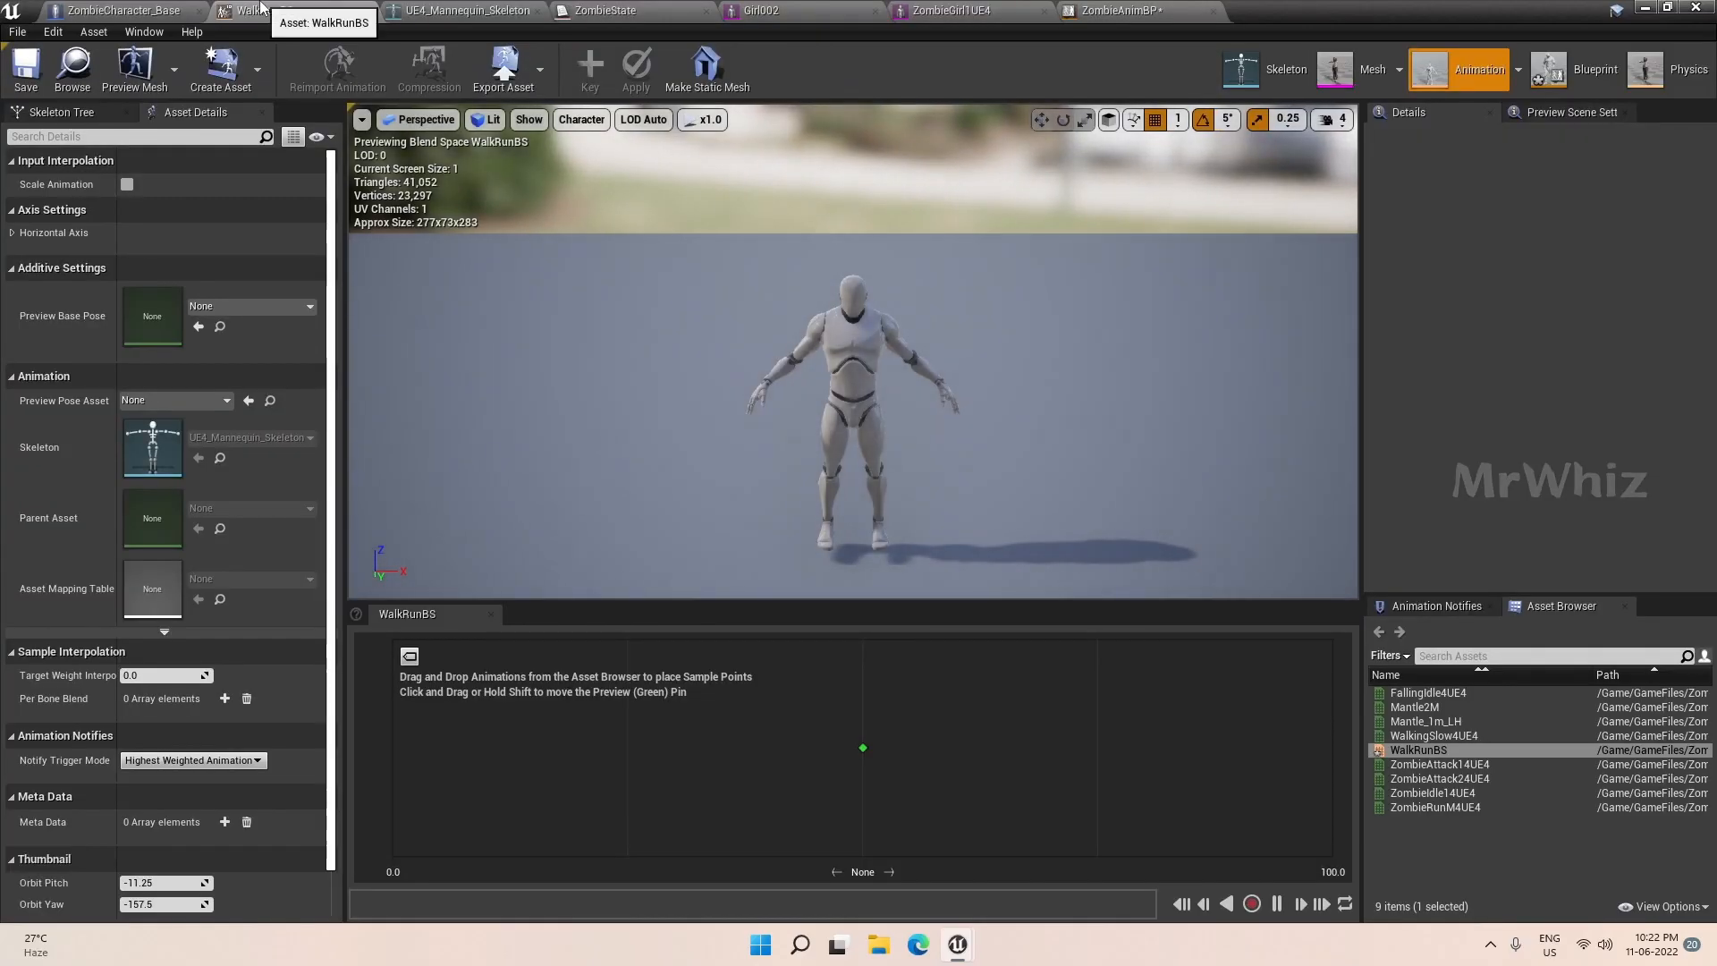
pyautogui.click(11, 235)
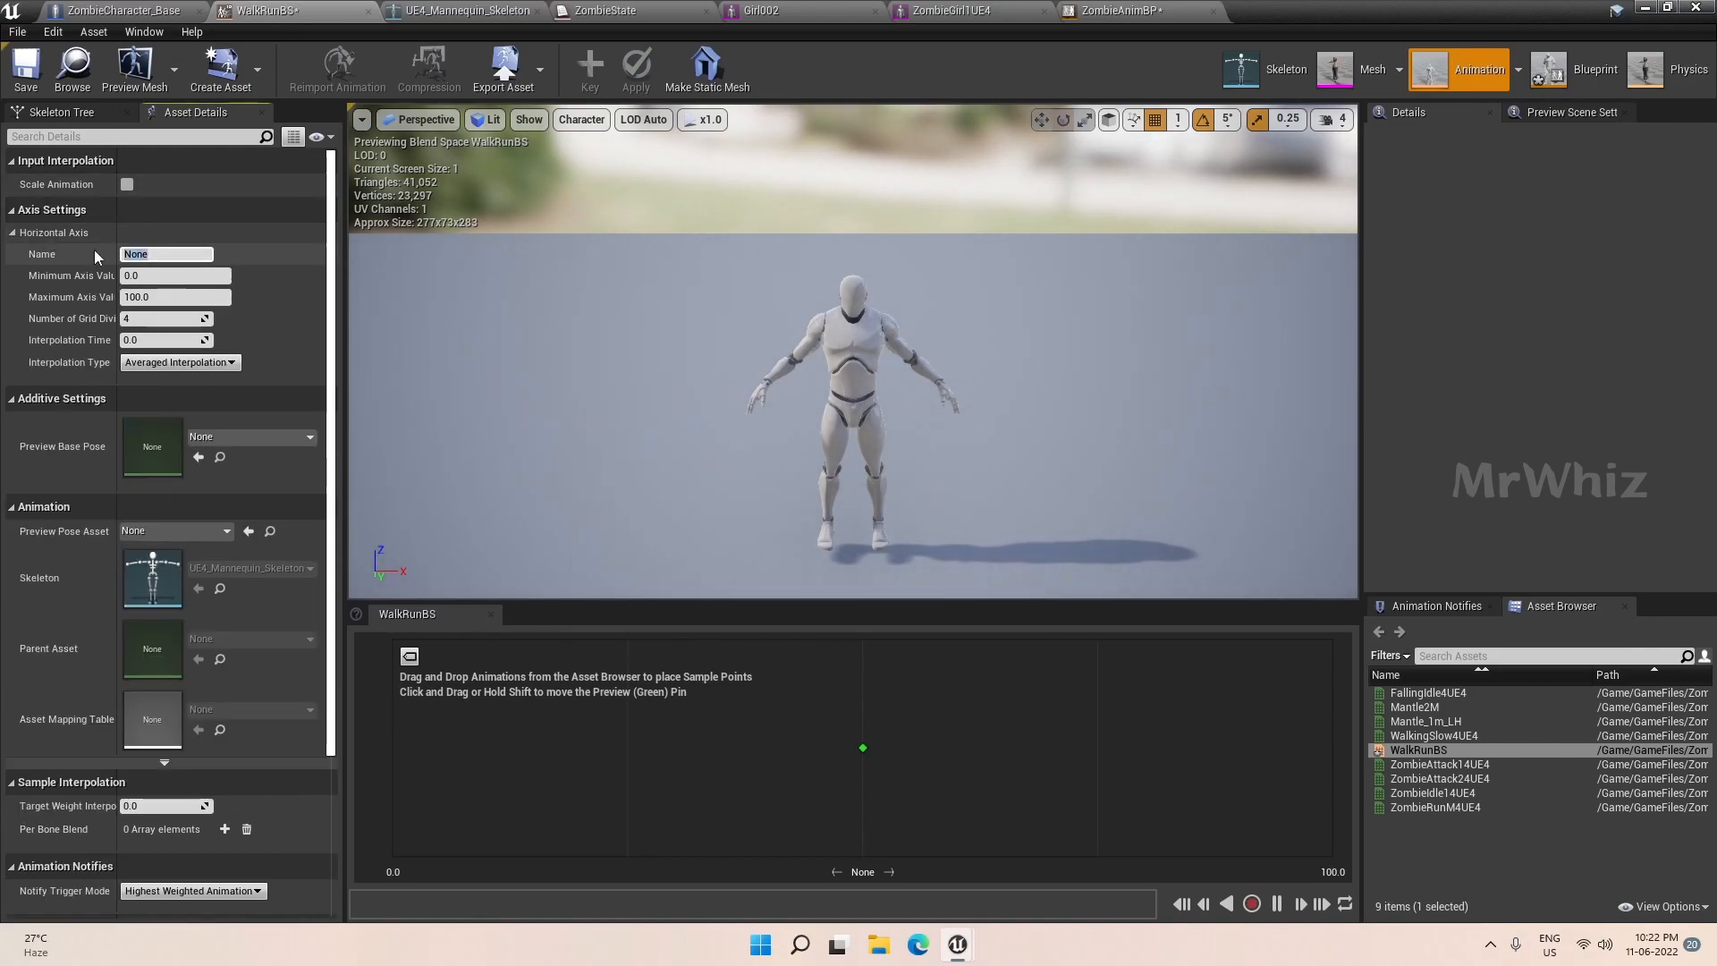
pyautogui.write('Speed')
pyautogui.press('Return')
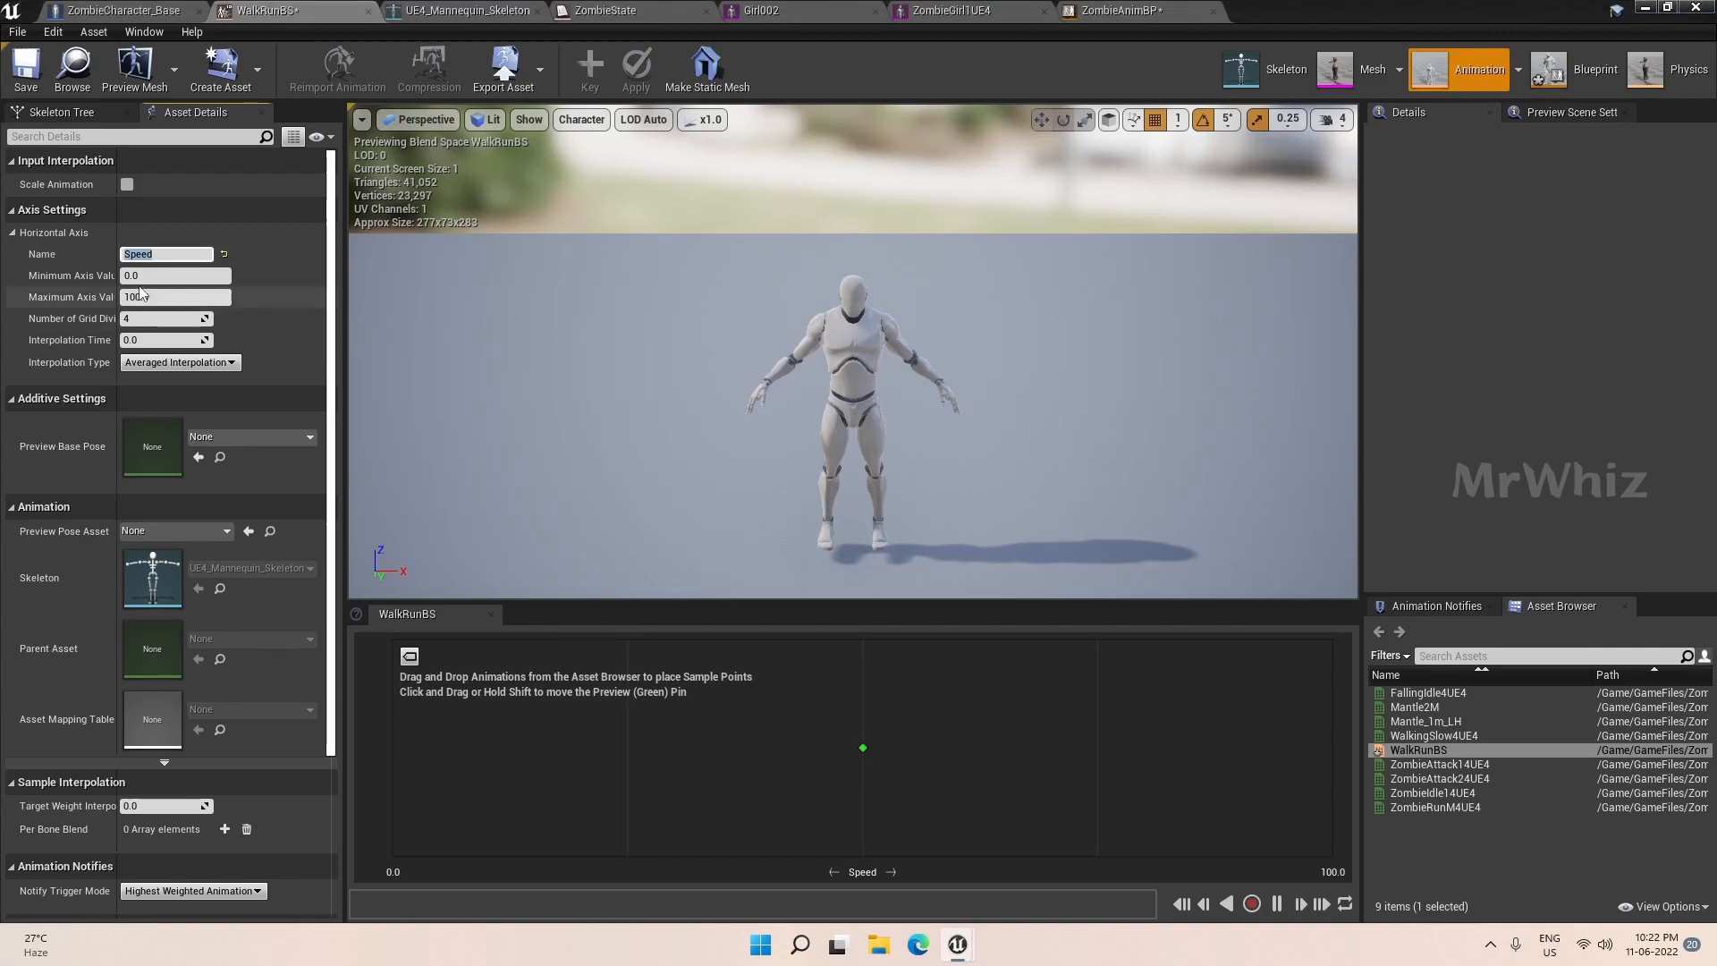
pyautogui.click(163, 274)
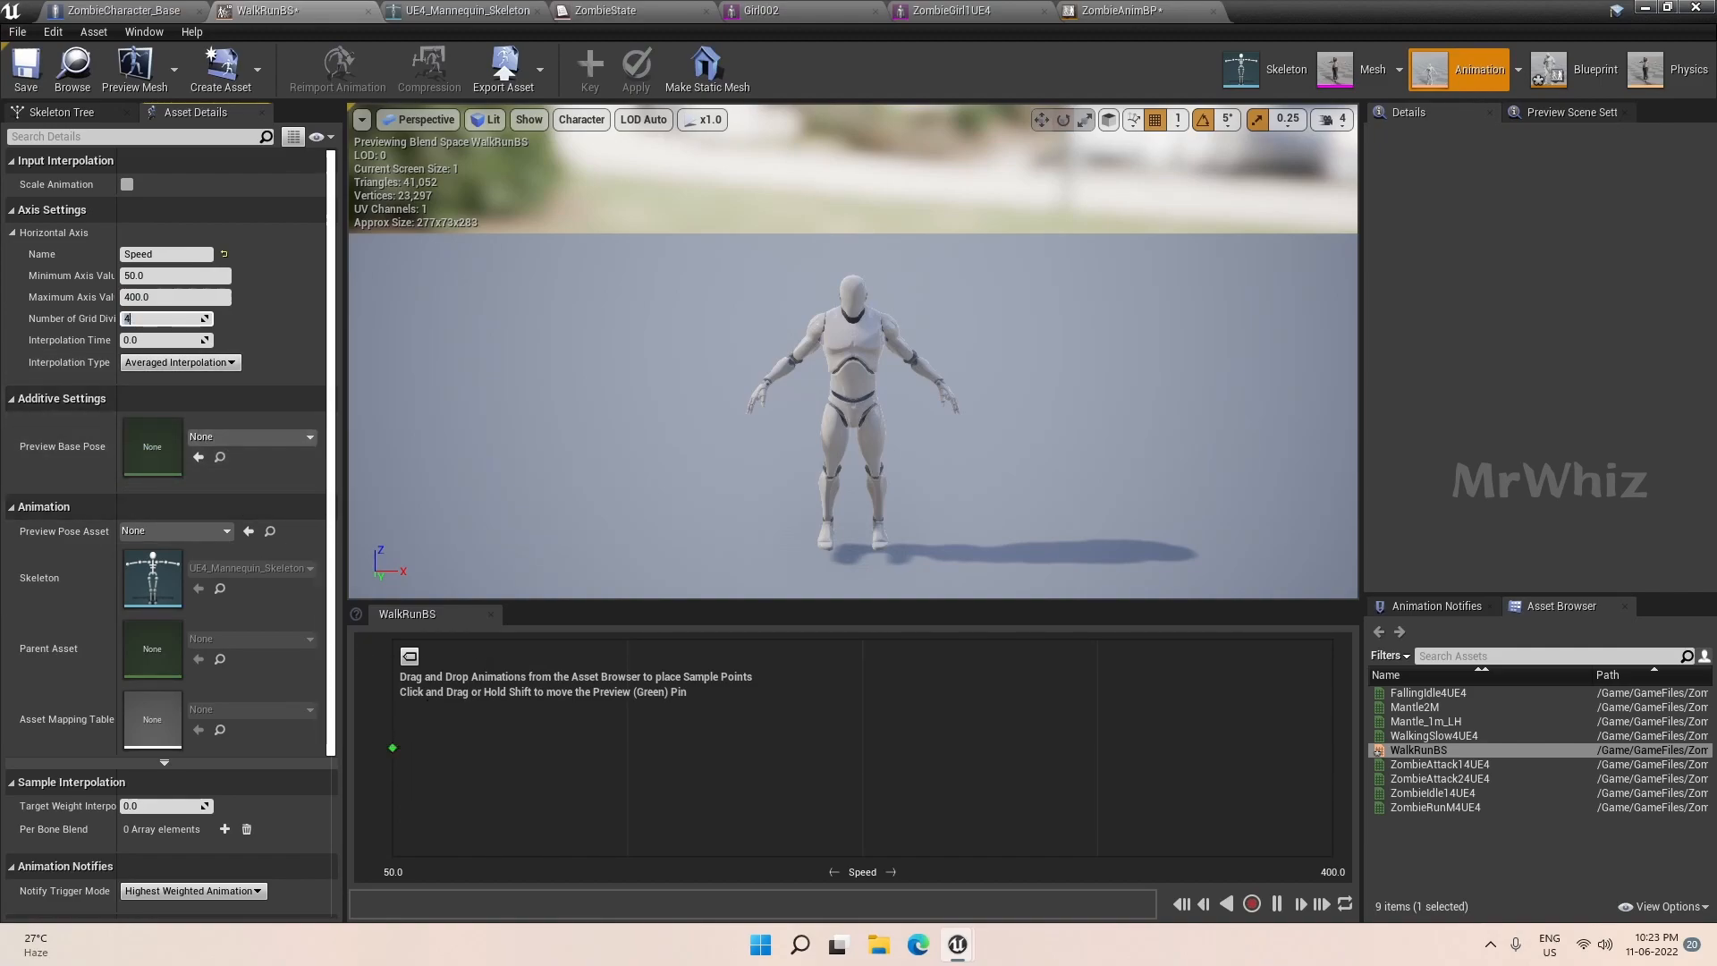
# Place WalkingSlow4UE4 at speed 50 and ZombieRunM4UE4 at speed 400 in the blend space, and save it.
pyautogui.moveTo(731, 774); pyautogui.dragTo(359, 754)
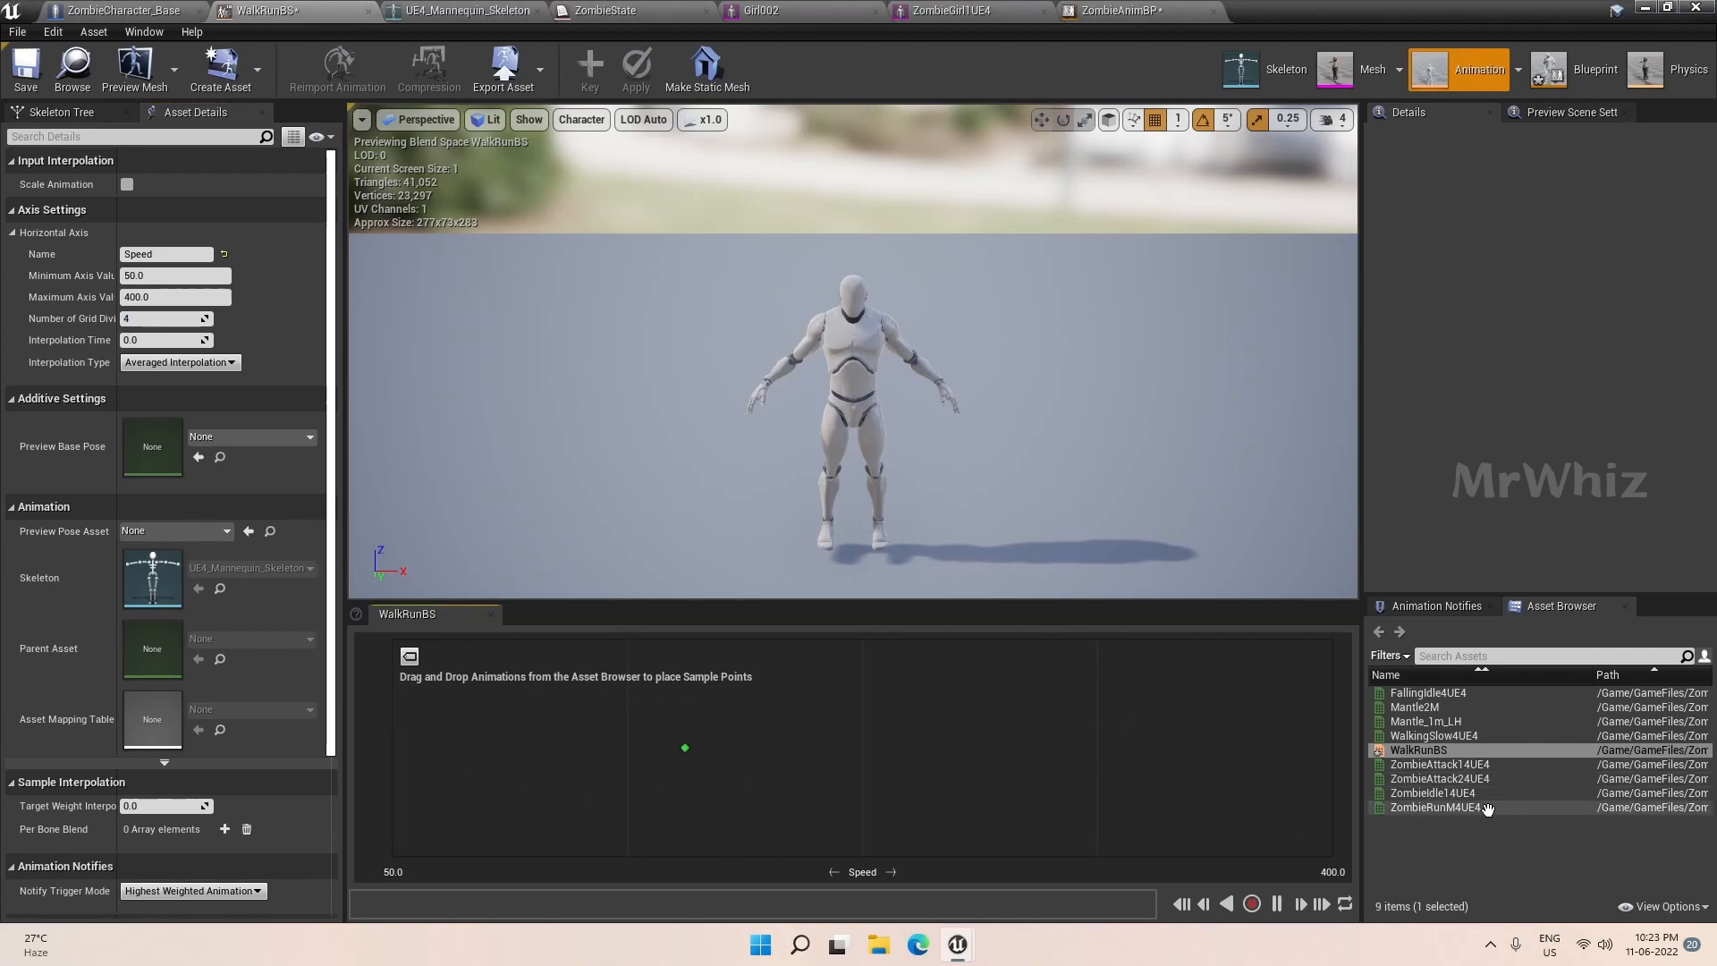
pyautogui.moveTo(1433, 735); pyautogui.dragTo(394, 747)
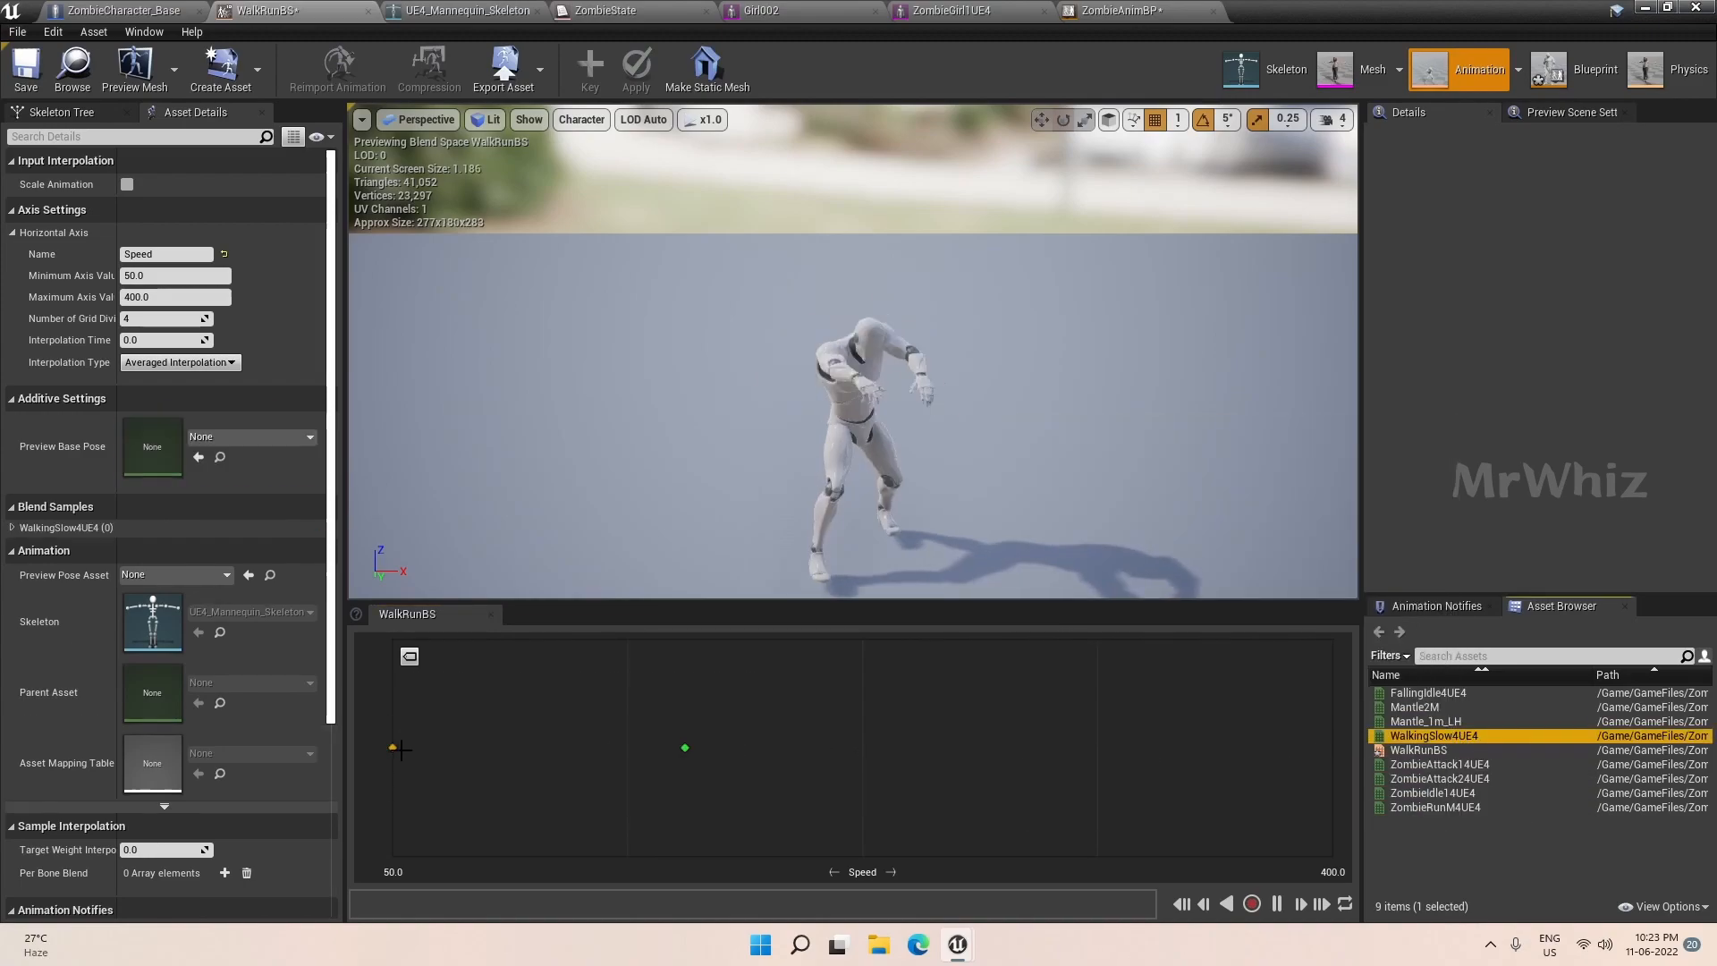
pyautogui.moveTo(1433, 807); pyautogui.dragTo(1332, 747)
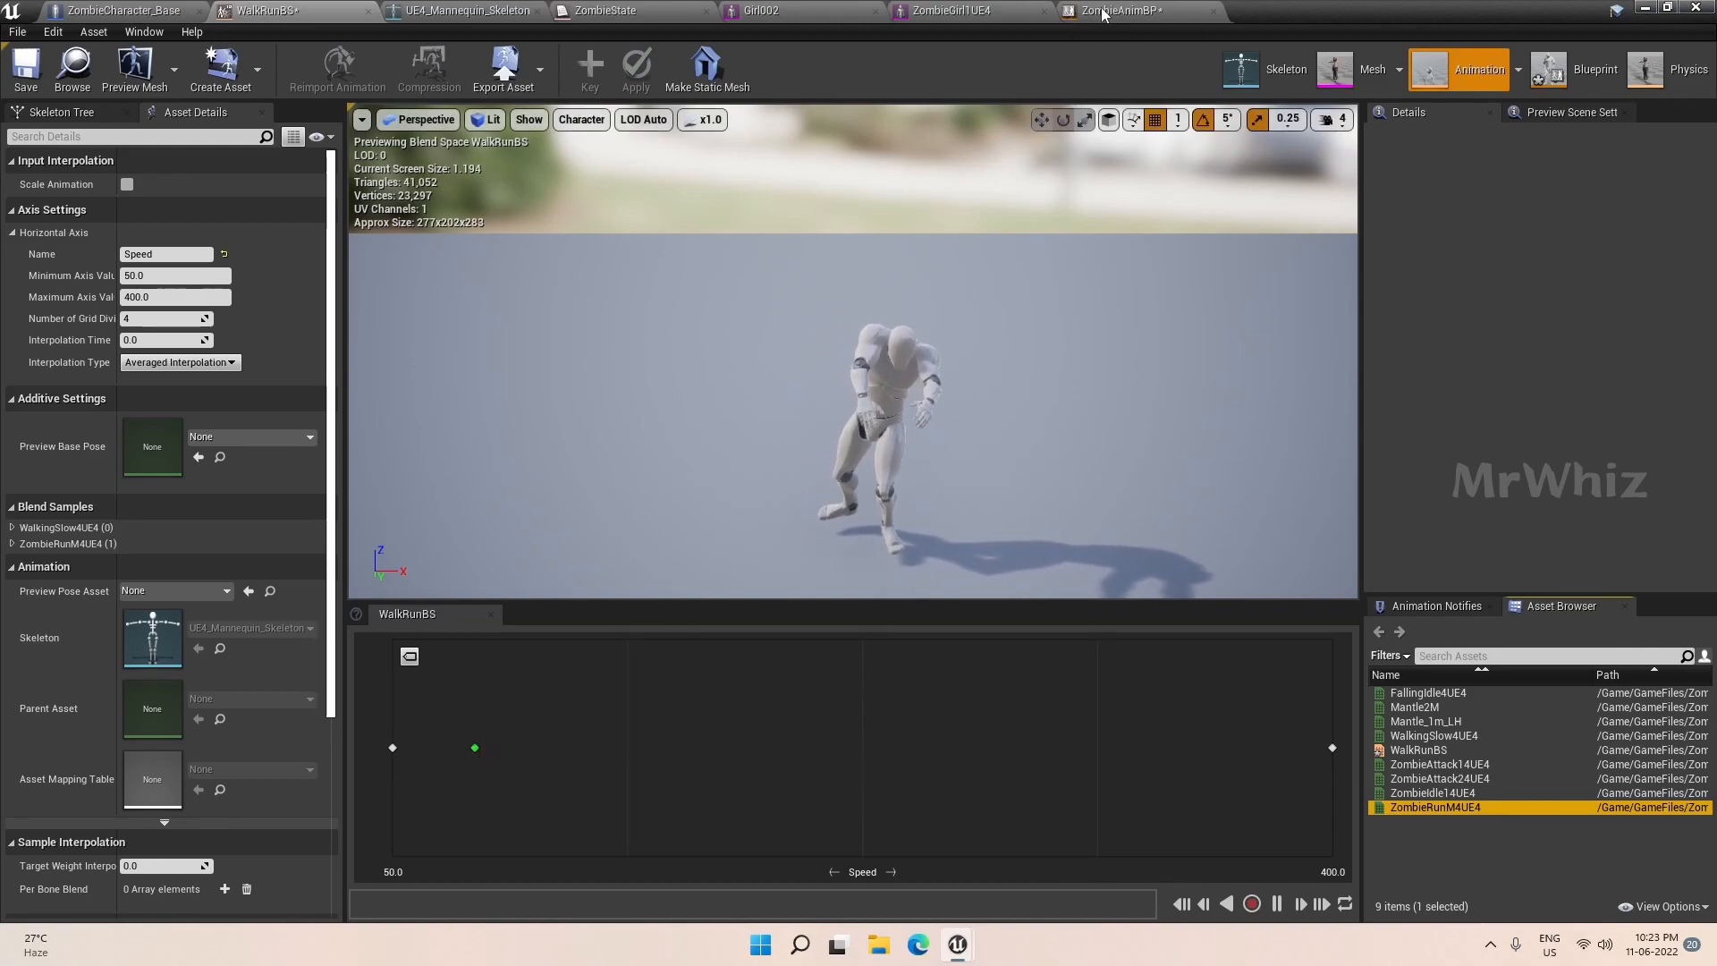
pyautogui.click(25, 67)
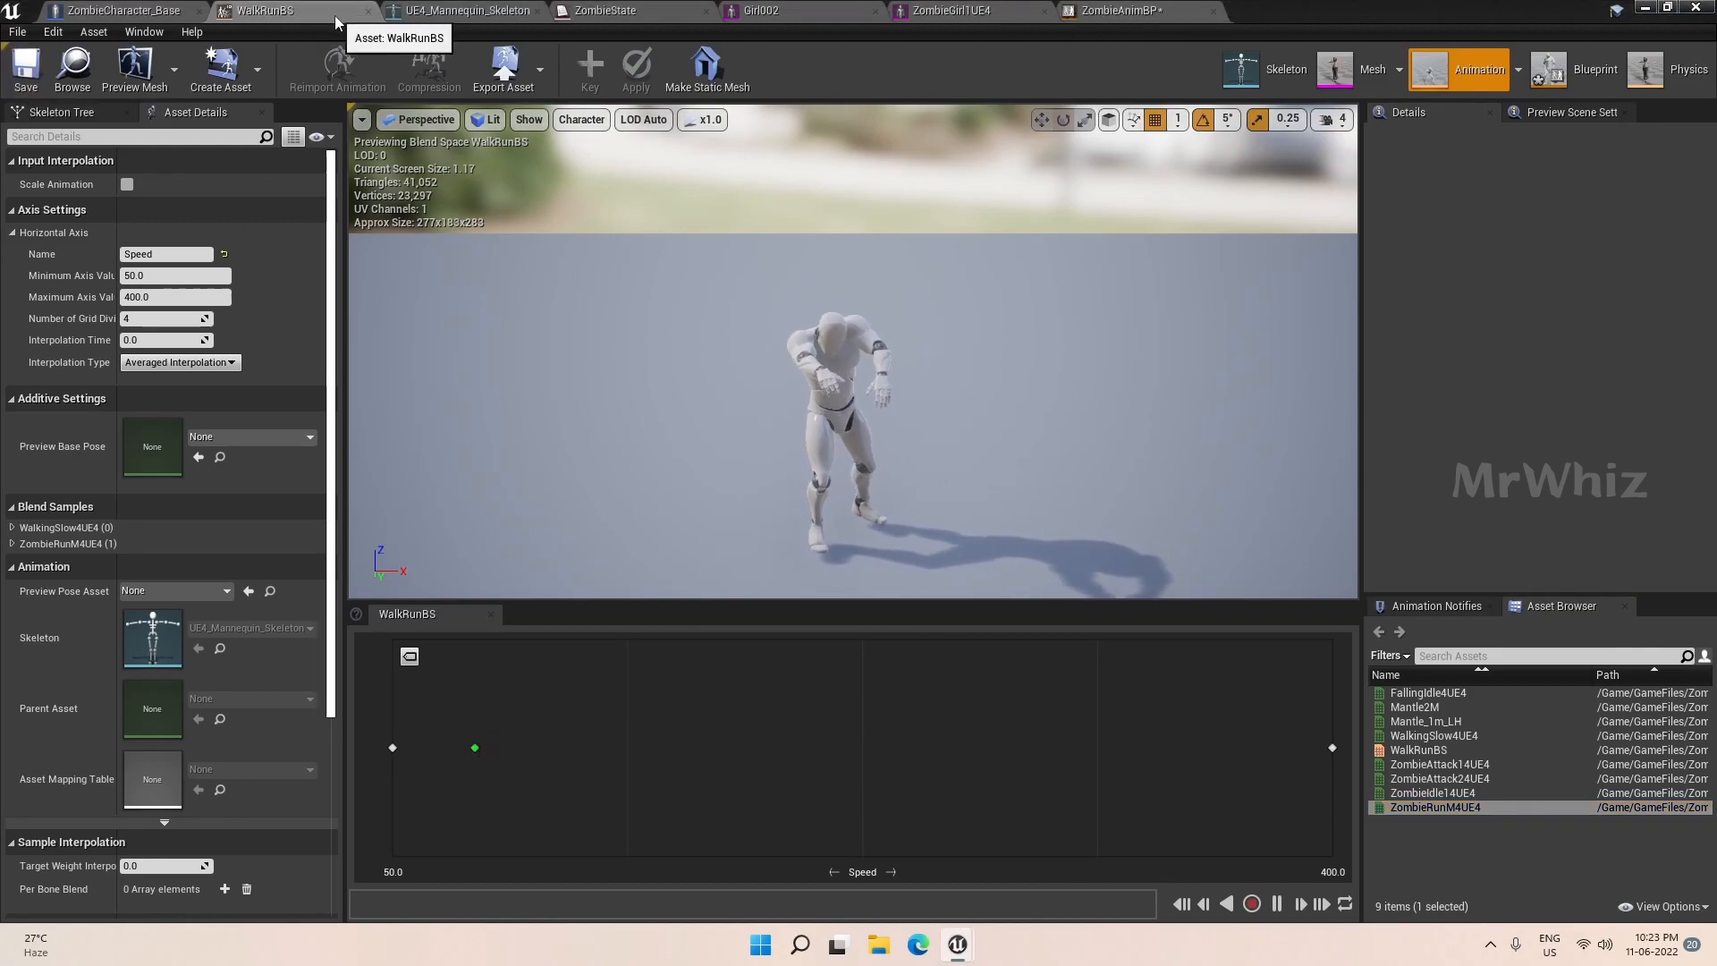
# Close the WalkRunBS editor and, in ZombieAnimBP's Walk/Run state, add the WalkRunBS blend space player and connect it to the Output Animation Pose.
pyautogui.click(367, 12)
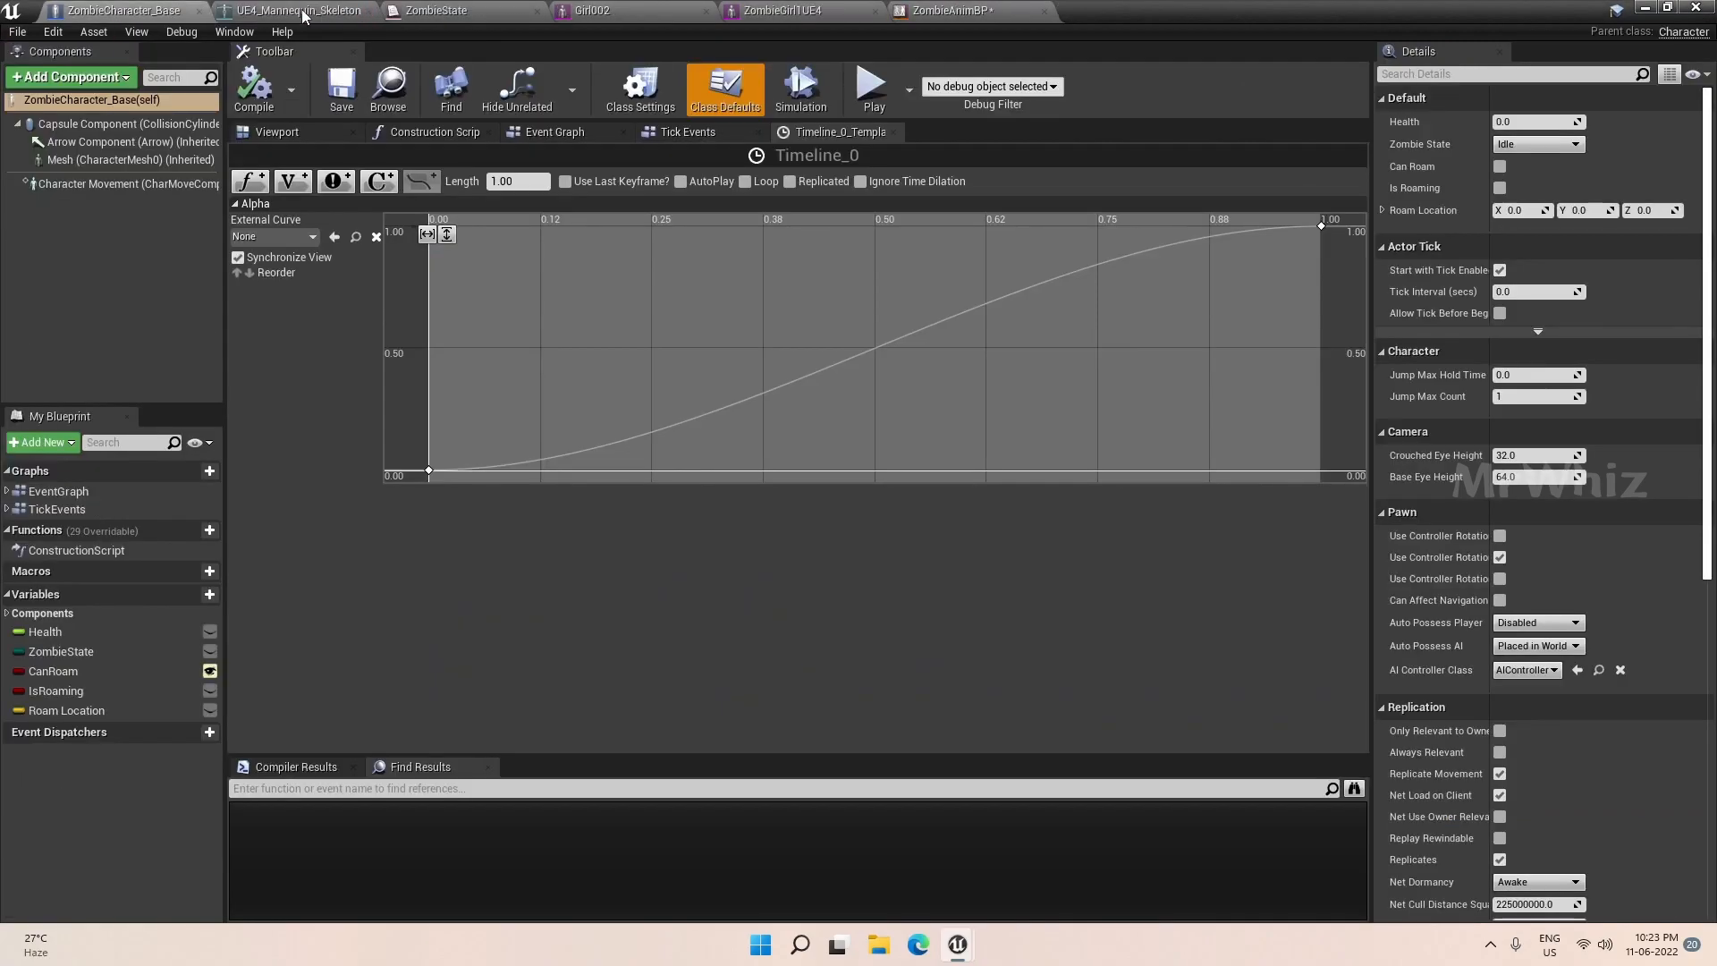
pyautogui.click(948, 11)
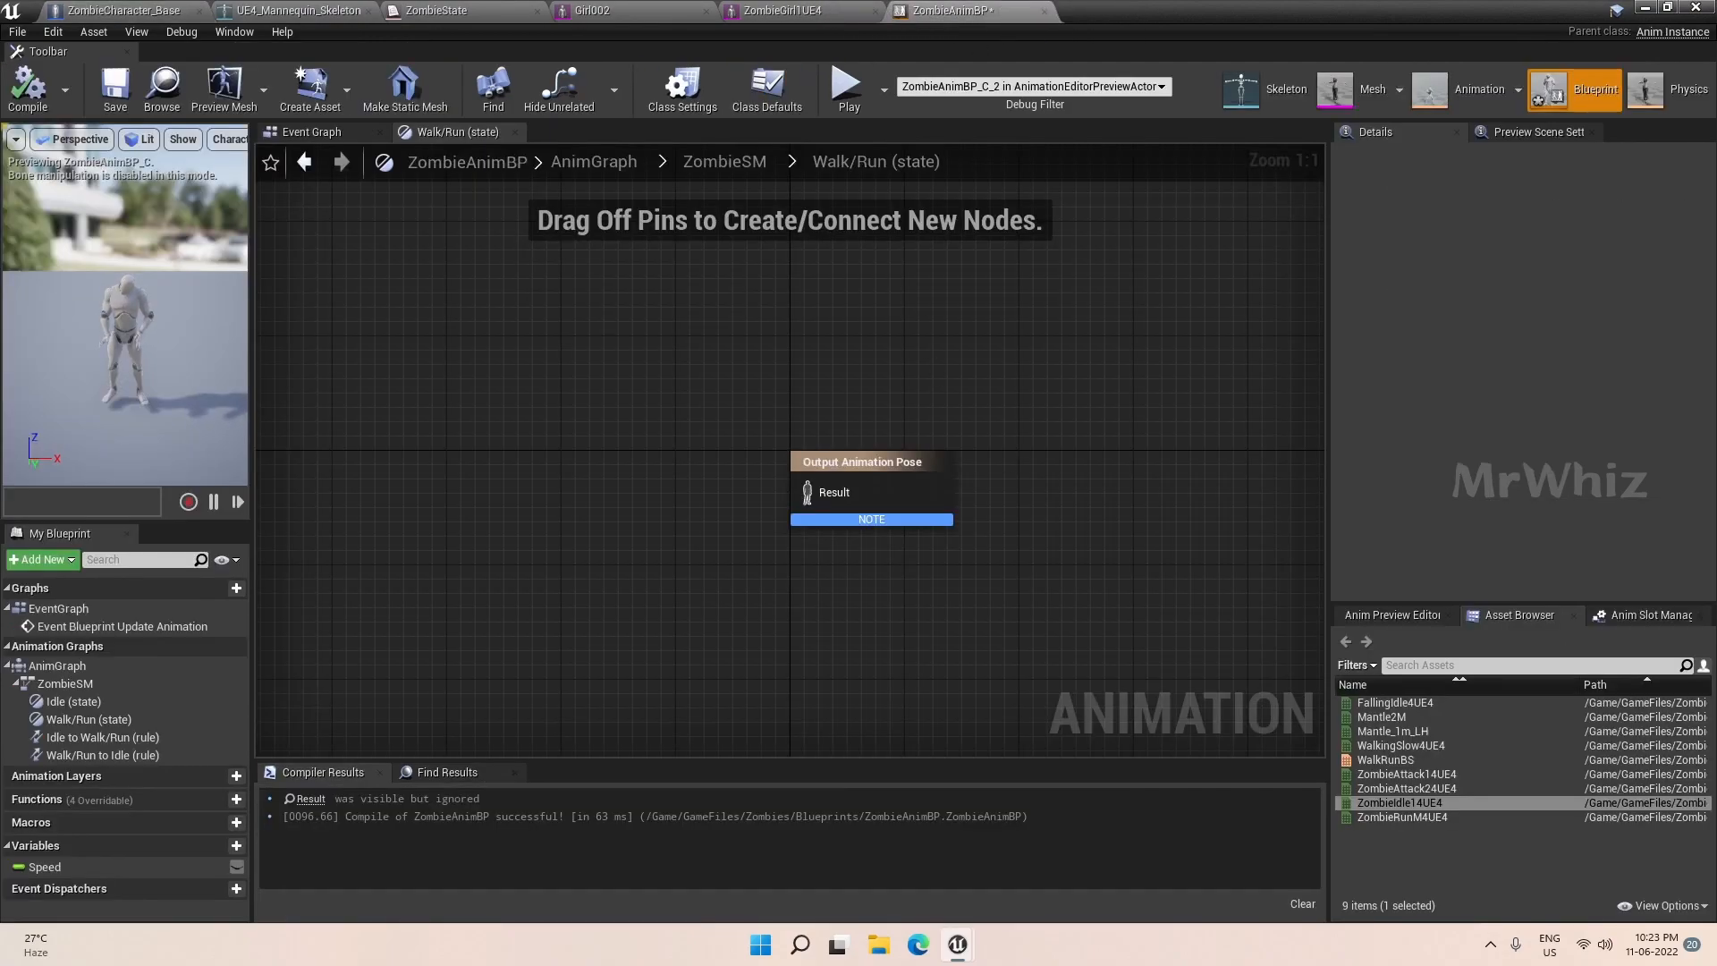
pyautogui.moveTo(672, 473); pyautogui.dragTo(889, 466, button='right')
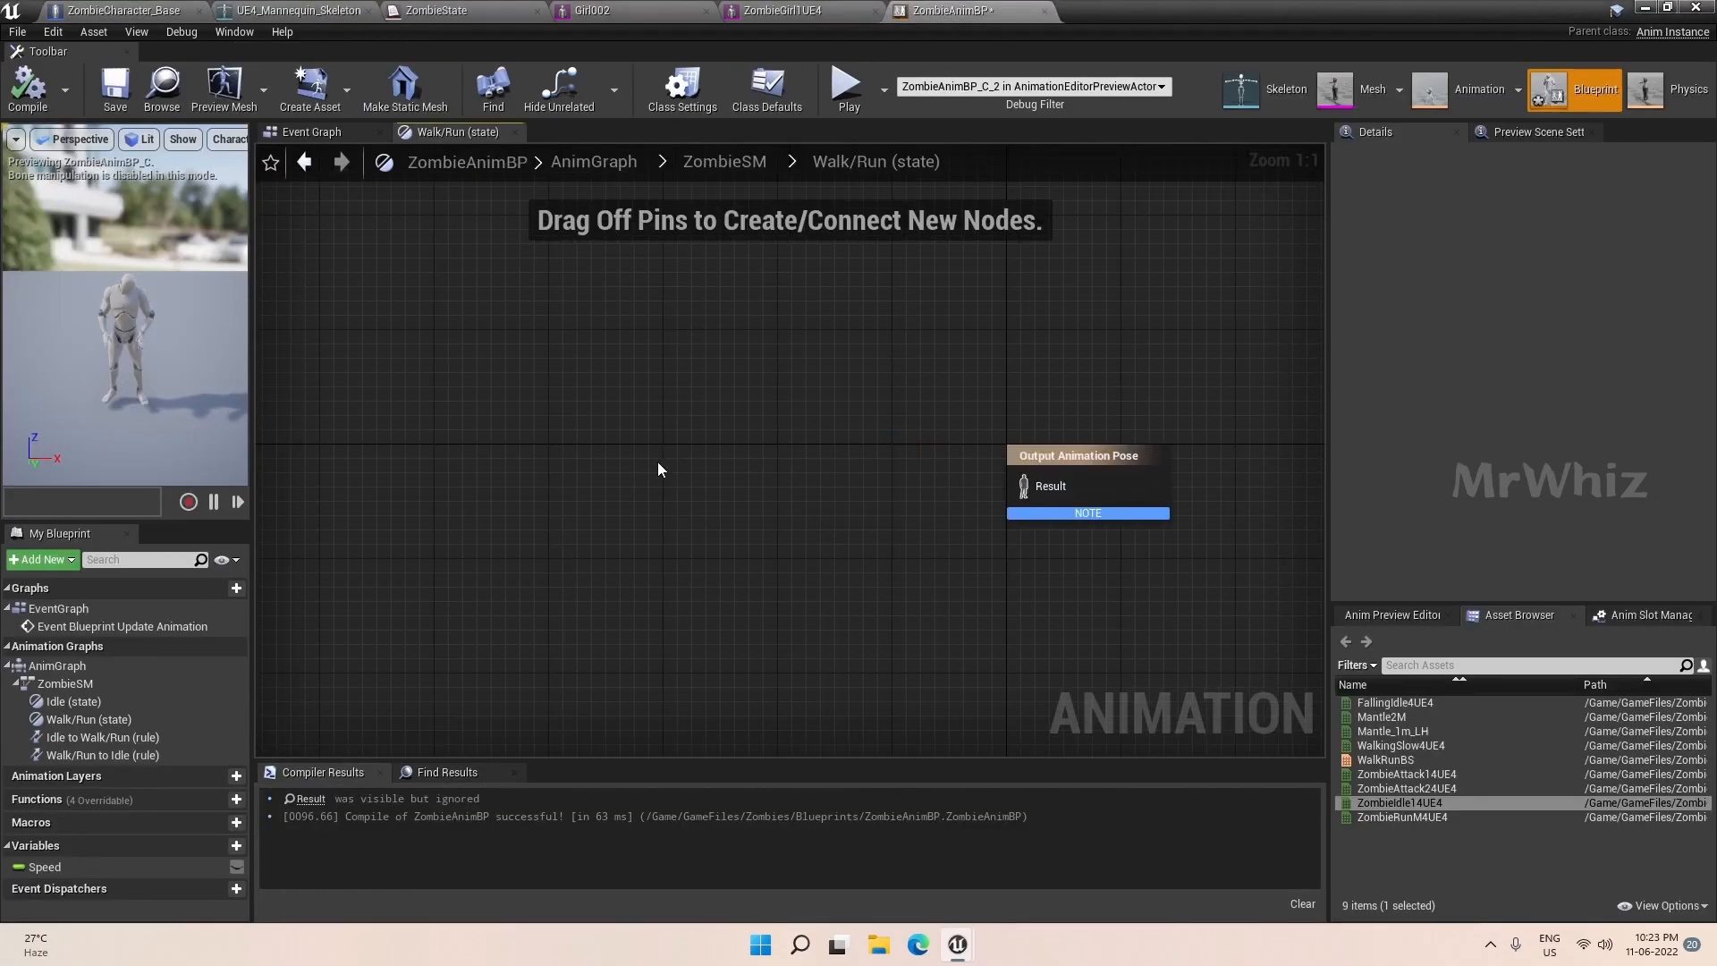
pyautogui.rightClick(643, 465)
pyautogui.press('Escape')
pyautogui.moveTo(1385, 759); pyautogui.dragTo(725, 451)
pyautogui.moveTo(838, 511); pyautogui.dragTo(1056, 496)
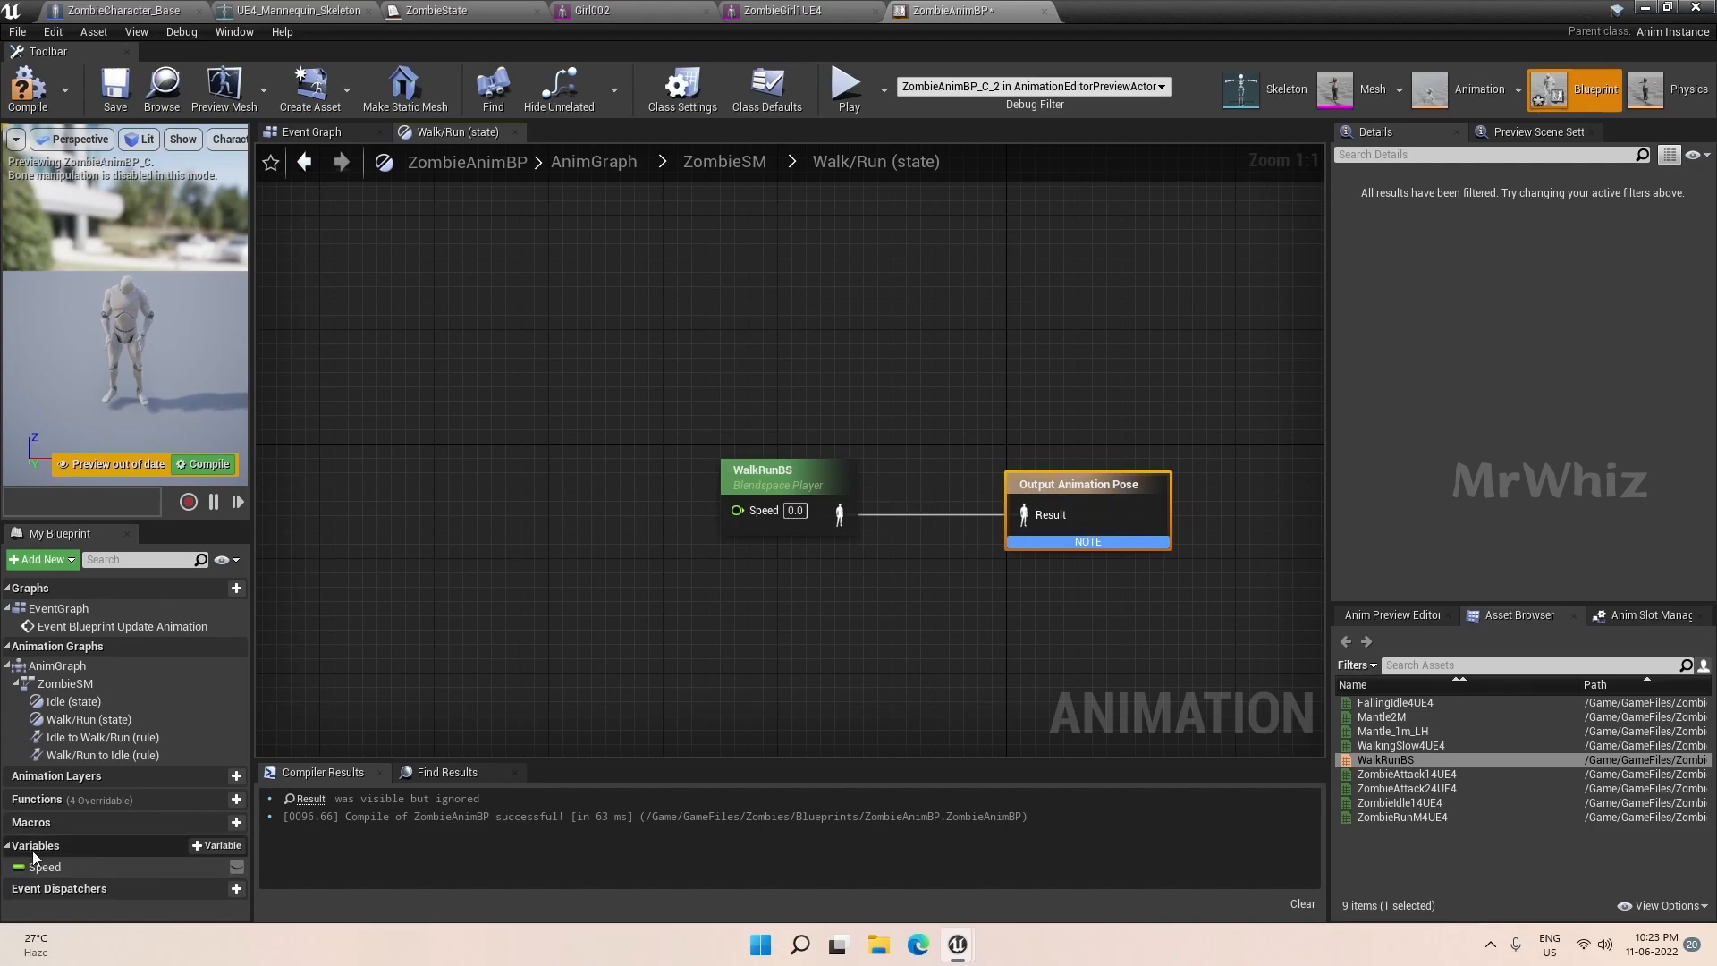
# Feed the Speed variable into the WalkRunBS player's Speed input, align the nodes in a straight row, and compile the blueprint.
pyautogui.moveTo(45, 867); pyautogui.dragTo(613, 700)
pyautogui.moveTo(609, 510); pyautogui.dragTo(736, 511)
pyautogui.click(595, 523)
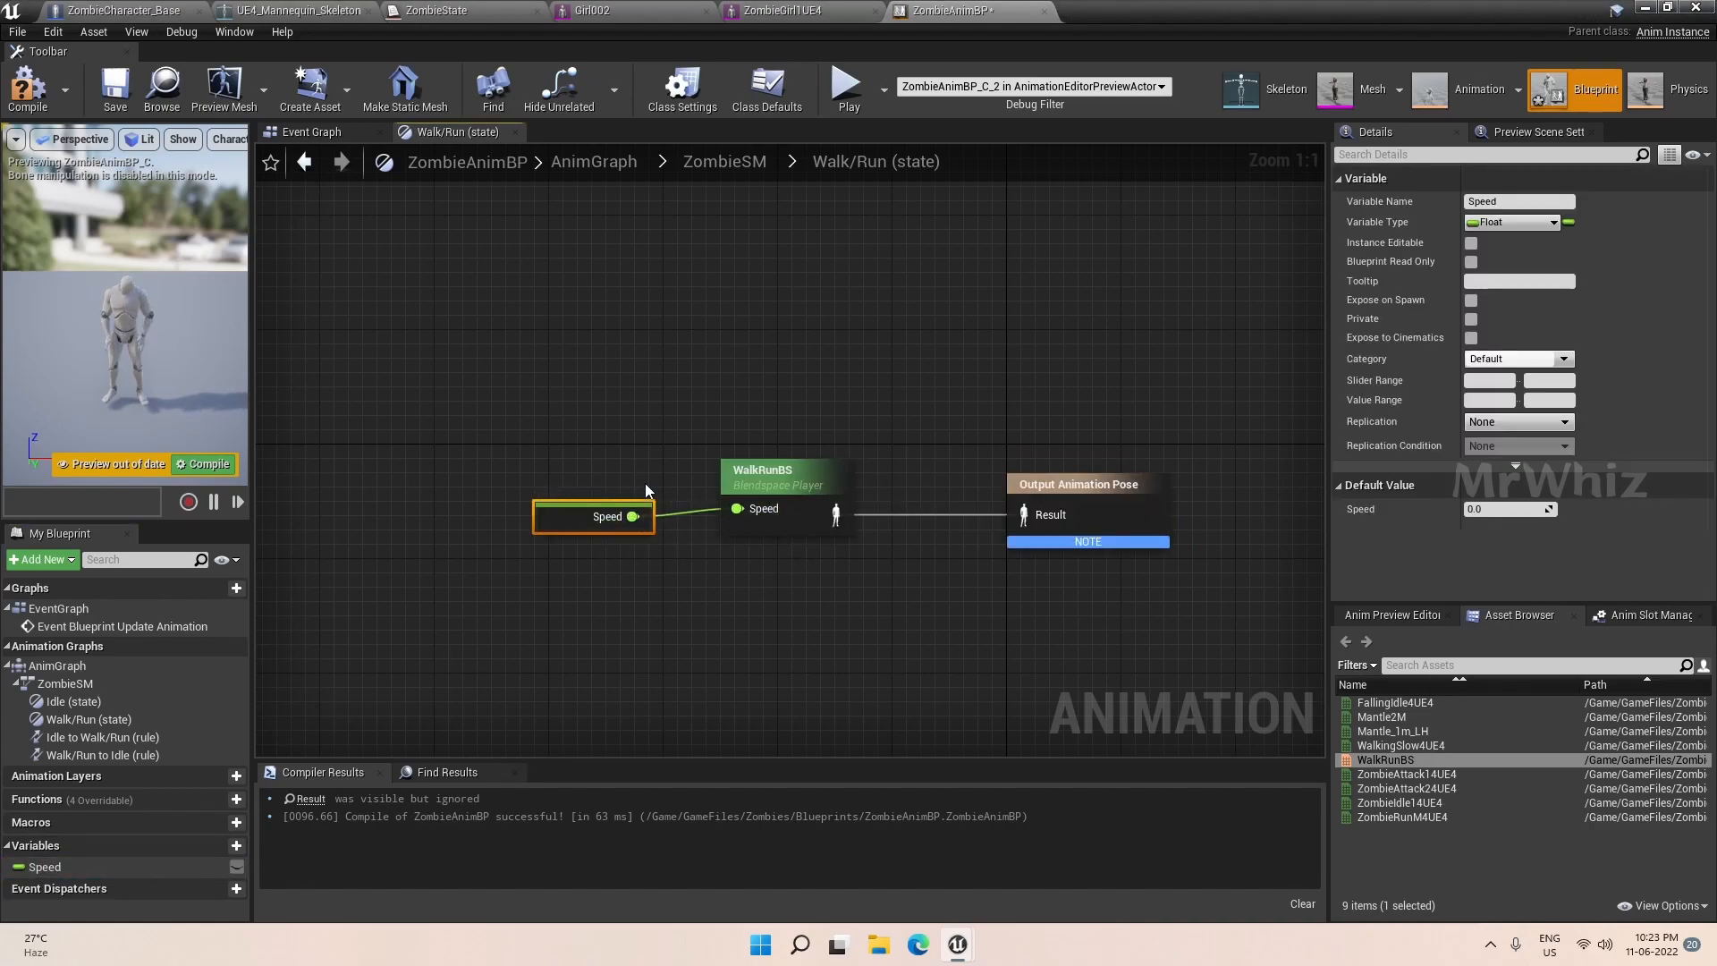
pyautogui.moveTo(579, 449); pyautogui.dragTo(1113, 583)
pyautogui.press('q')
pyautogui.click(799, 398)
pyautogui.click(27, 85)
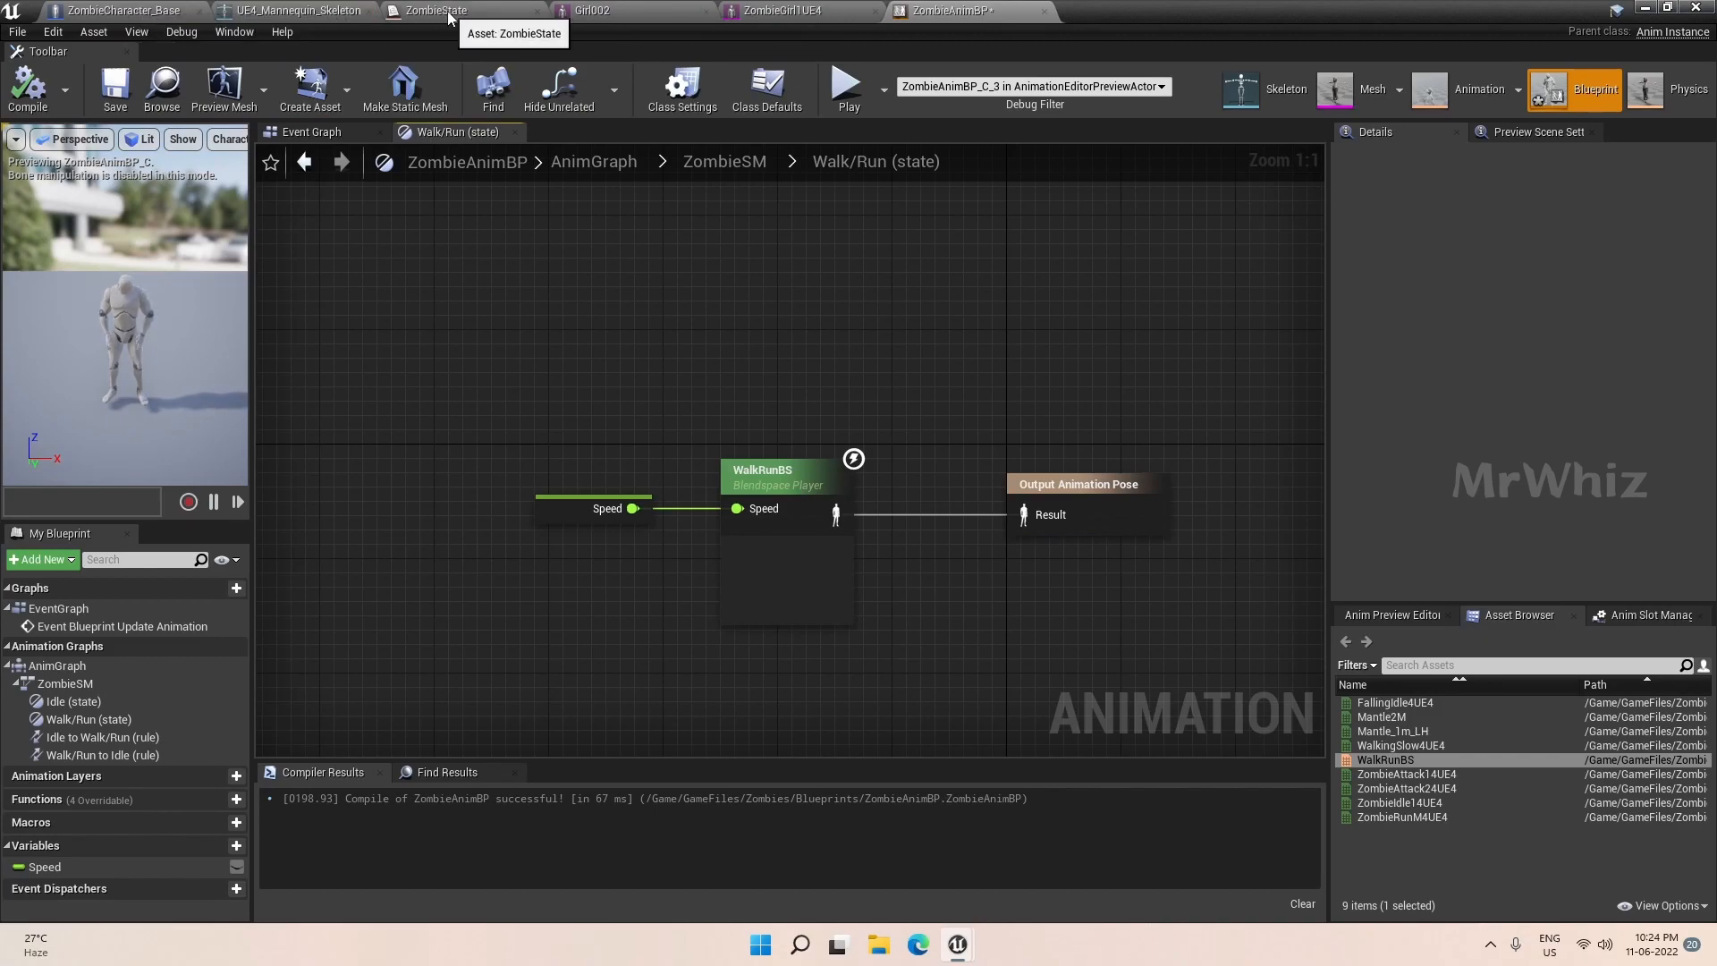
pyautogui.click(565, 515)
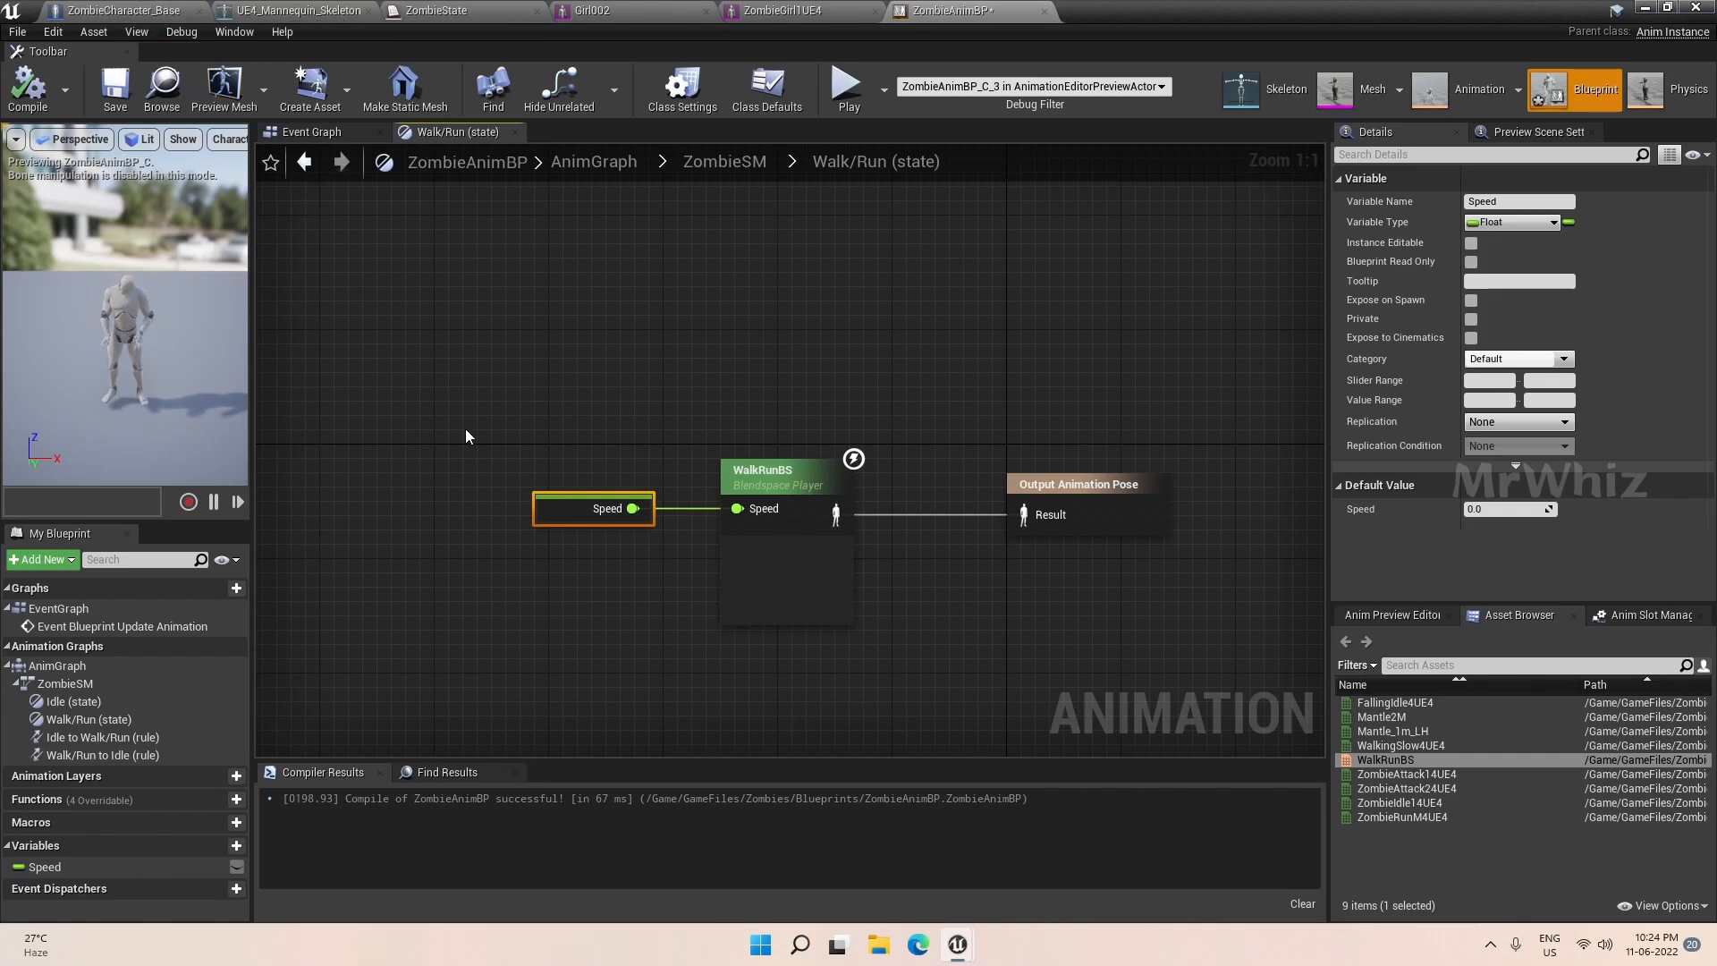
# In ZombieCharacter_Base, set the Mesh component's Anim Class to ZombieAnimBP, compile, and preview the character in the viewport.
pyautogui.click(148, 15)
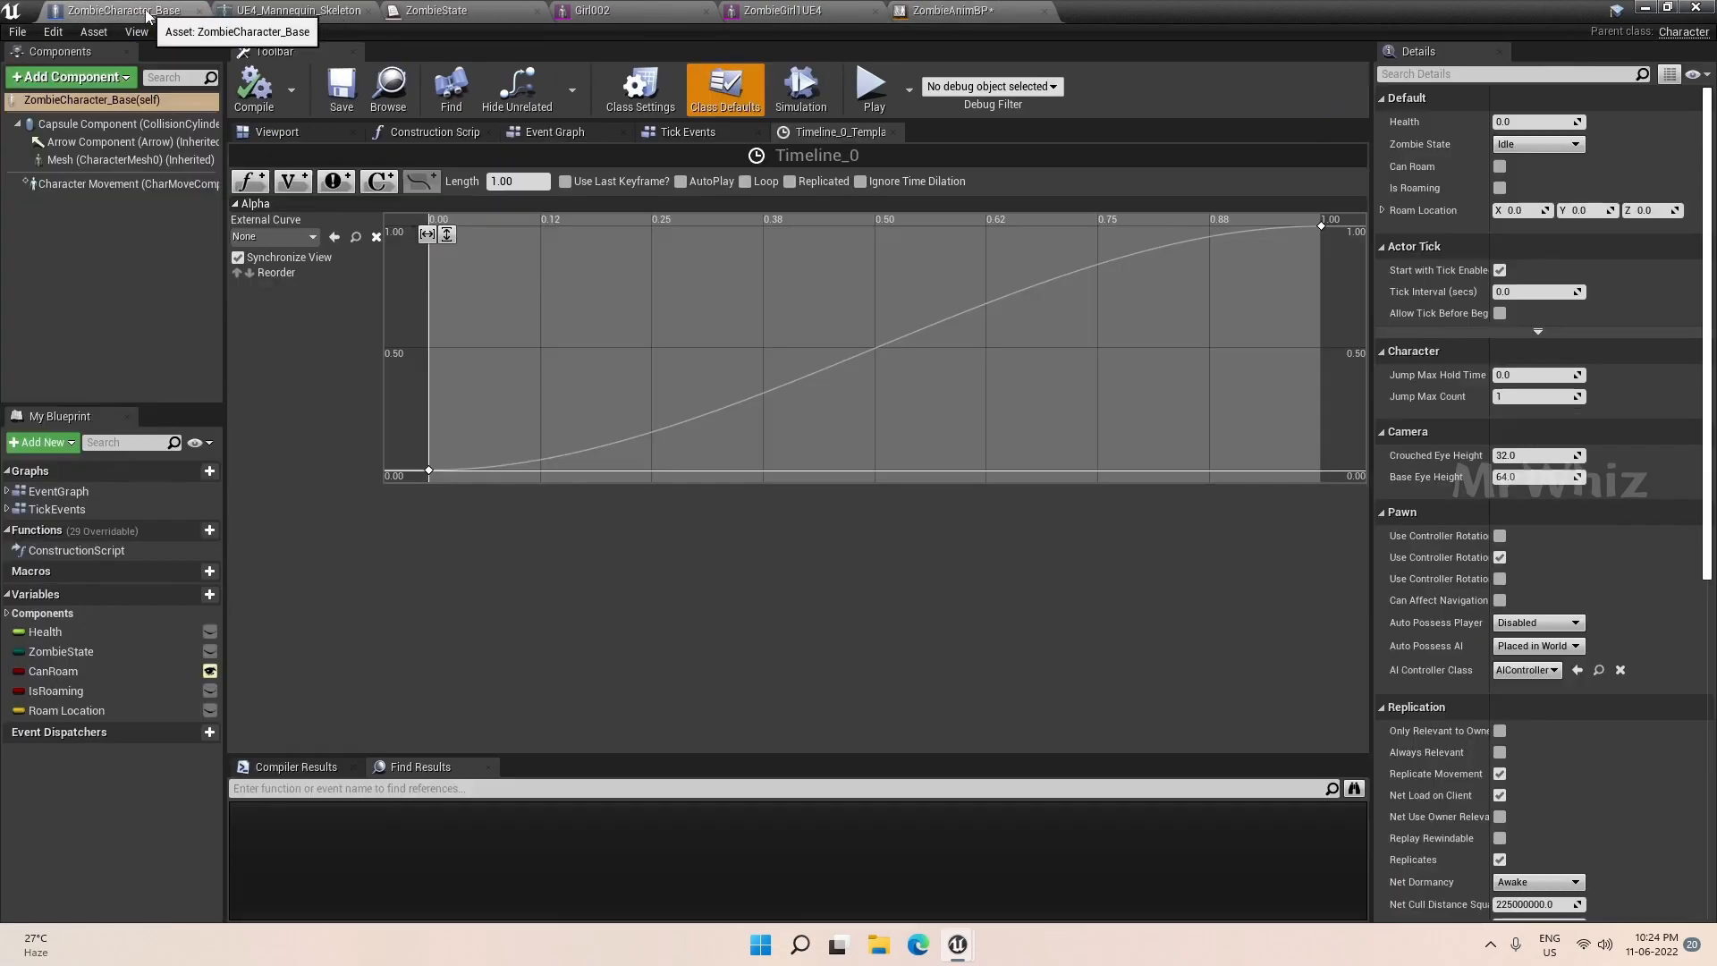
pyautogui.click(125, 159)
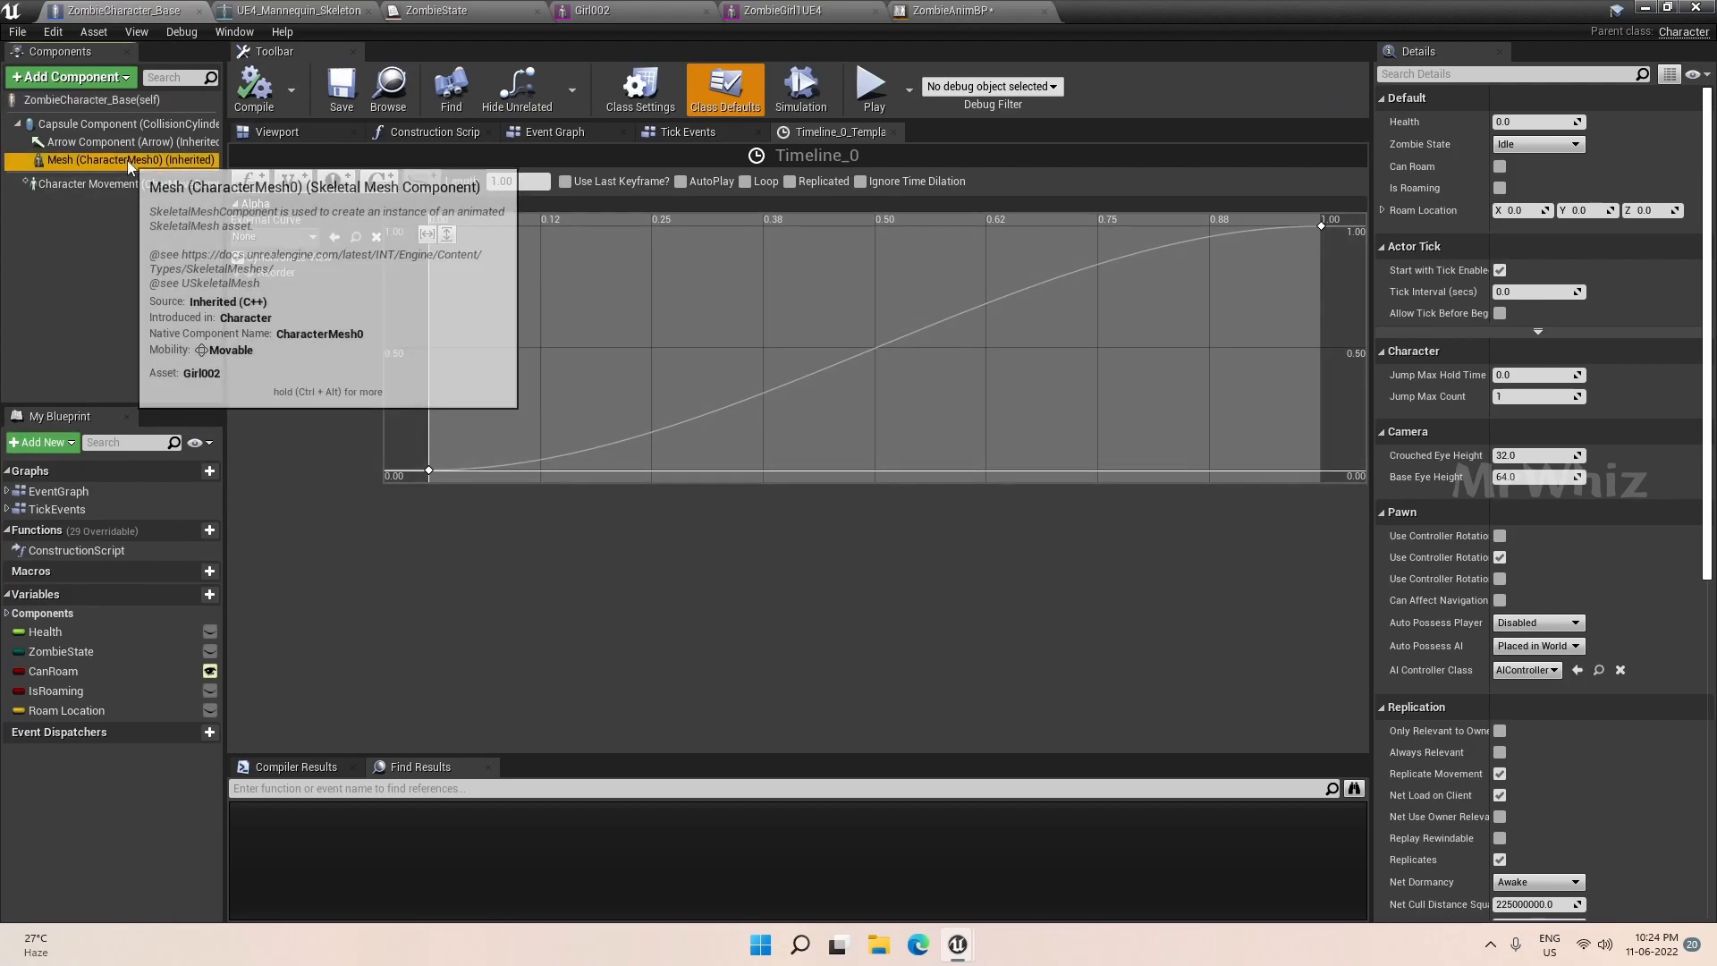
pyautogui.click(1554, 425)
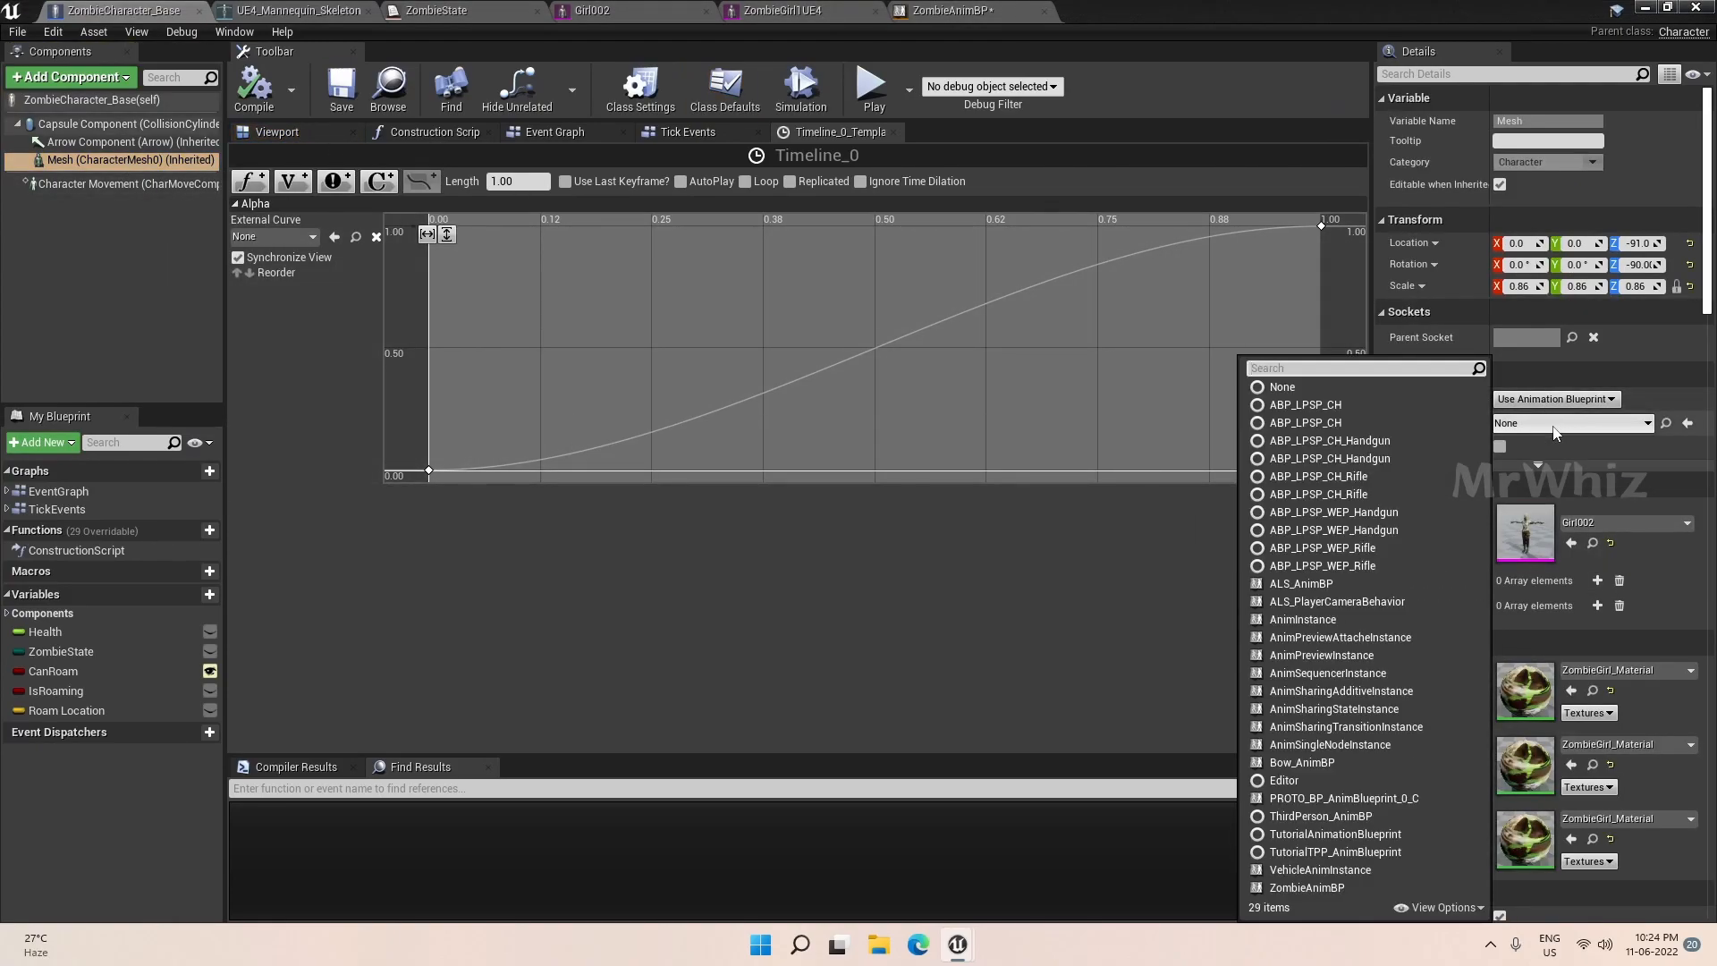
pyautogui.write('Zomb')
pyautogui.click(1530, 483)
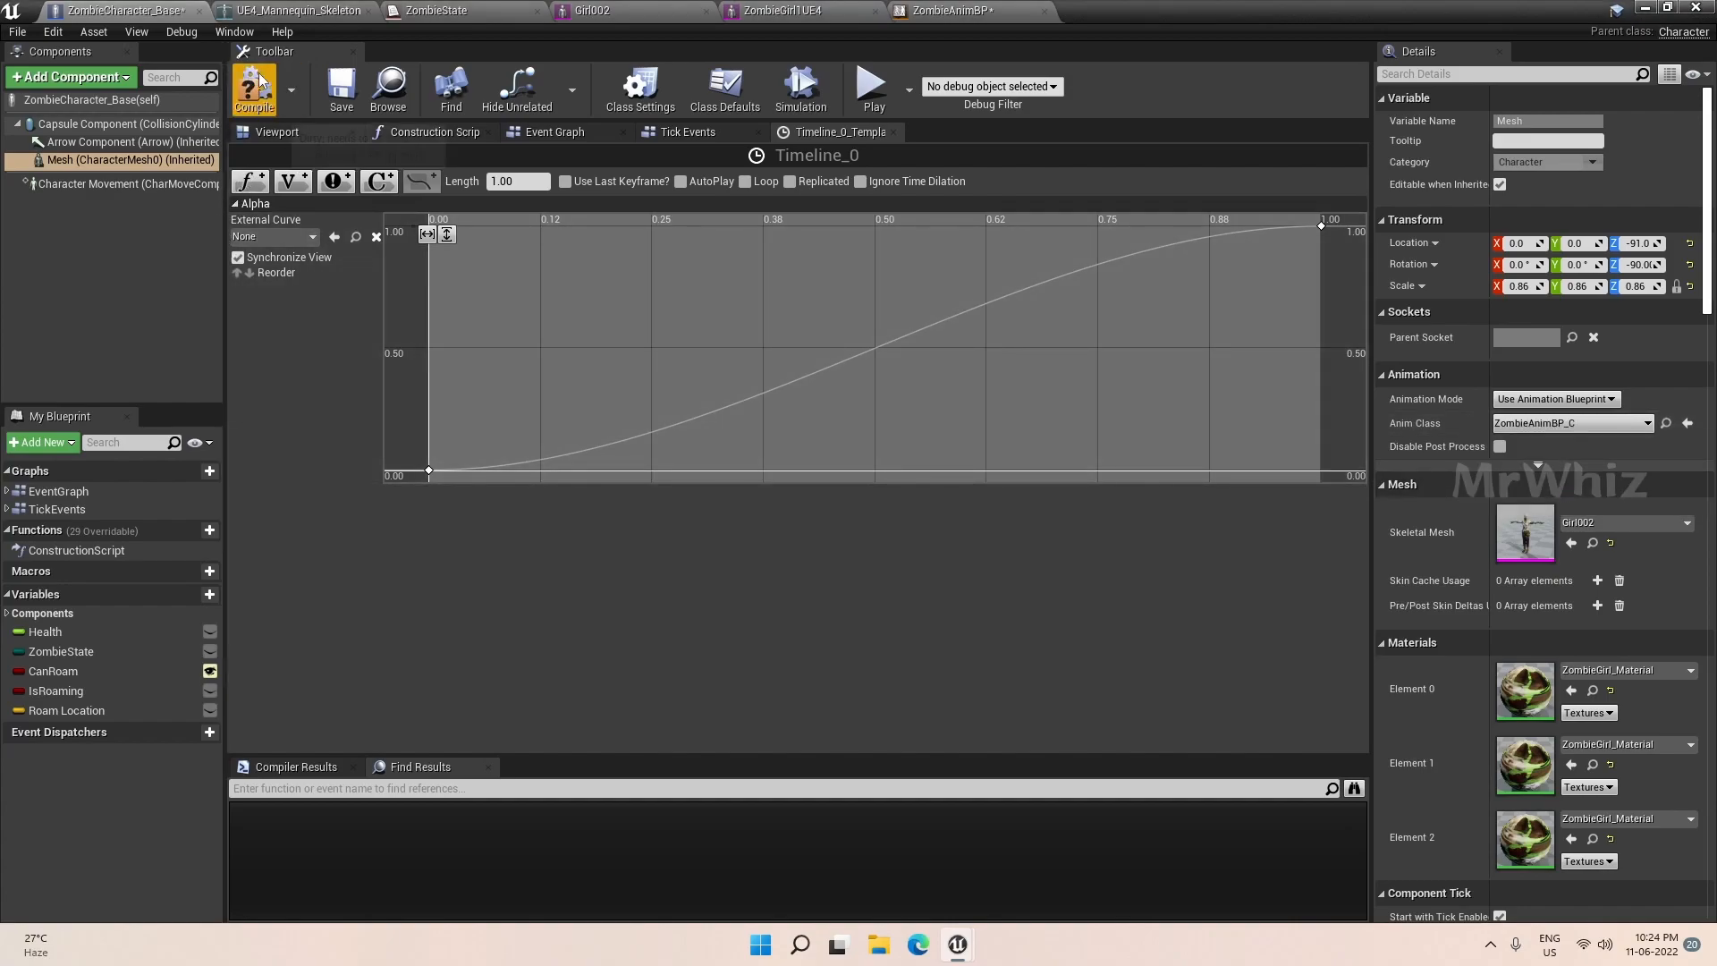
pyautogui.click(257, 84)
pyautogui.click(324, 129)
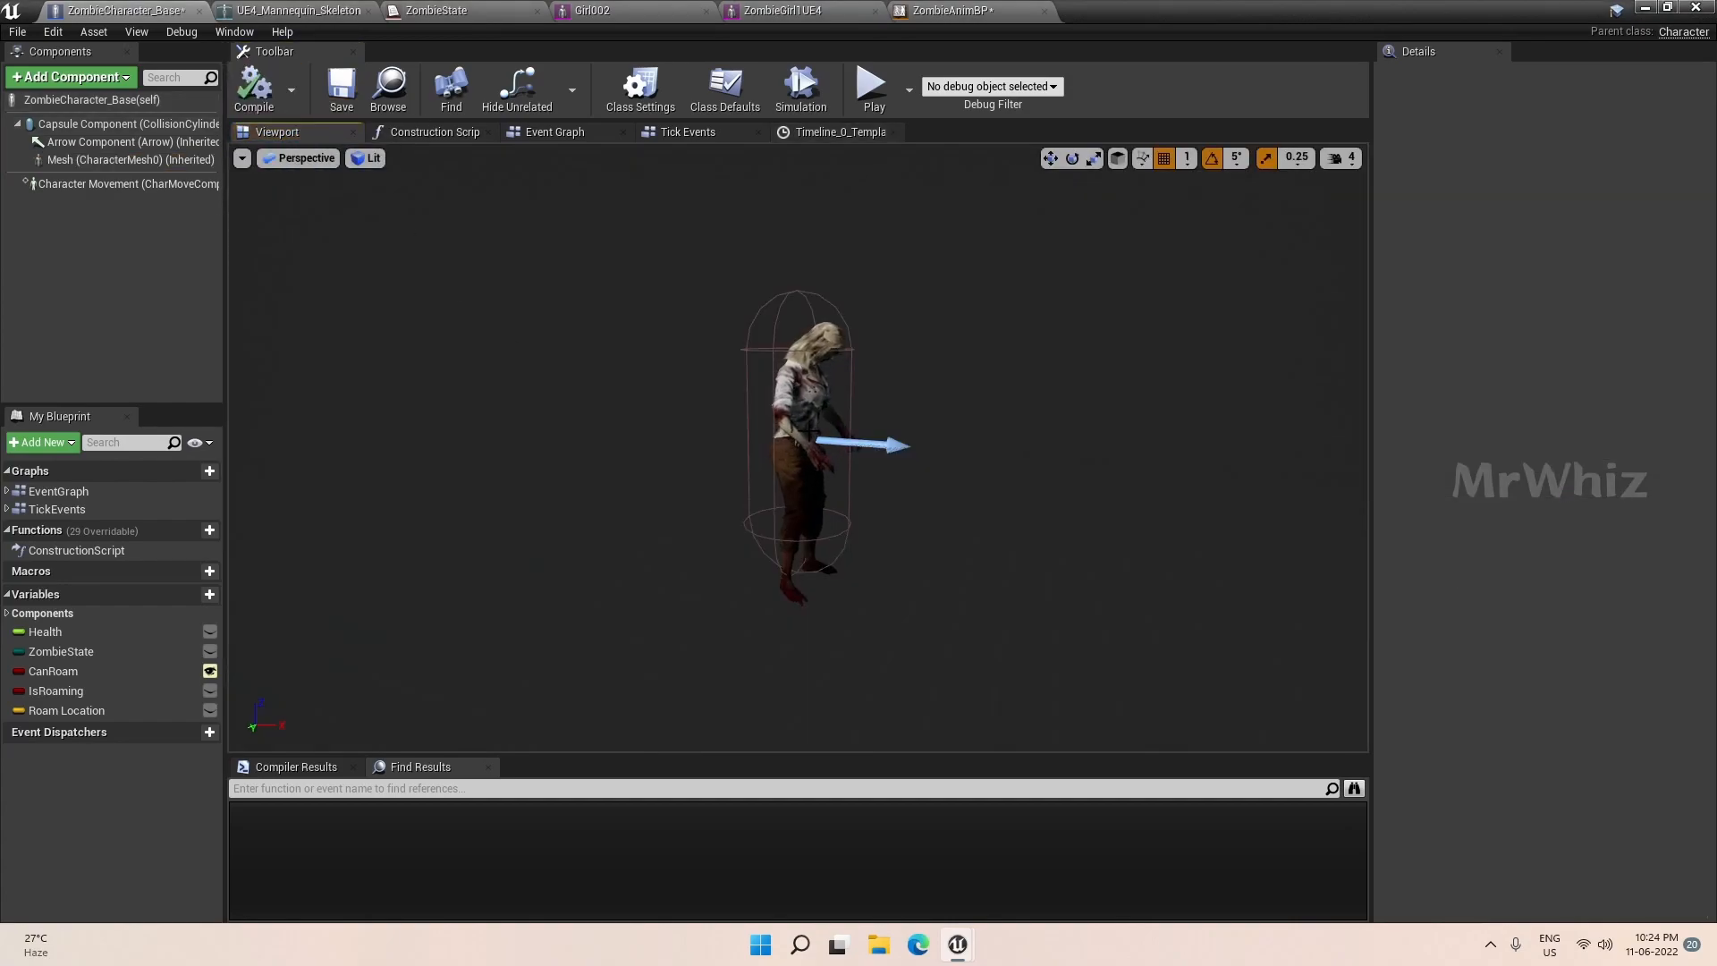
# Open the event graph of ZombieAnimBP and add an Event Blueprint Initialize Animation node above the existing update event.
pyautogui.click(974, 18)
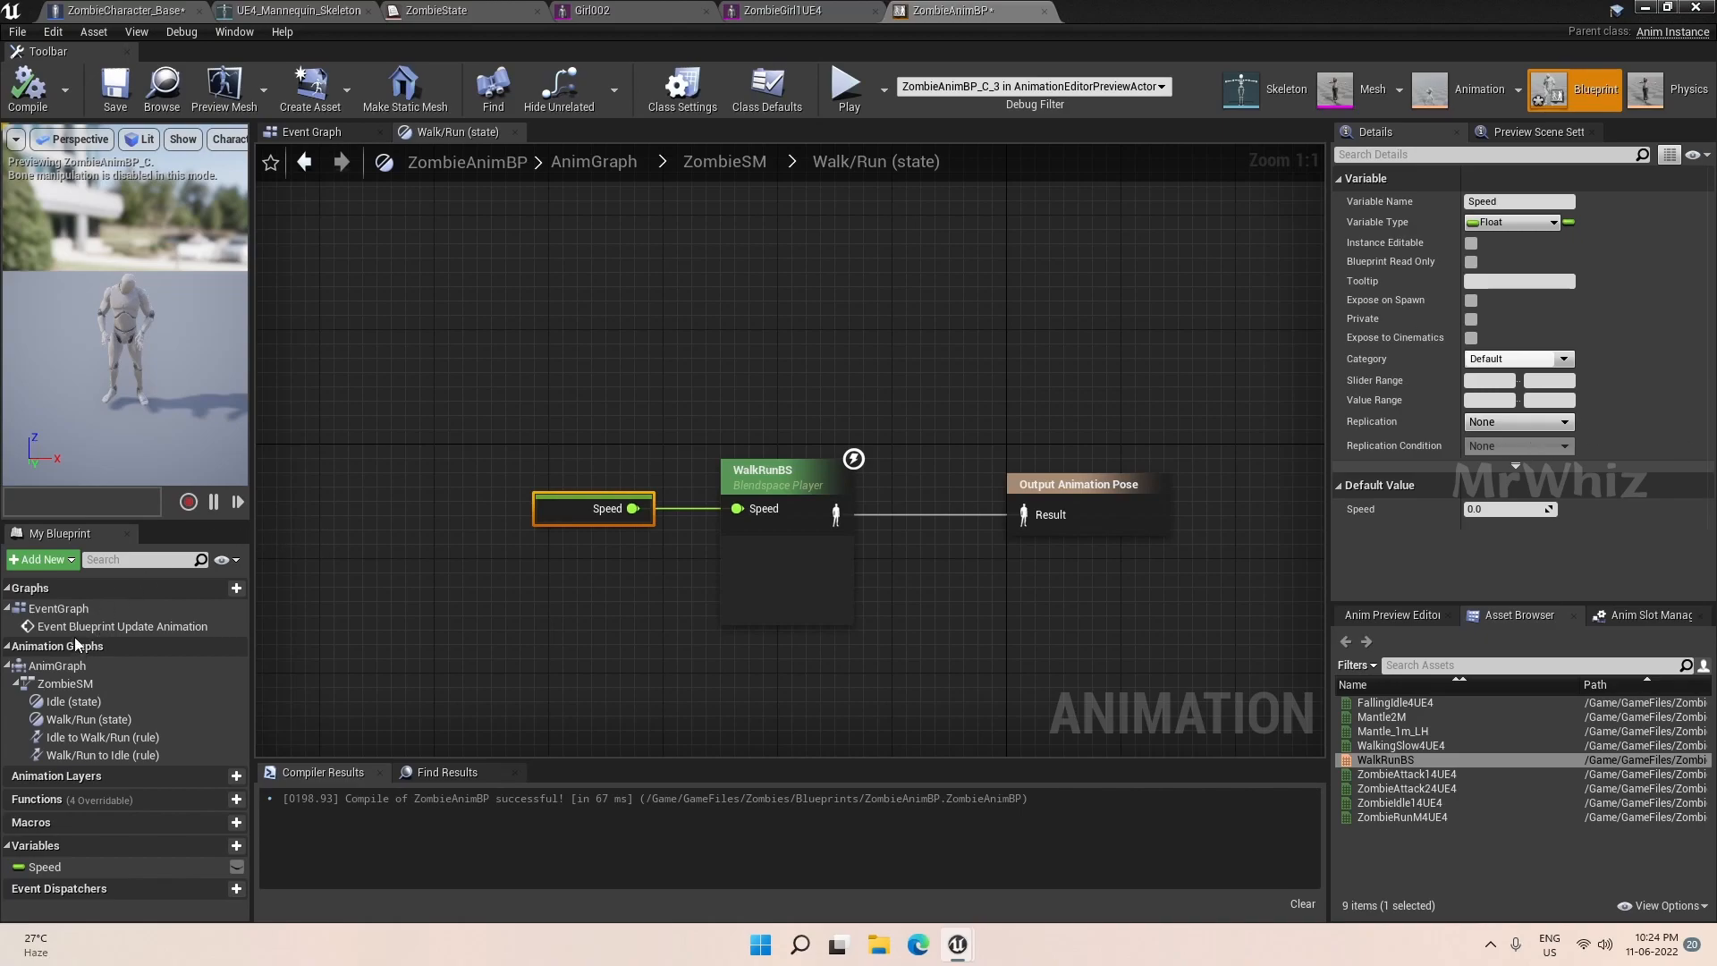
pyautogui.doubleClick(54, 609)
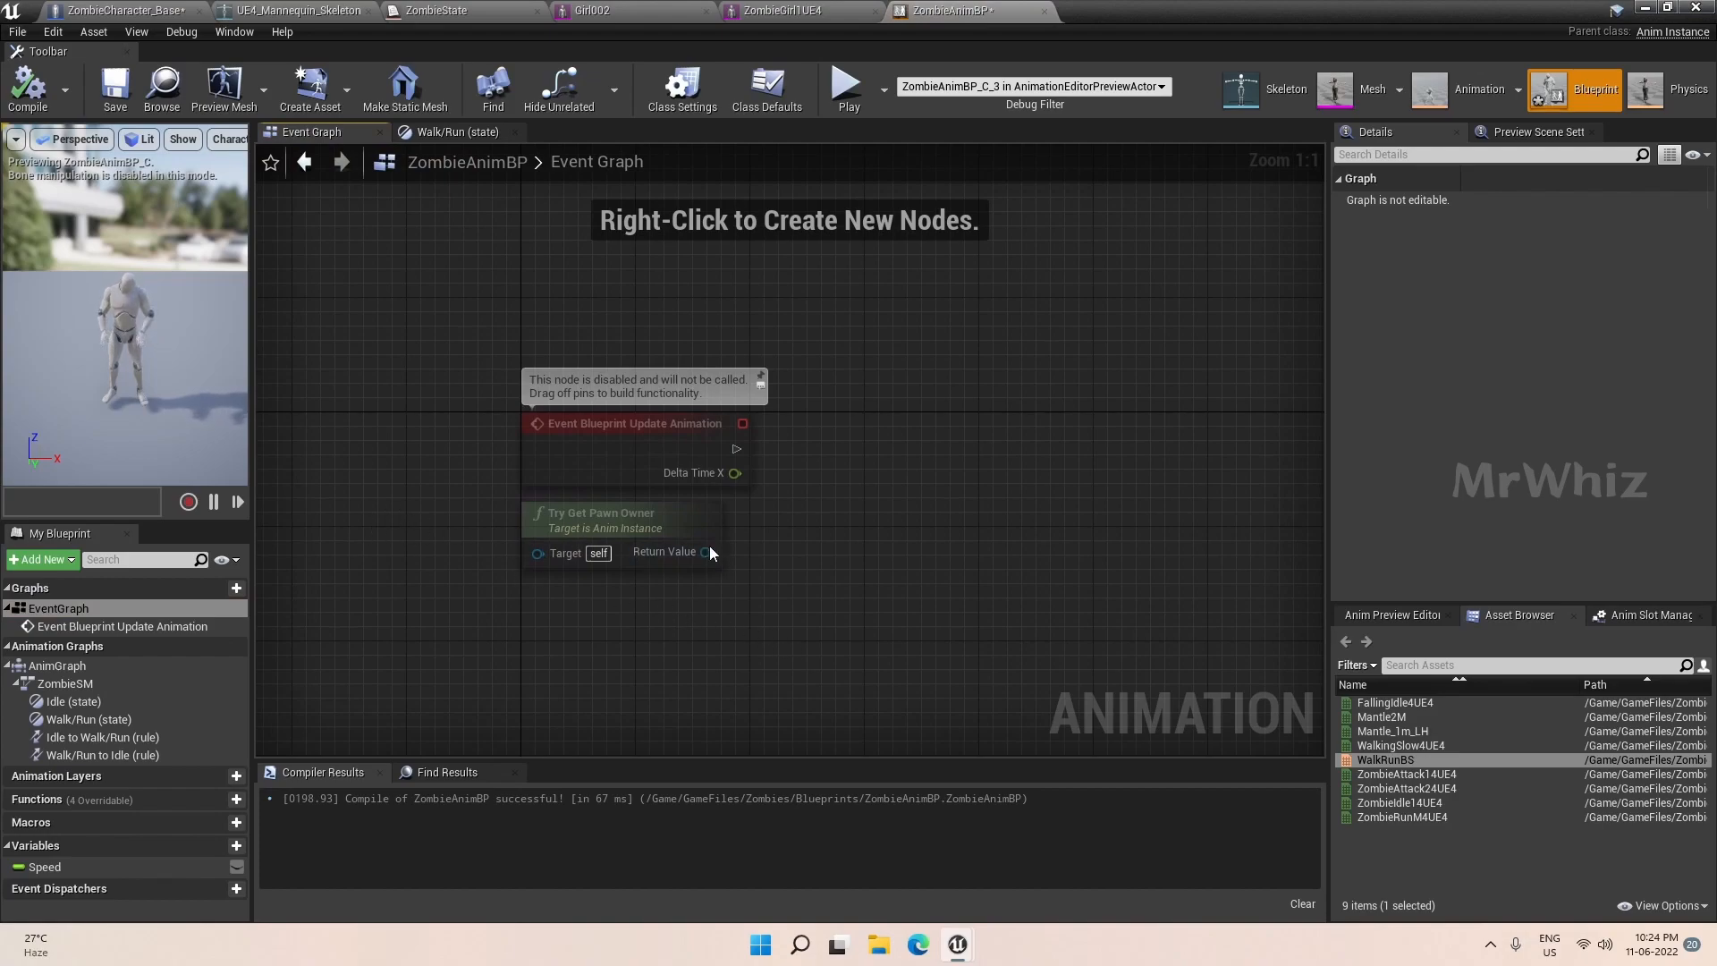
pyautogui.moveTo(901, 478); pyautogui.dragTo(846, 657, button='right')
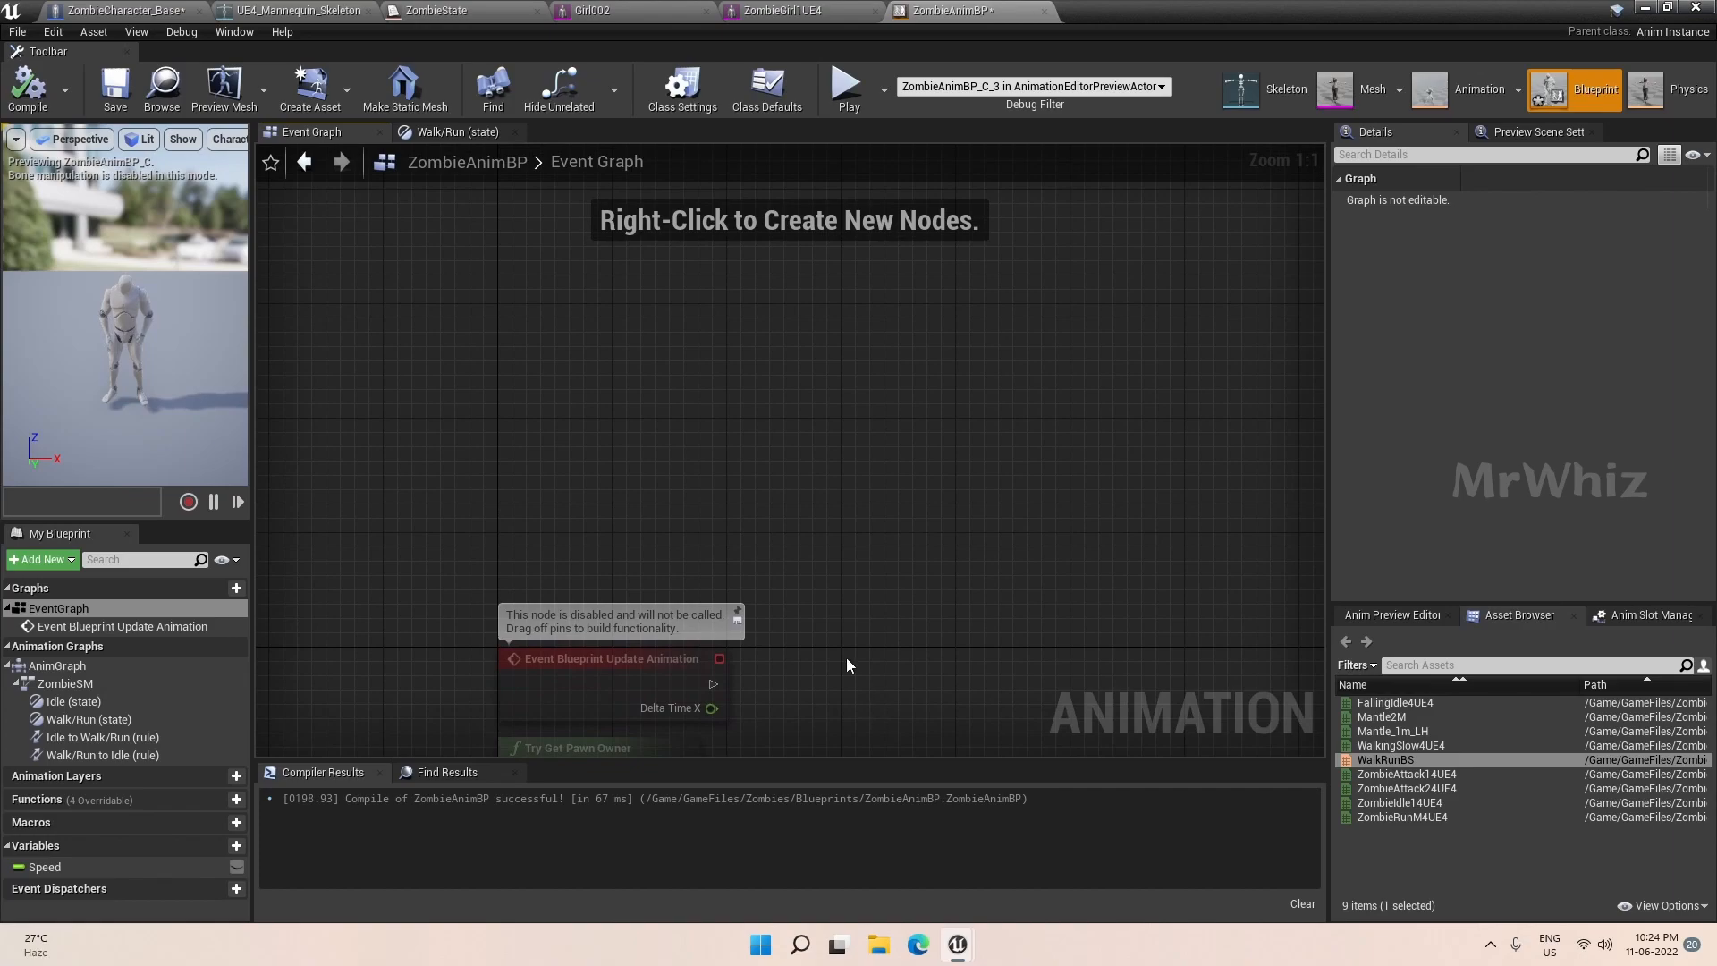
pyautogui.rightClick(499, 331)
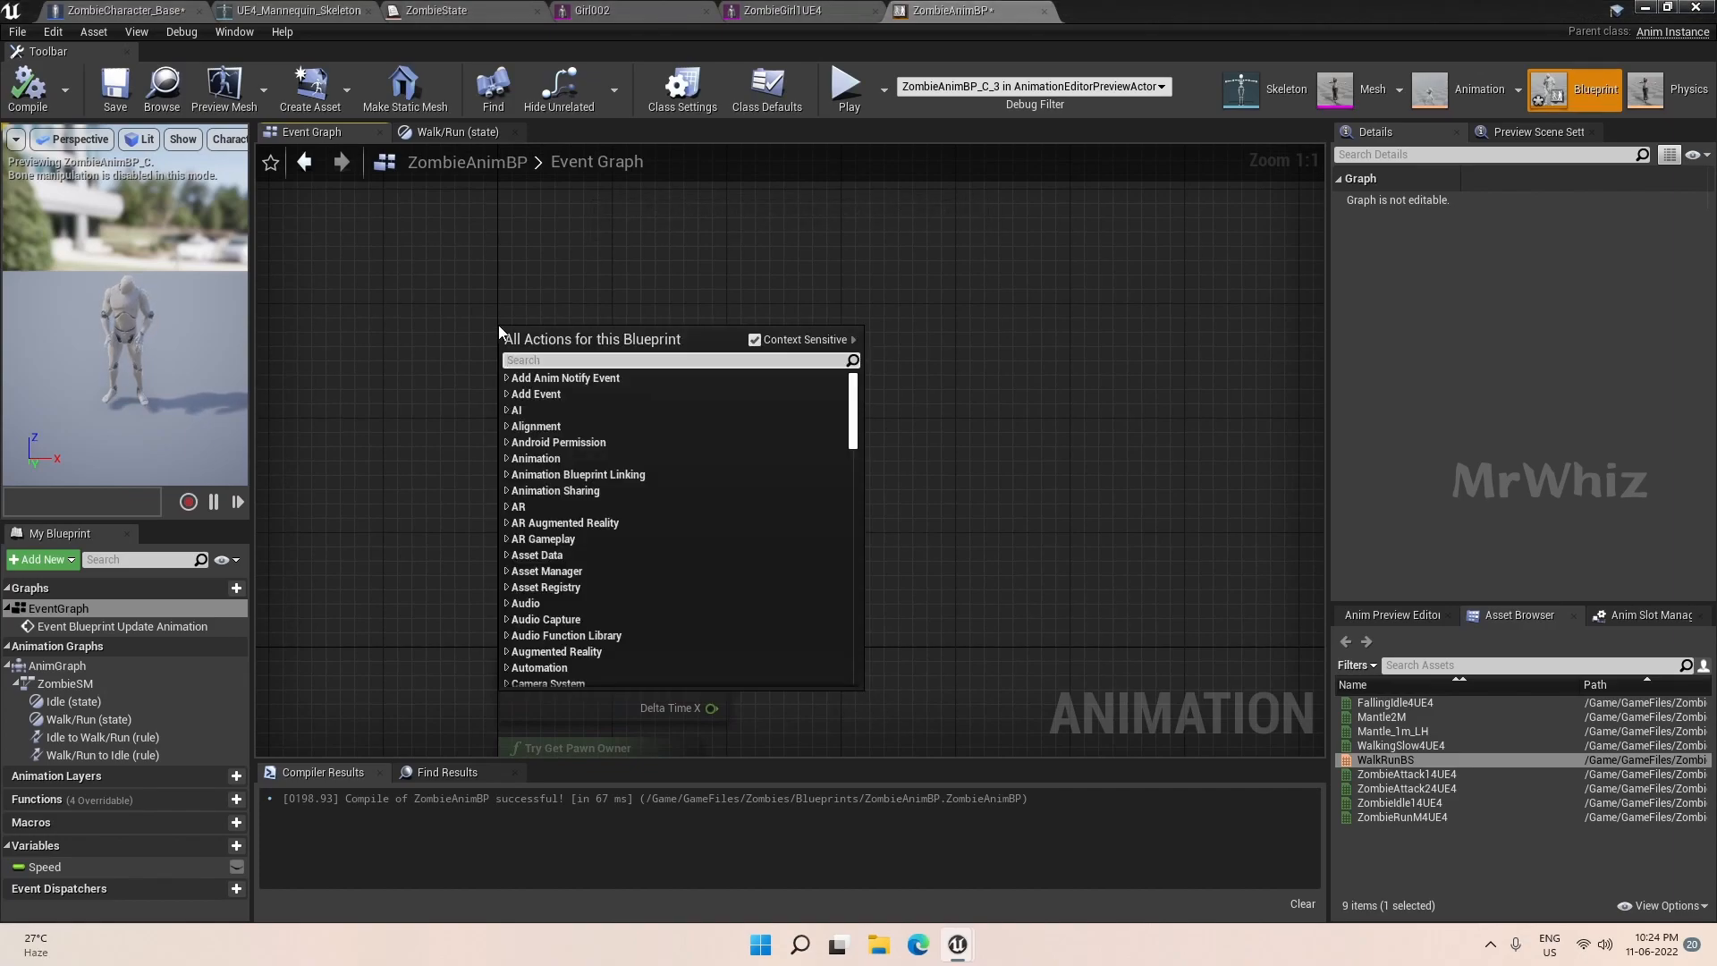
pyautogui.write('initia')
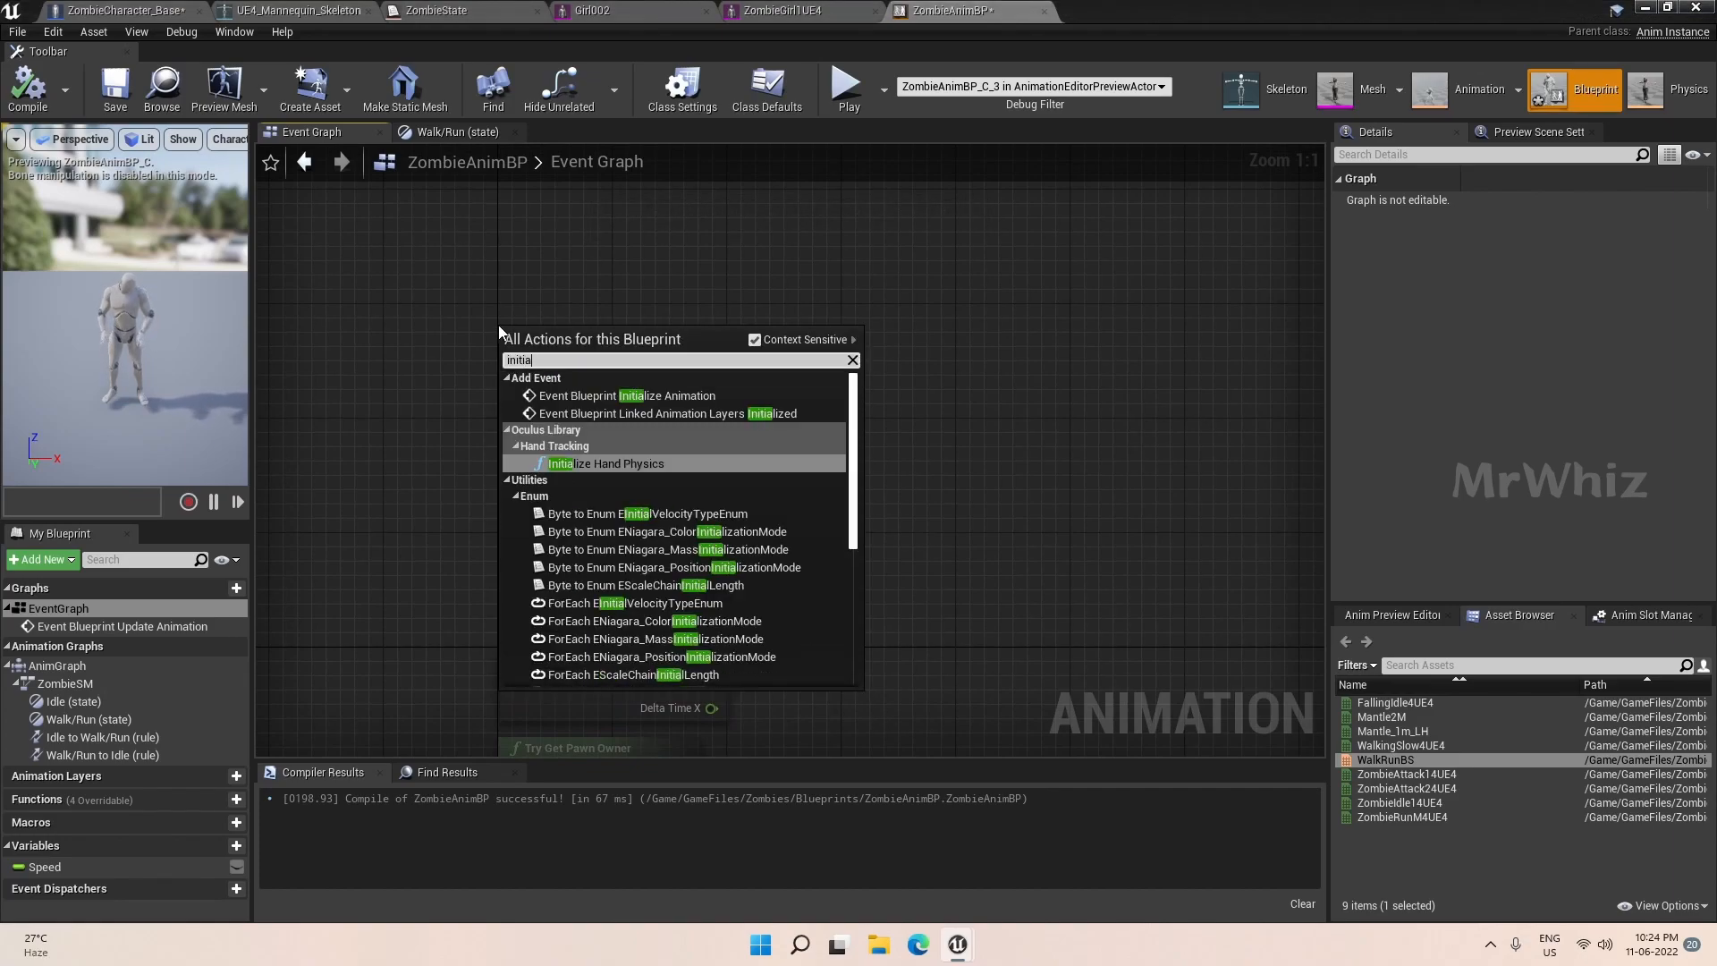
pyautogui.write('l')
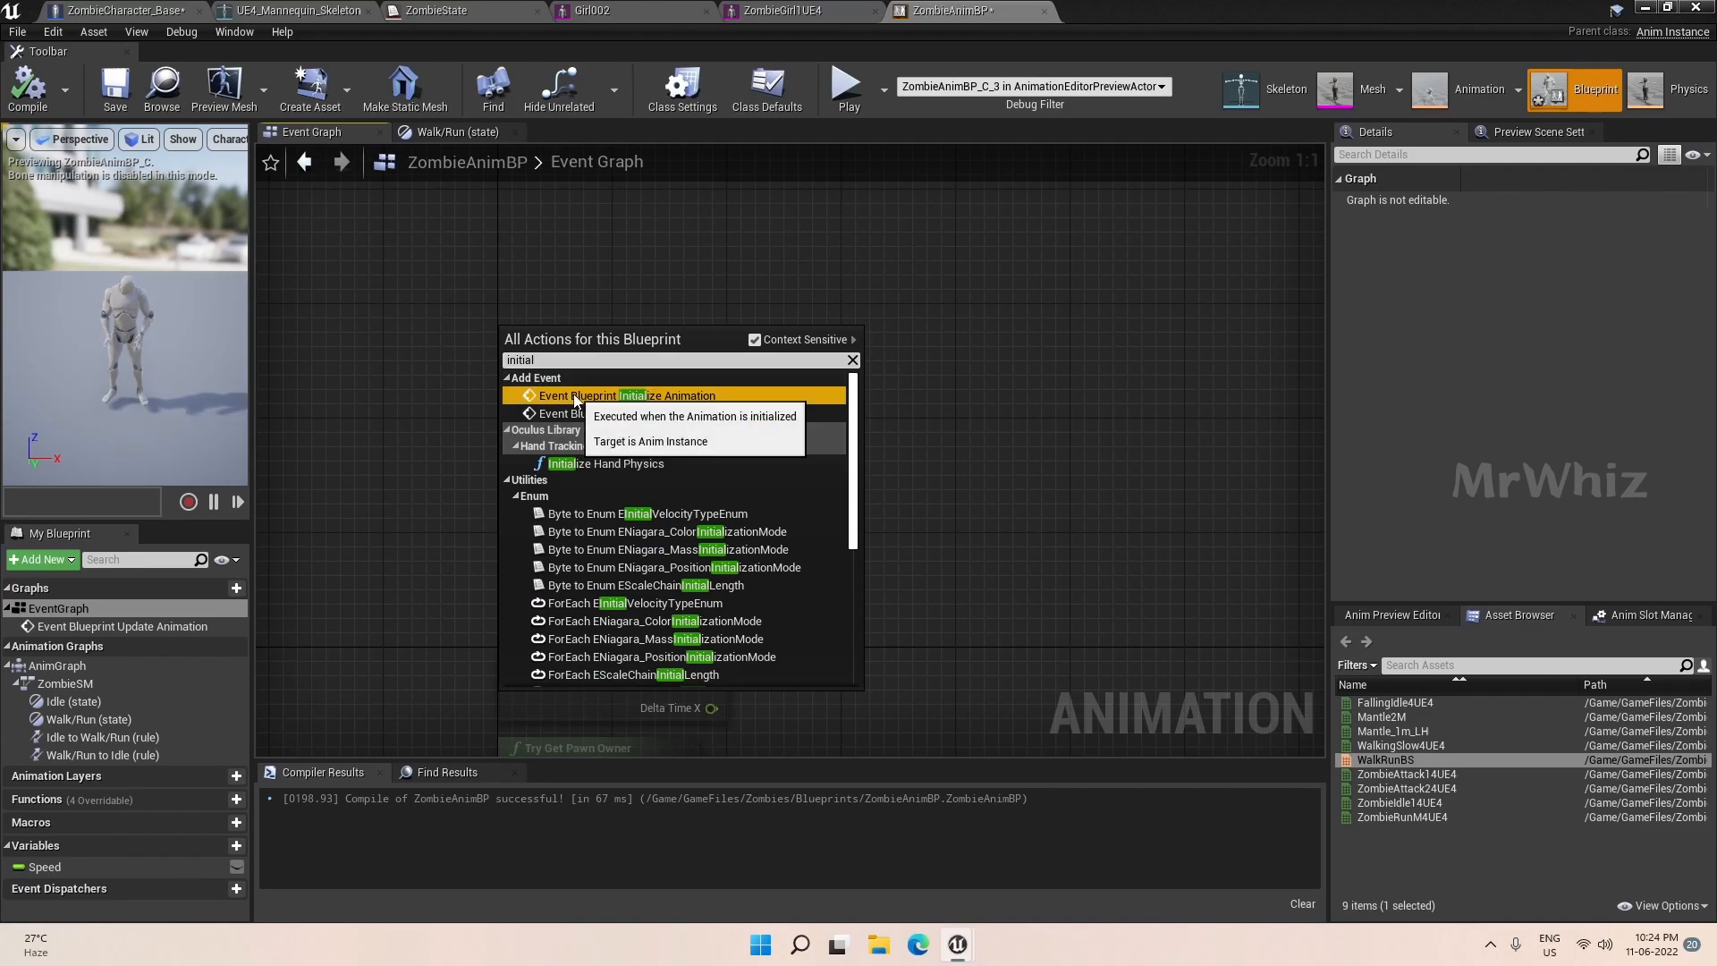
pyautogui.click(644, 395)
# Add a Try Get Pawn Owner node below the Event Blueprint Initialize Animation node.
pyautogui.rightClick(510, 417)
pyautogui.write('get pawn')
pyautogui.press('Up')
pyautogui.press('Return')
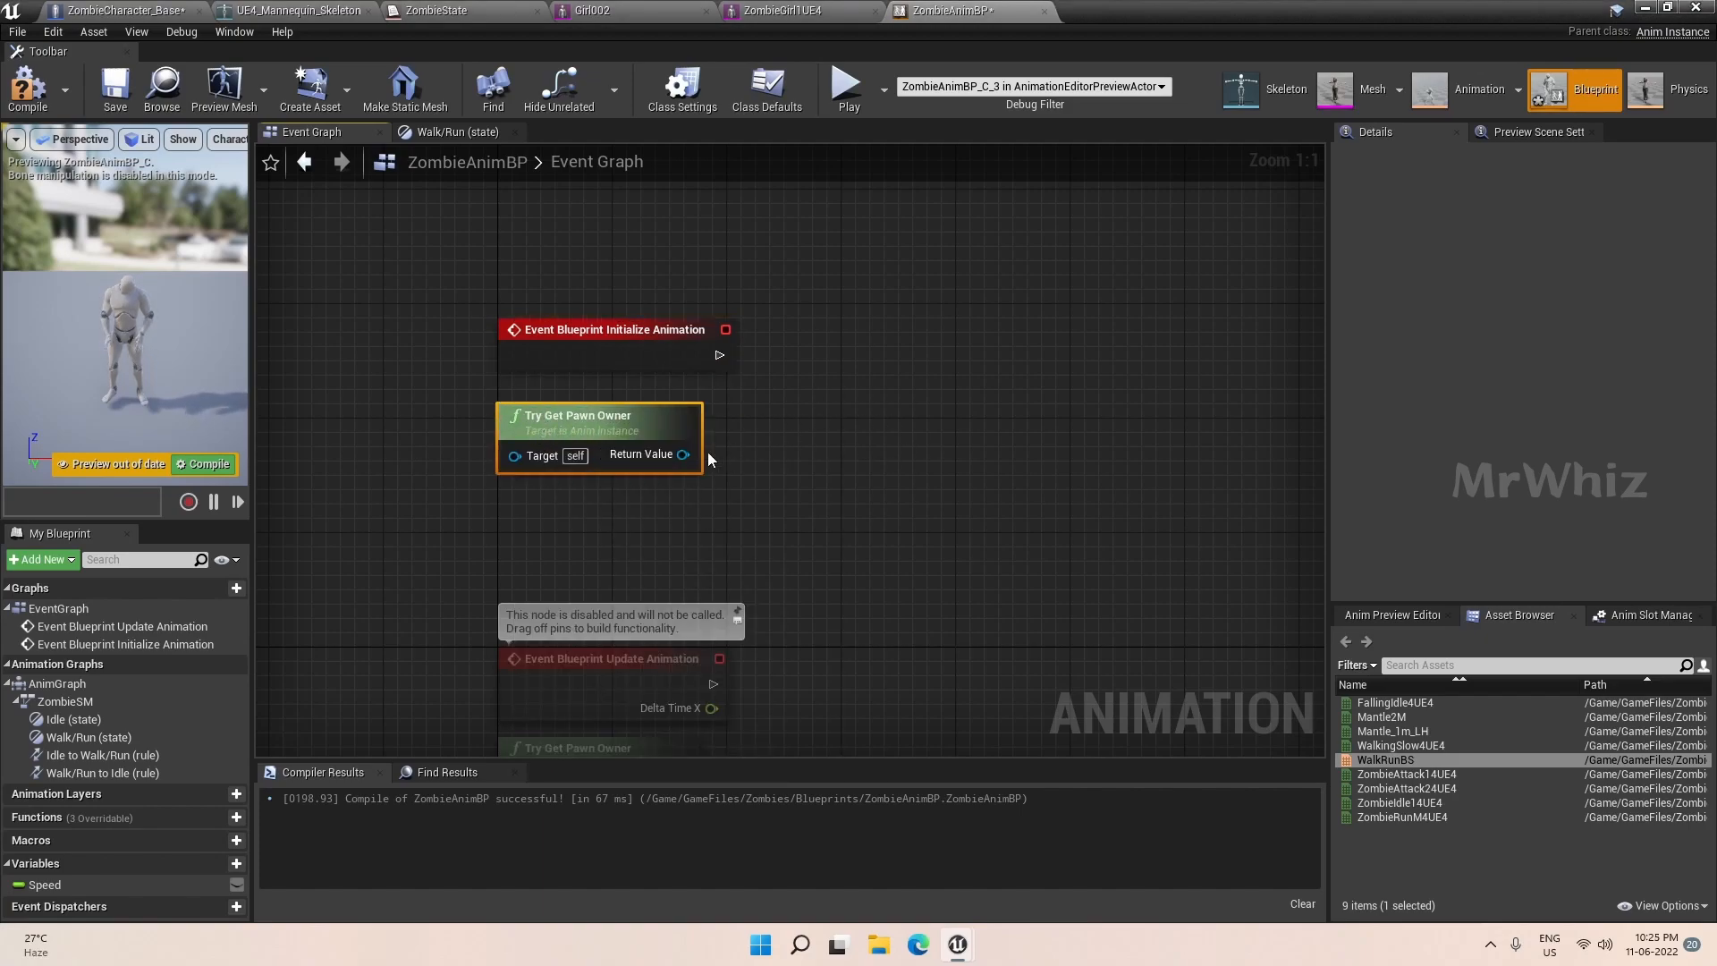
pyautogui.moveTo(682, 454); pyautogui.dragTo(800, 410)
pyautogui.write('is vali')
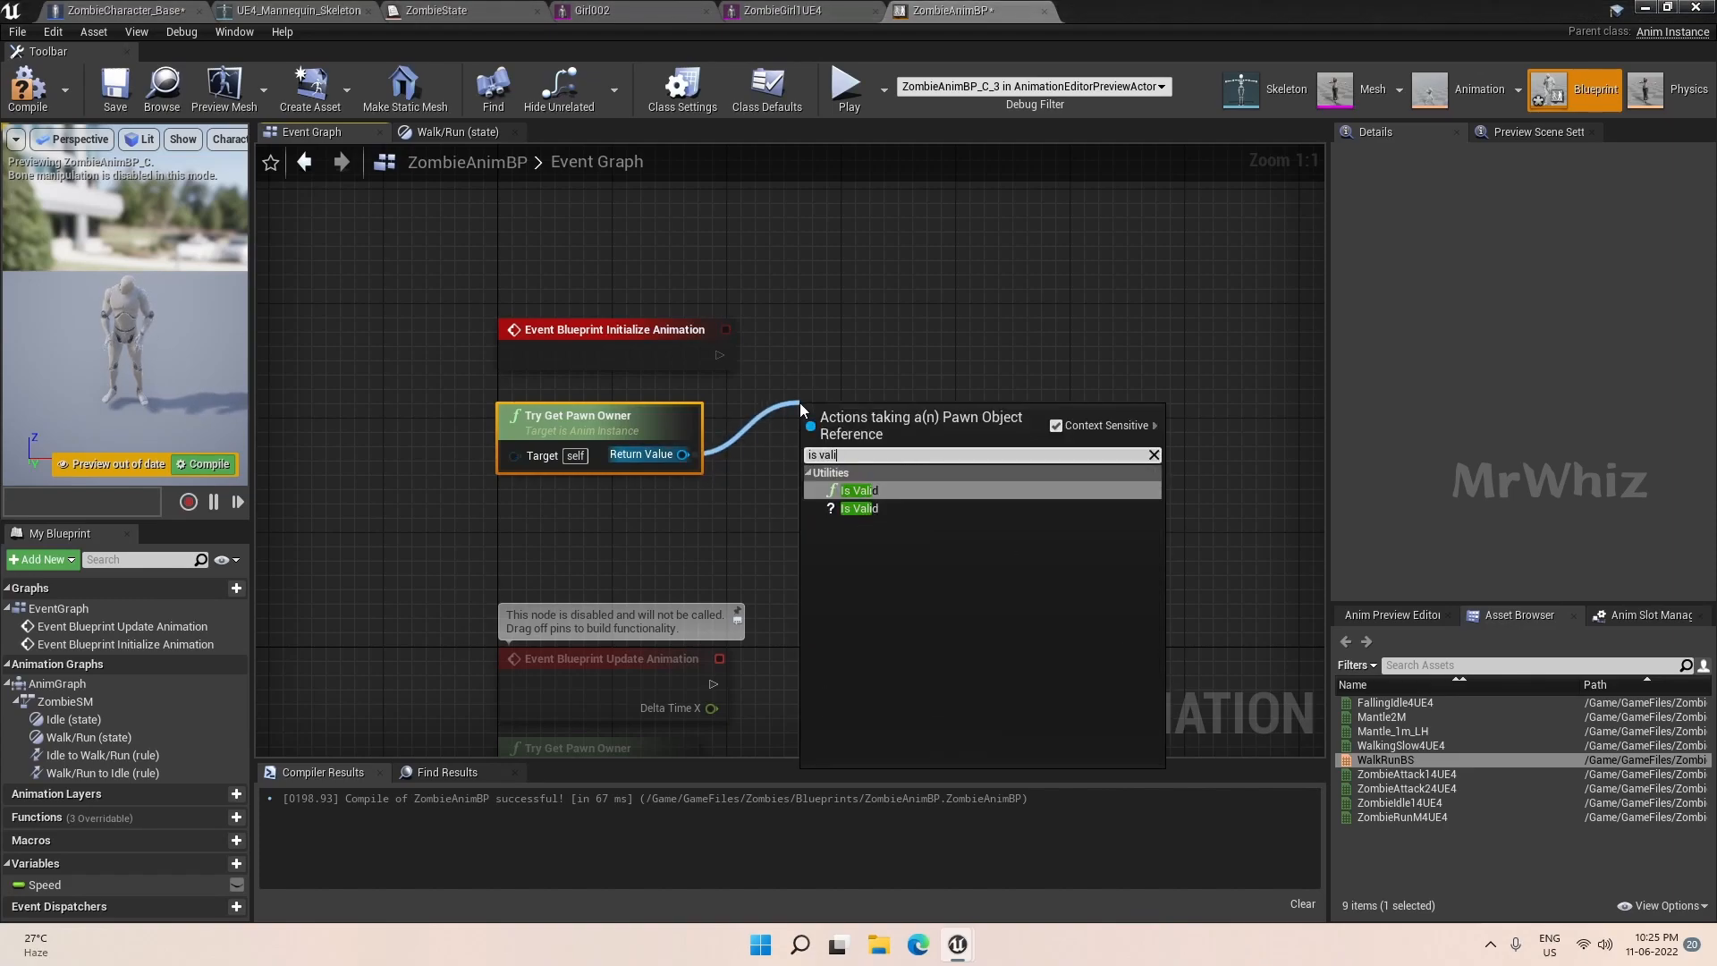
pyautogui.press('Return')
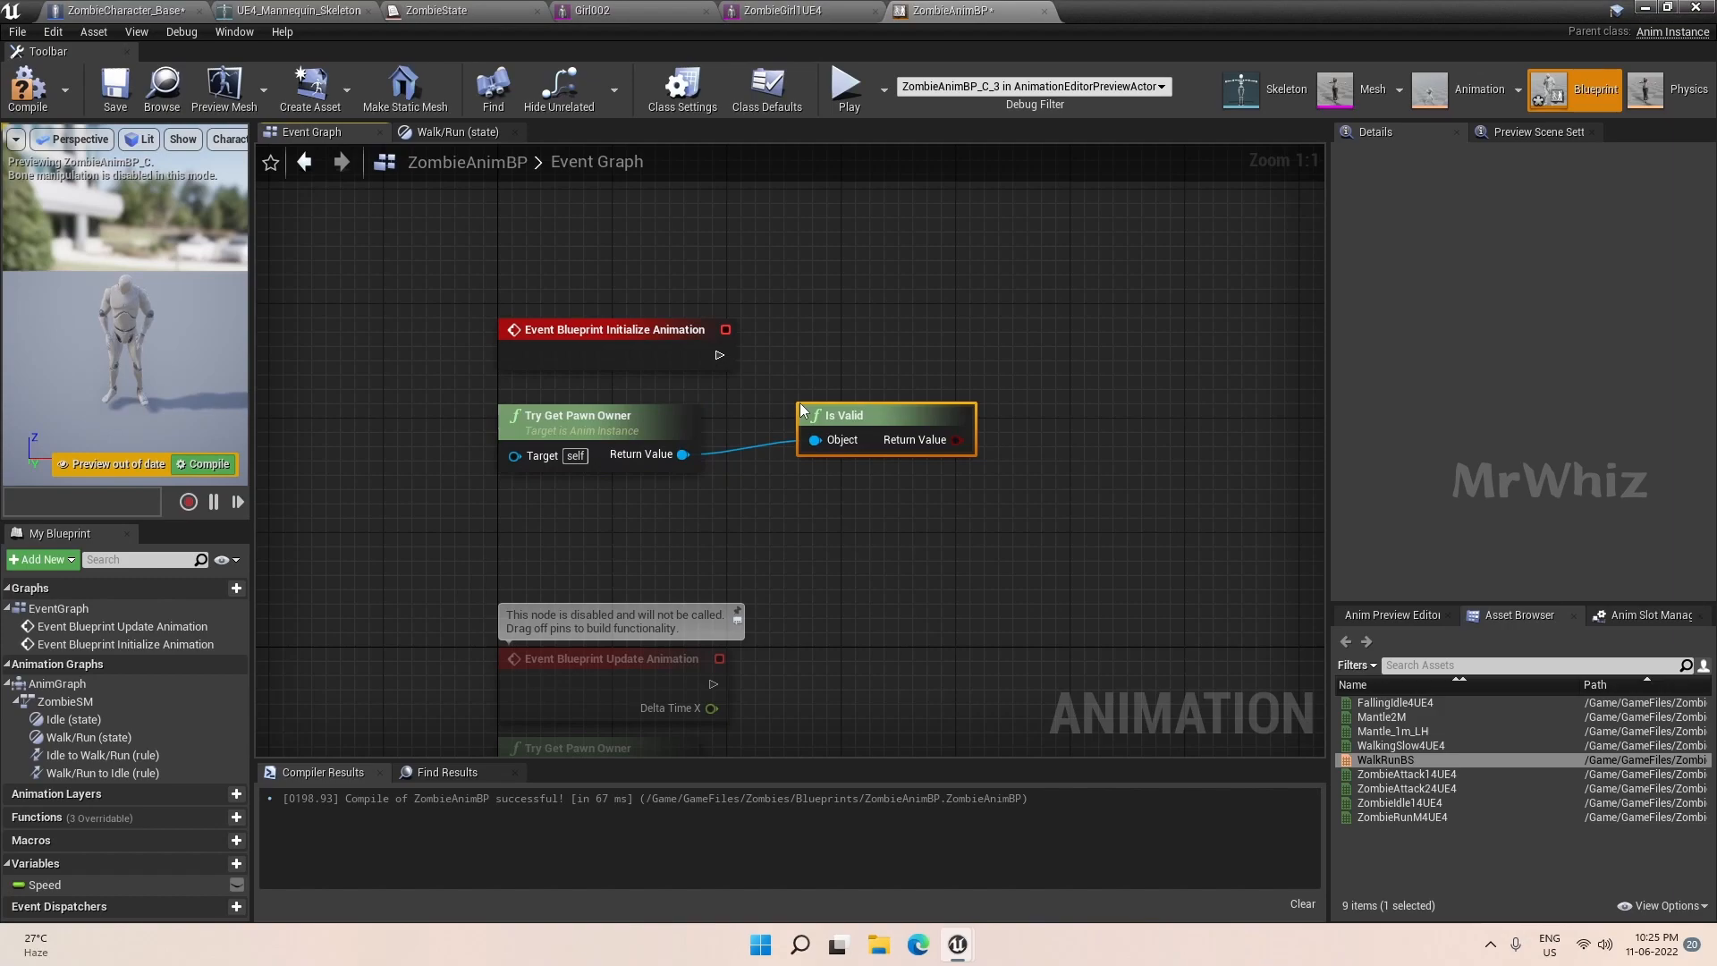
pyautogui.hotkey('ctrl', 'z')
# Add the Is Valid check with execution pins for the pawn owner's Return Value and run it from the Initialize Animation event.
pyautogui.moveTo(683, 454); pyautogui.dragTo(792, 369)
pyautogui.write('is valid')
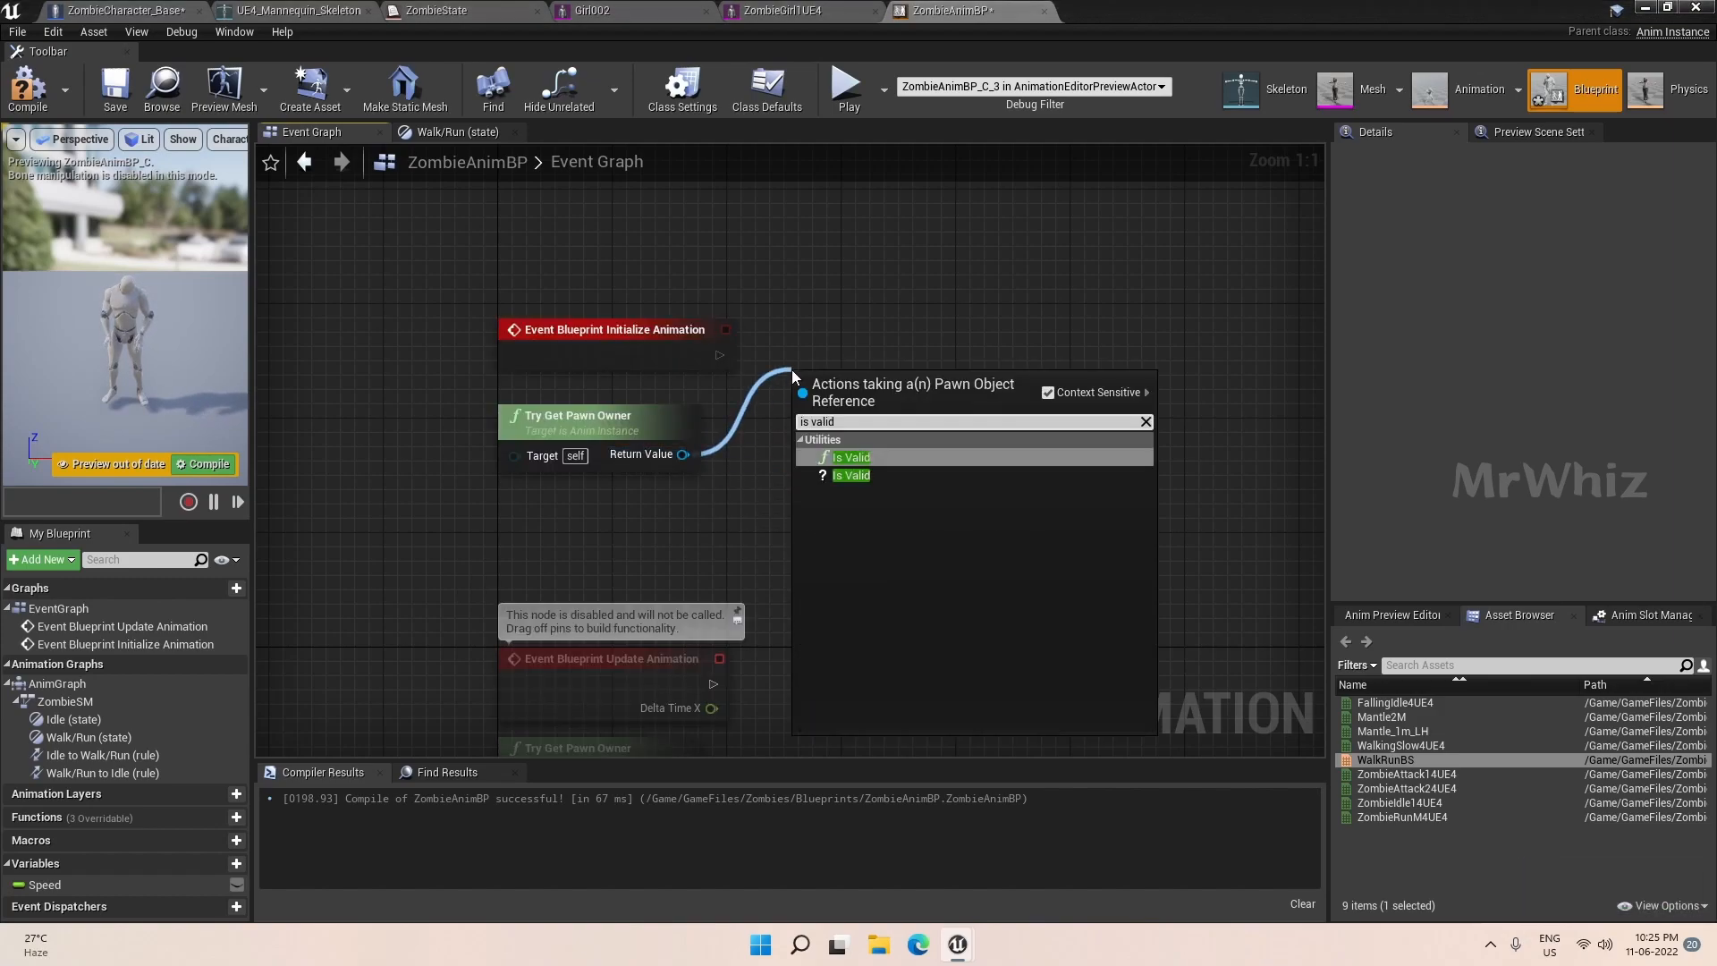
pyautogui.press('Down')
pyautogui.press('Return')
pyautogui.moveTo(833, 394); pyautogui.dragTo(878, 325)
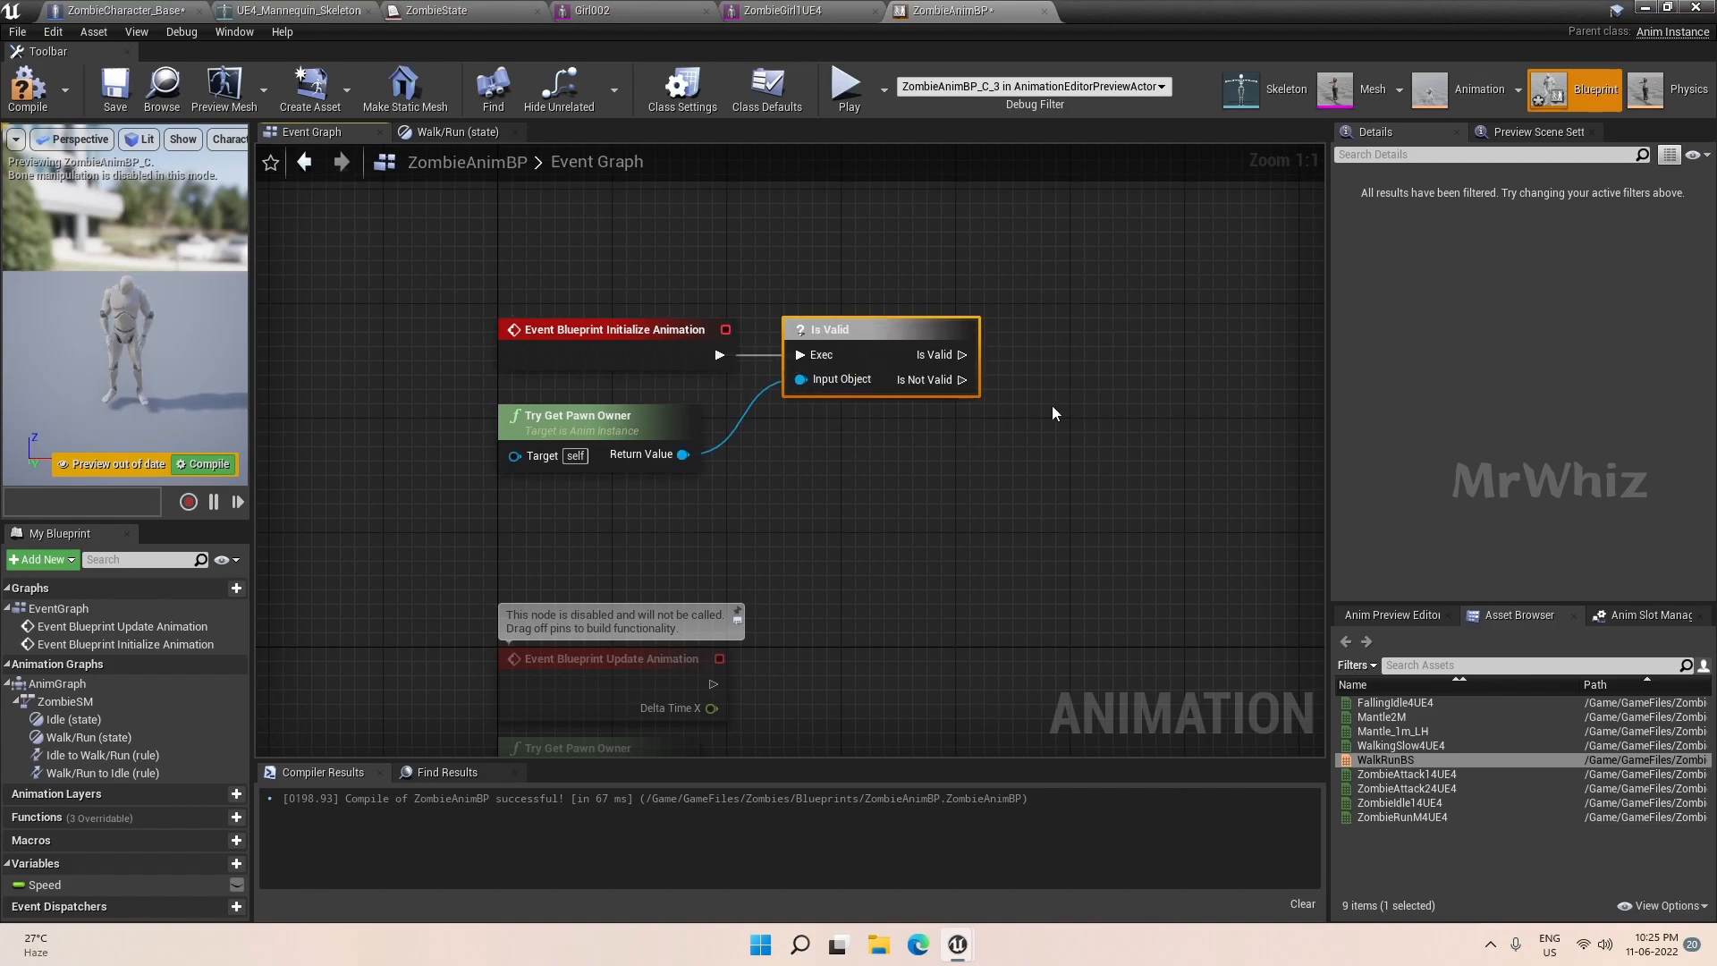
# Add a Cast To ZombieCharacter_Base node driven by the Is Valid output and align it with the execution row.
pyautogui.moveTo(963, 354); pyautogui.dragTo(1113, 354)
pyautogui.write('cast to zombi')
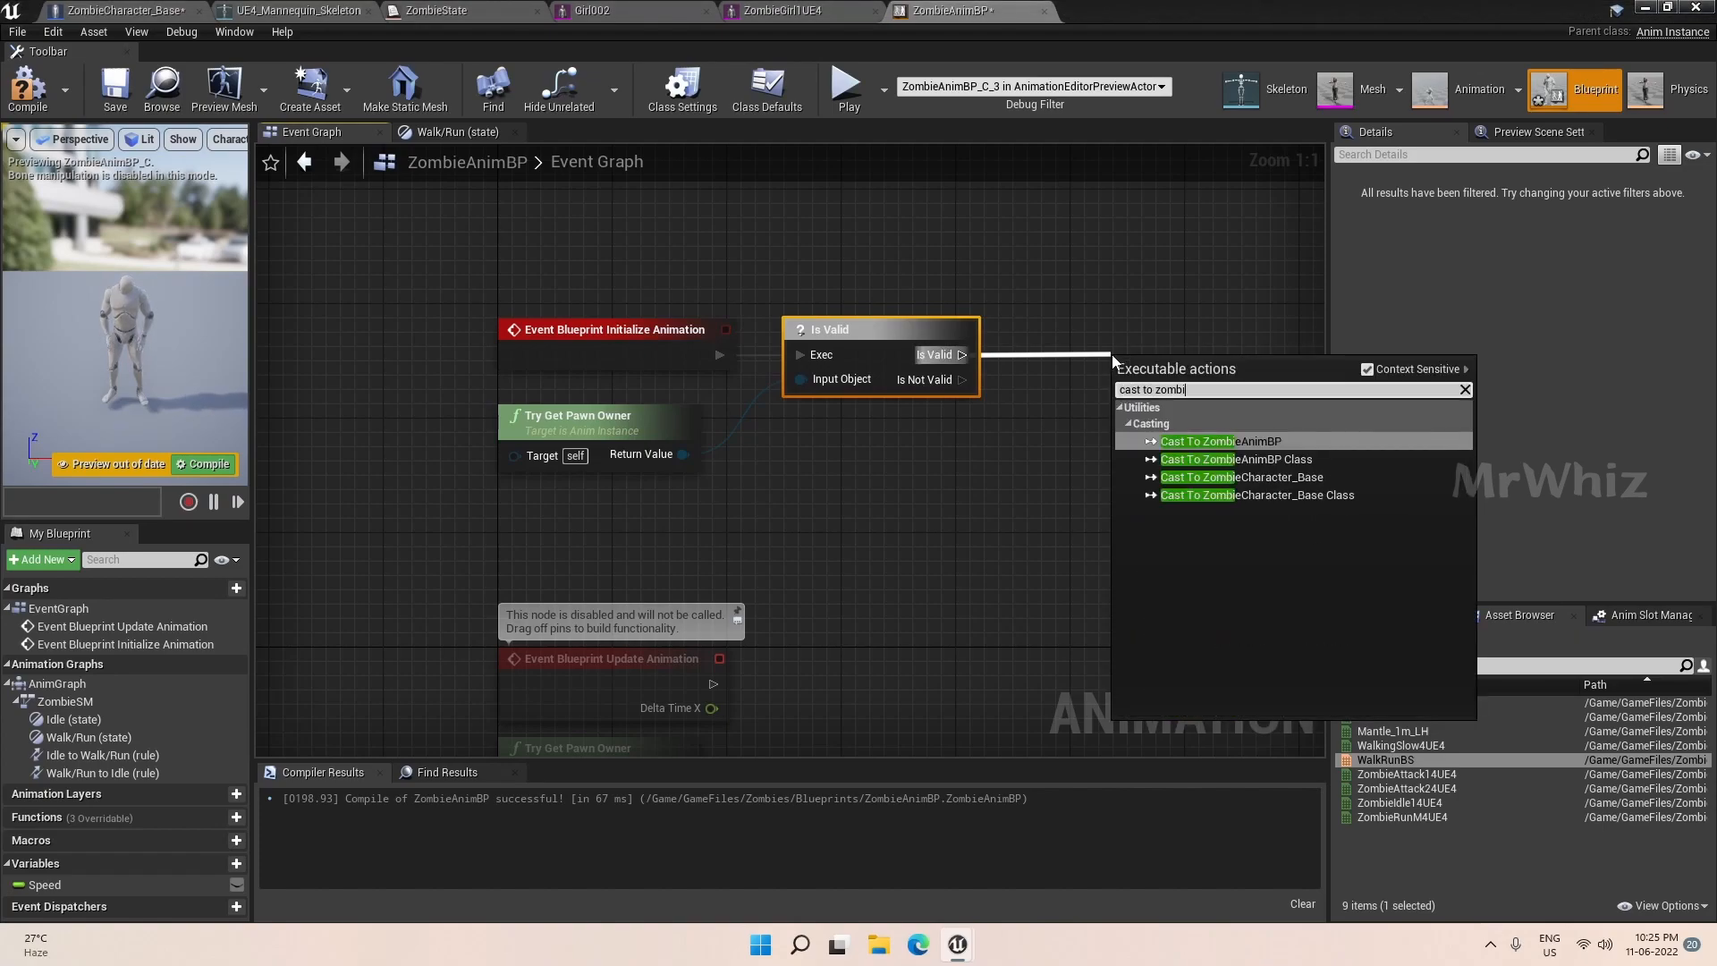
pyautogui.press('Down')
pyautogui.press('Down')
pyautogui.press('Return')
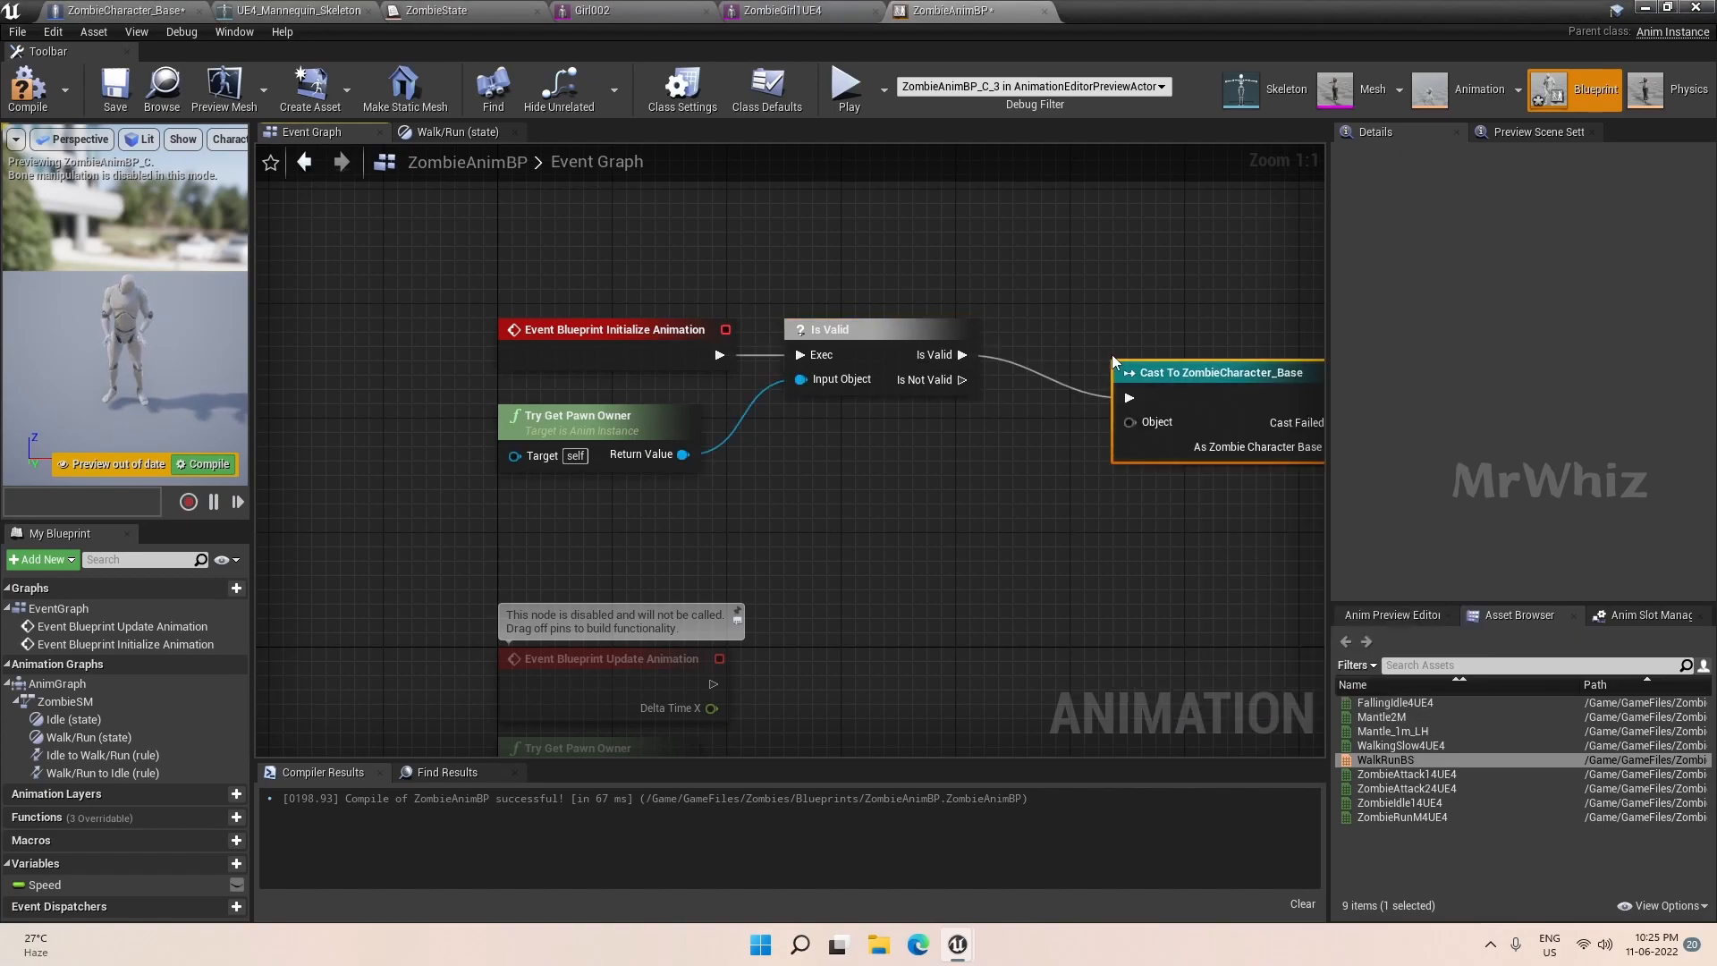
pyautogui.moveTo(1163, 372); pyautogui.dragTo(1119, 329)
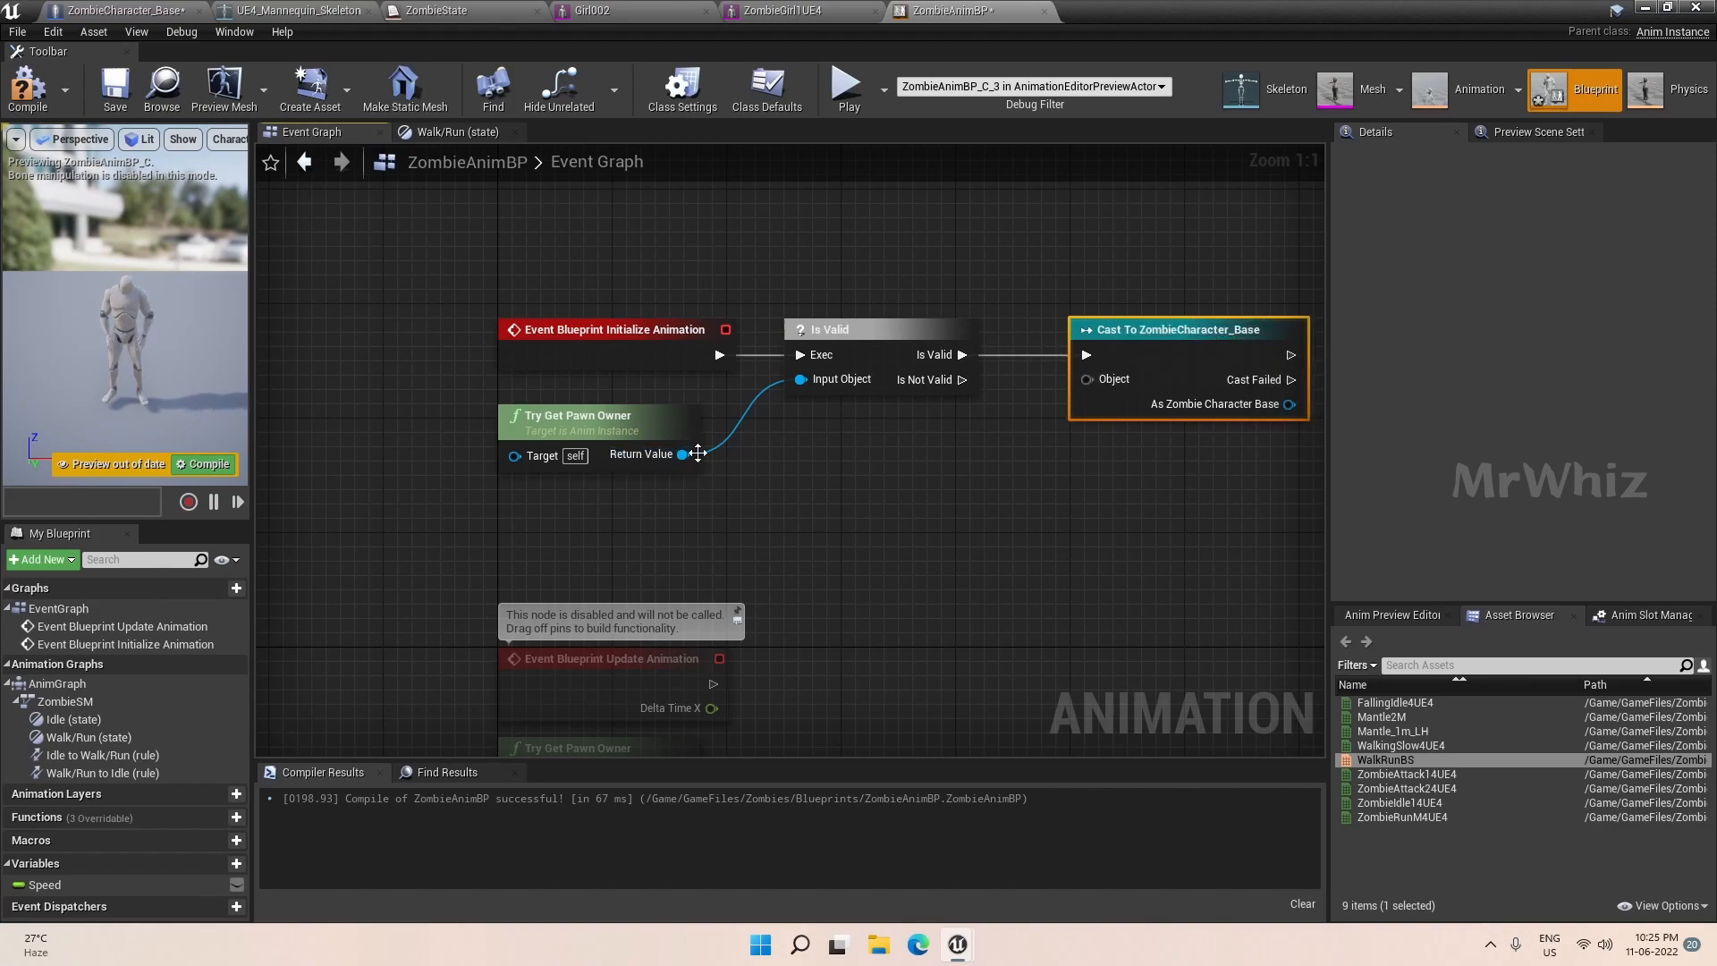
# Connect the pawn owner's Return Value to the cast's Object input and route the wire beneath the Is Valid node with a reroute point.
pyautogui.moveTo(698, 454); pyautogui.dragTo(1086, 380)
pyautogui.moveTo(880, 440); pyautogui.dragTo(566, 442, button='right')
pyautogui.doubleClick(534, 434)
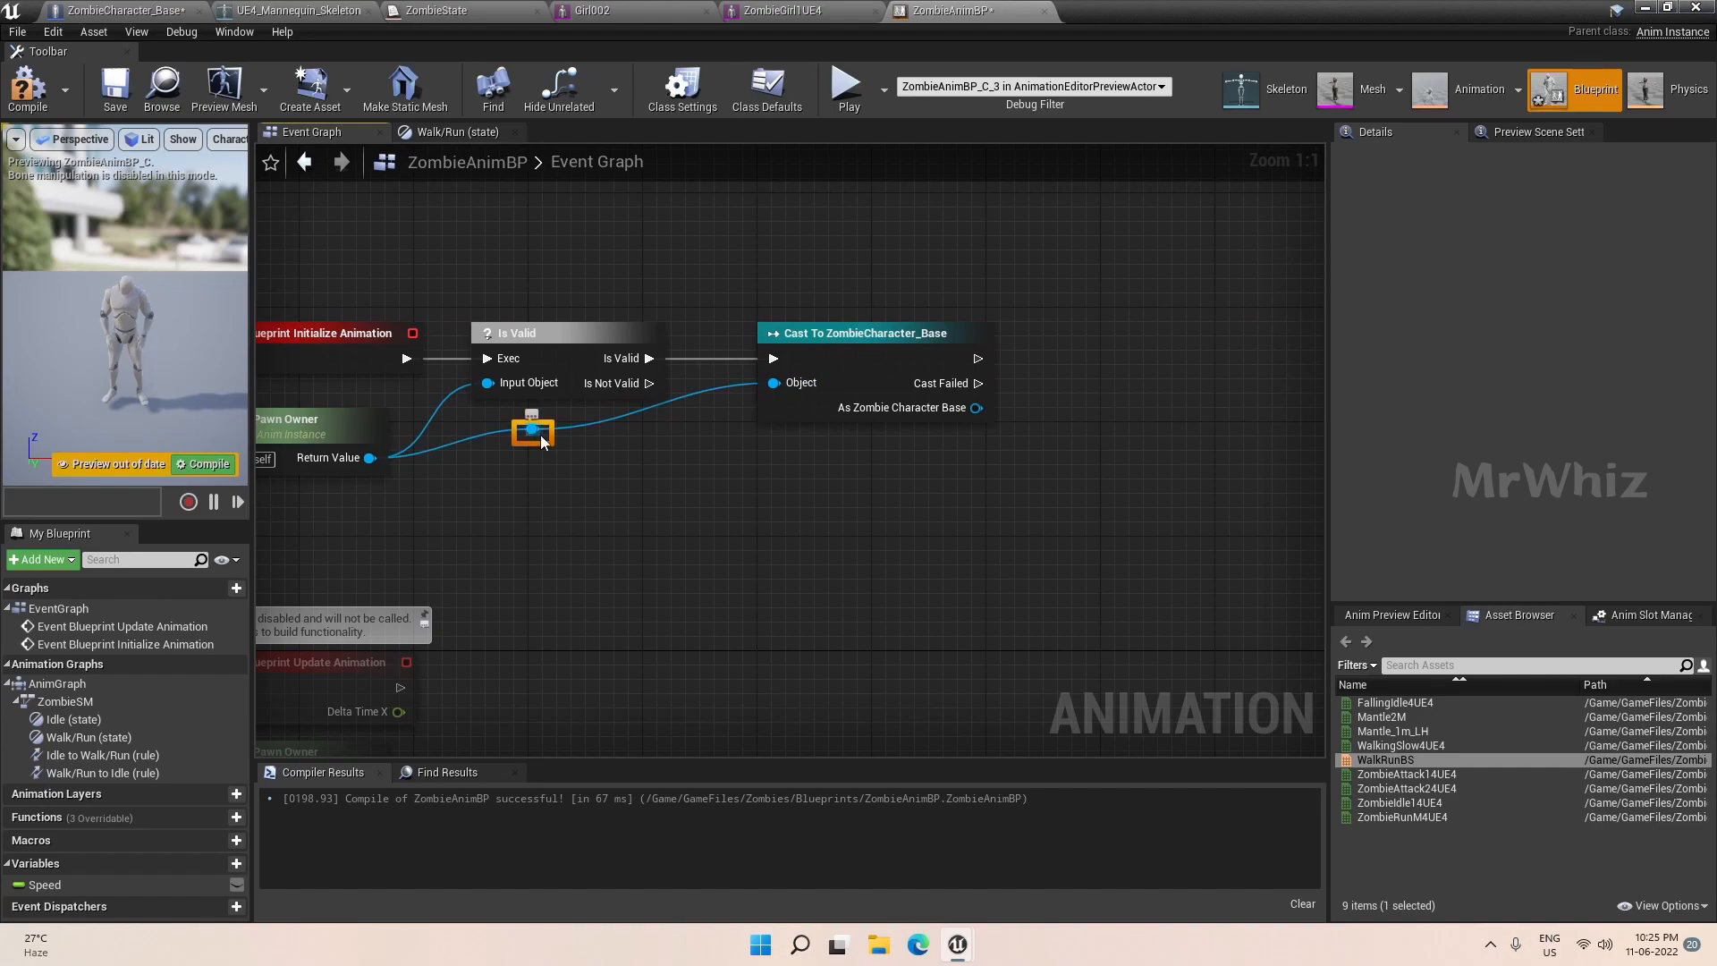
pyautogui.moveTo(662, 457); pyautogui.dragTo(692, 465)
# Promote the cast's As Zombie Character Base output to a variable named ZombieRef and set it after the cast.
pyautogui.moveTo(692, 465); pyautogui.dragTo(449, 463, button='right')
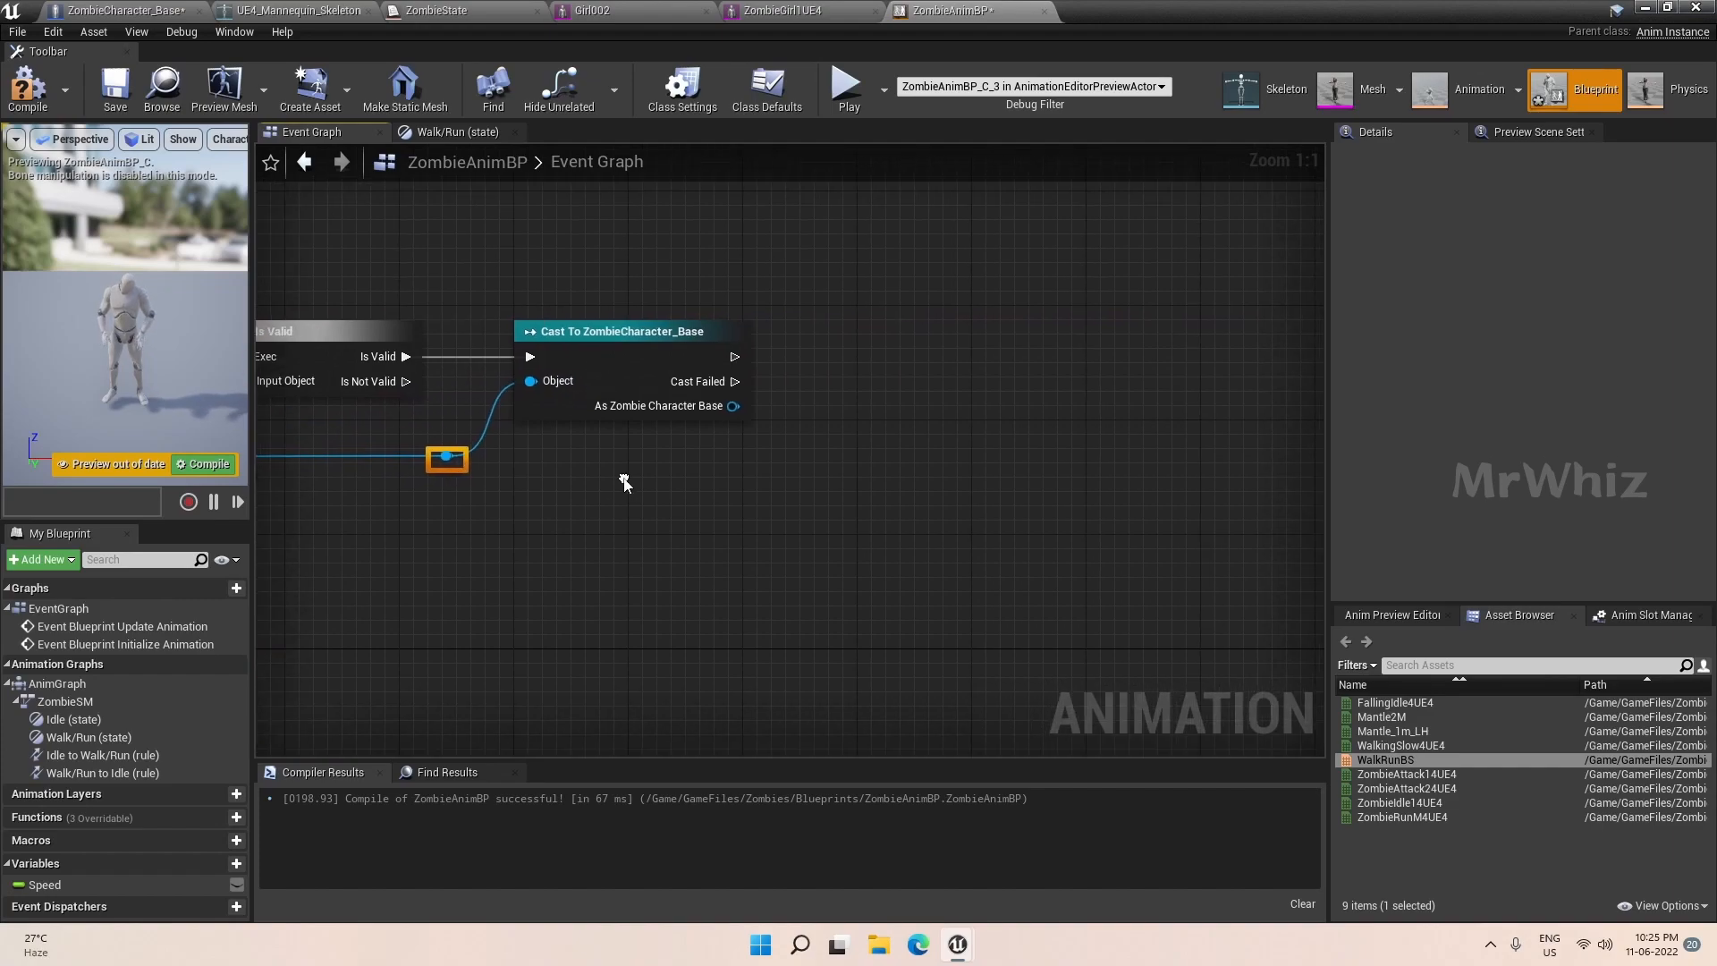
pyautogui.rightClick(732, 406)
pyautogui.click(791, 439)
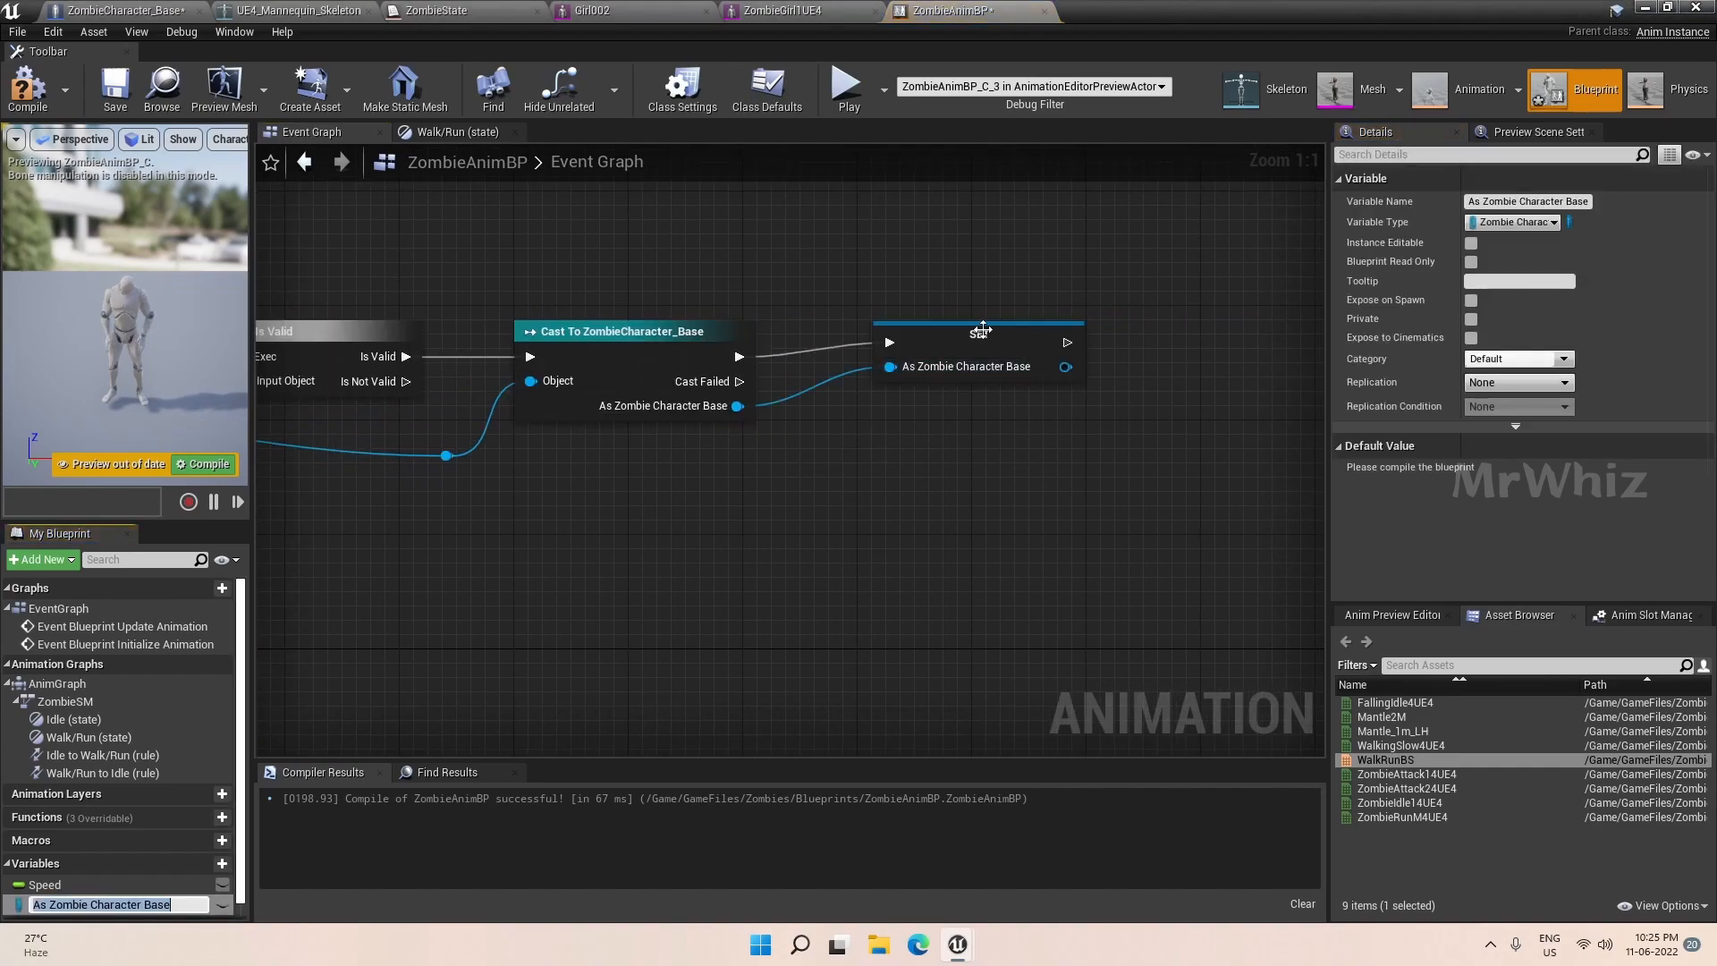
pyautogui.click(1507, 202)
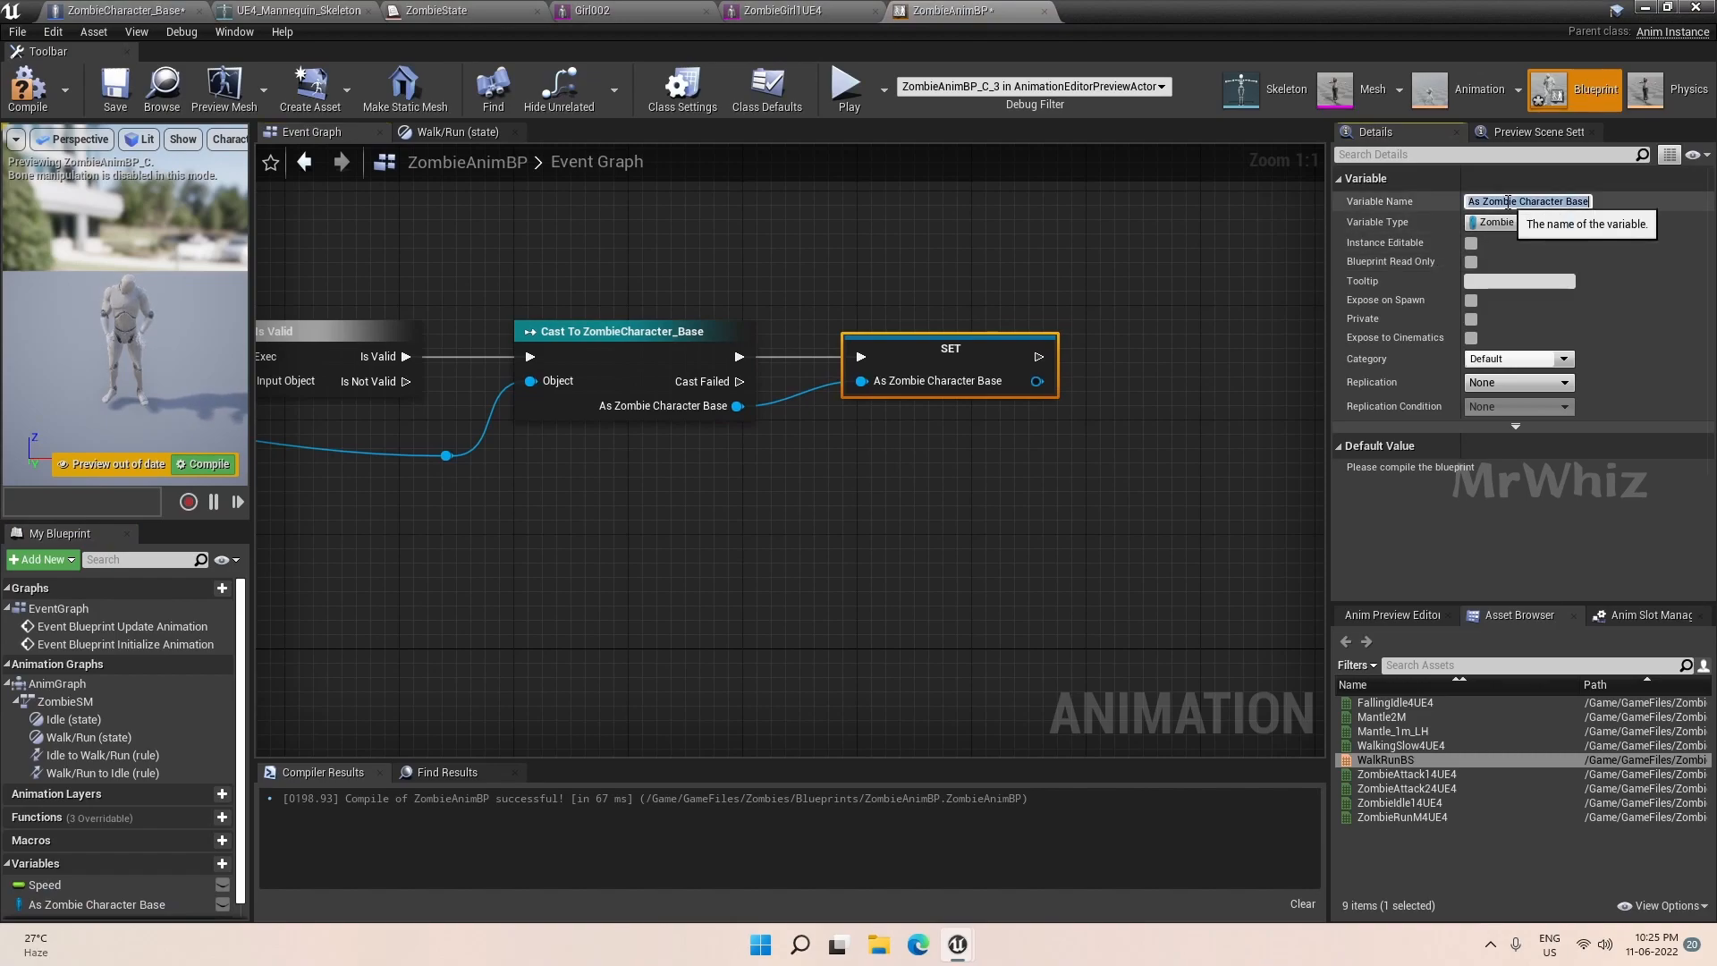
pyautogui.write('ZombieRe')
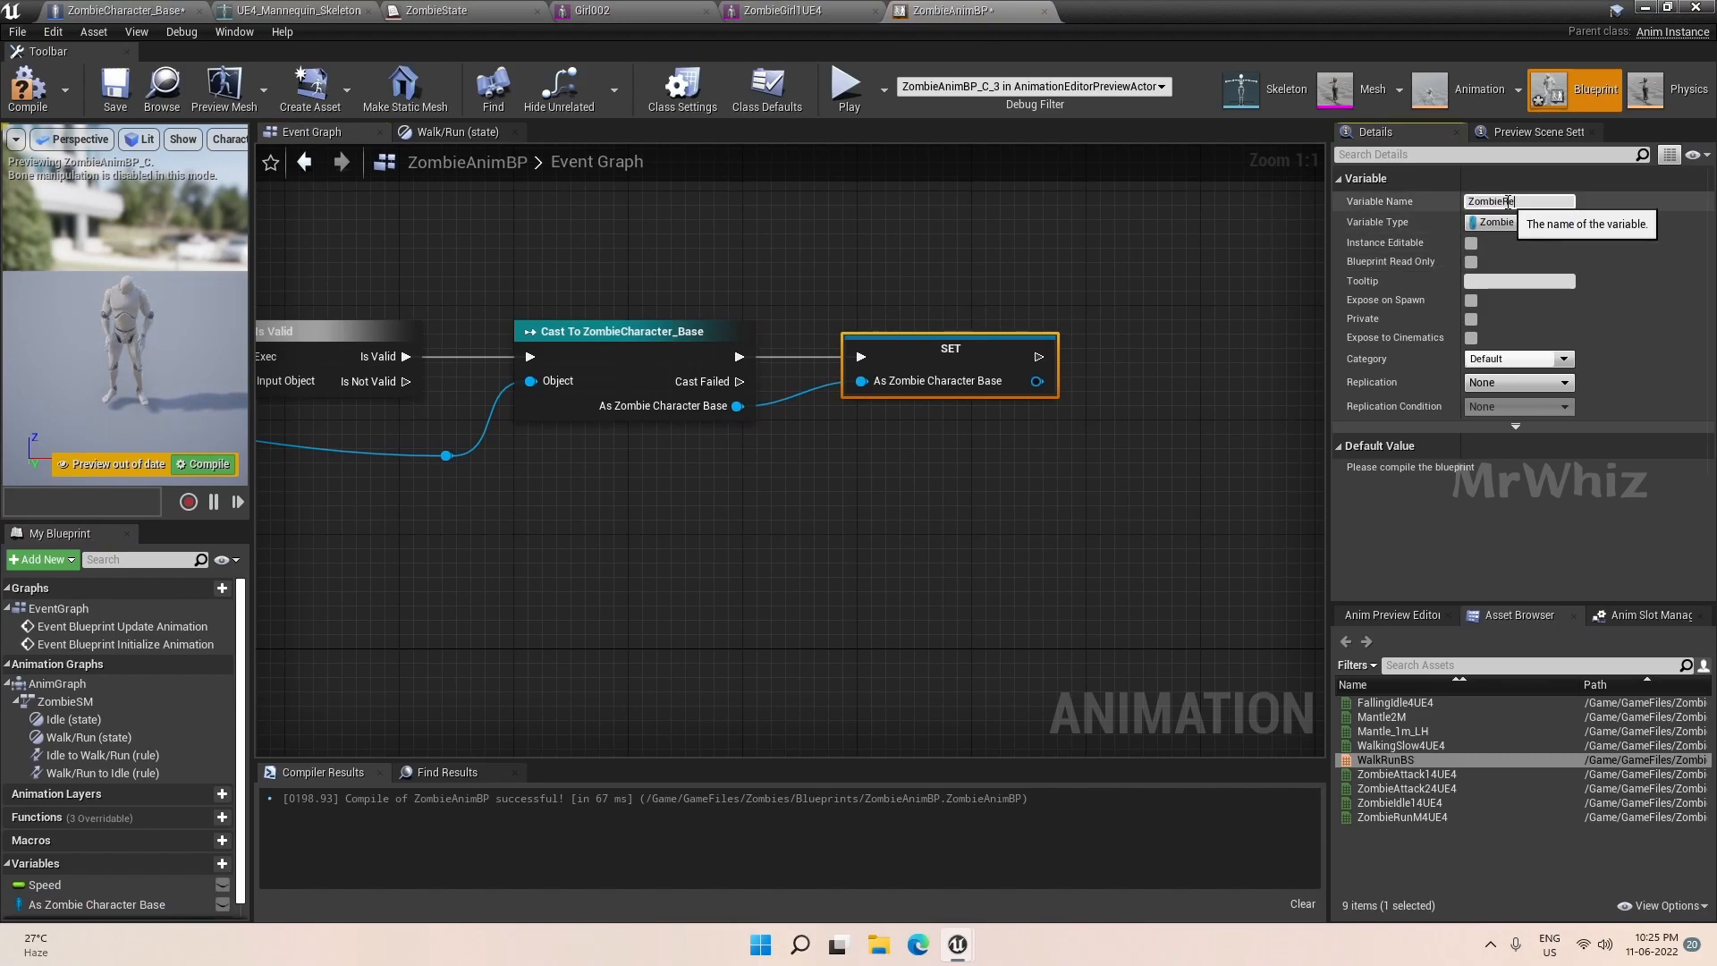
pyautogui.write('f')
pyautogui.press('Return')
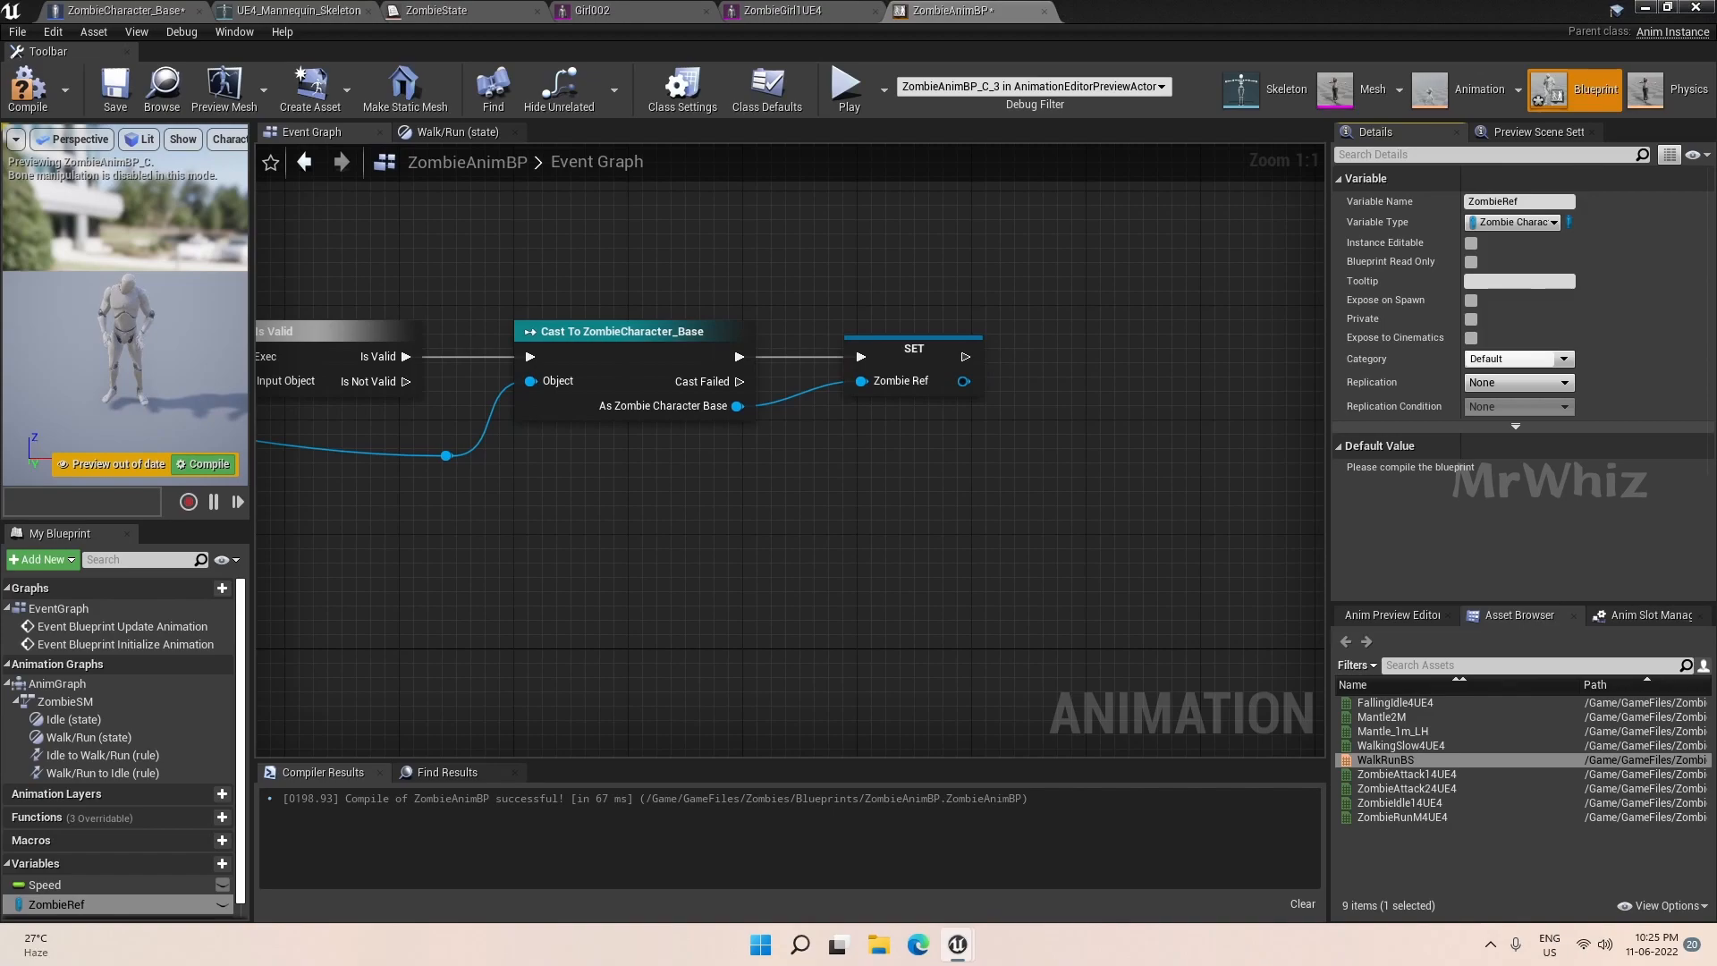
# Add a Get Velocity node targeting the Try Get Pawn Owner result beneath Event Blueprint Update Animation.
pyautogui.moveTo(659, 646); pyautogui.dragTo(1081, 488, button='right')
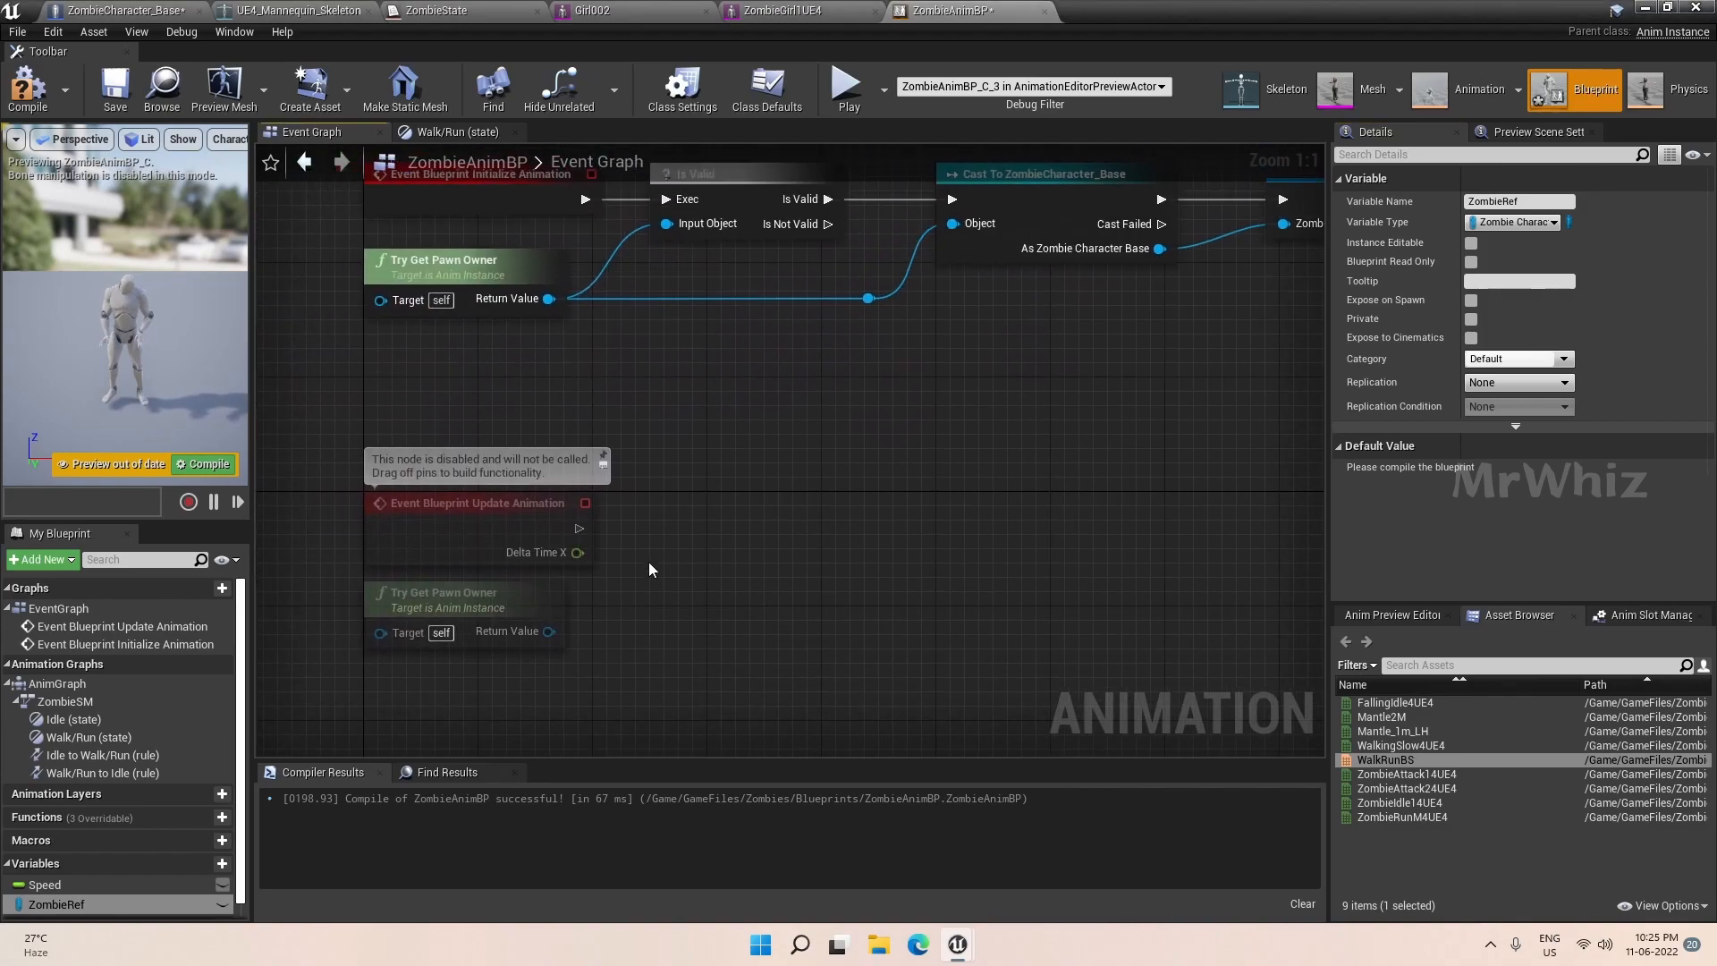
pyautogui.moveTo(617, 596); pyautogui.dragTo(623, 547, button='right')
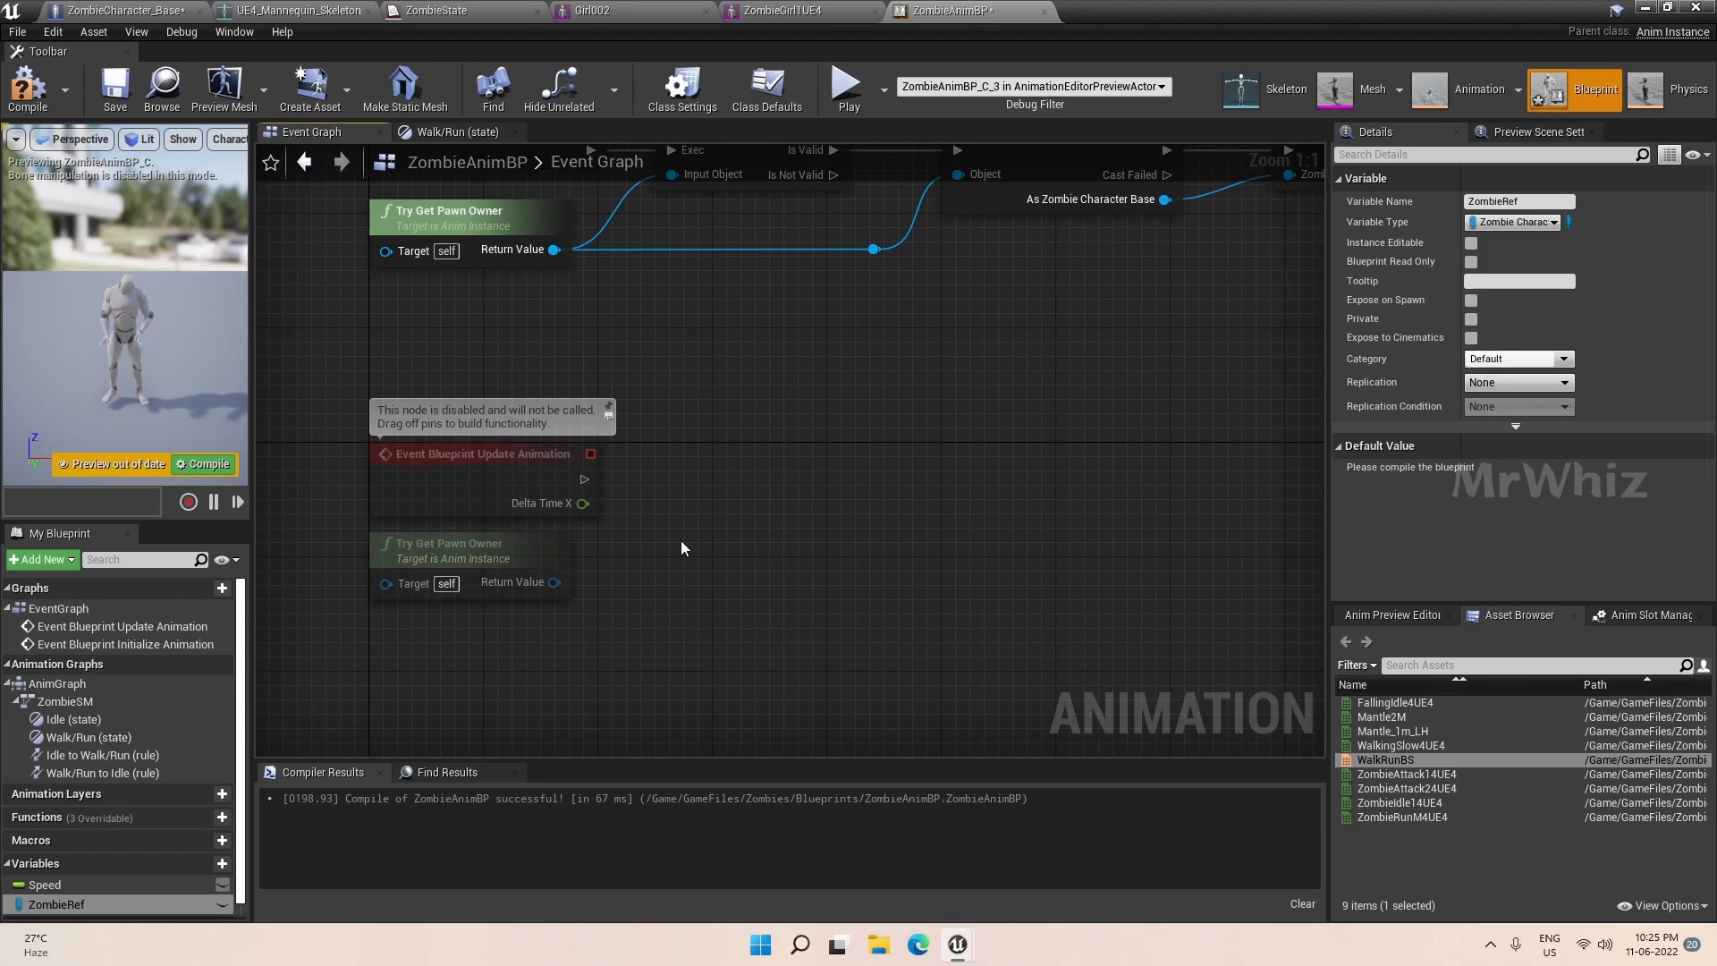
pyautogui.moveTo(554, 582); pyautogui.dragTo(658, 586)
pyautogui.write('get veloc')
pyautogui.press('Return')
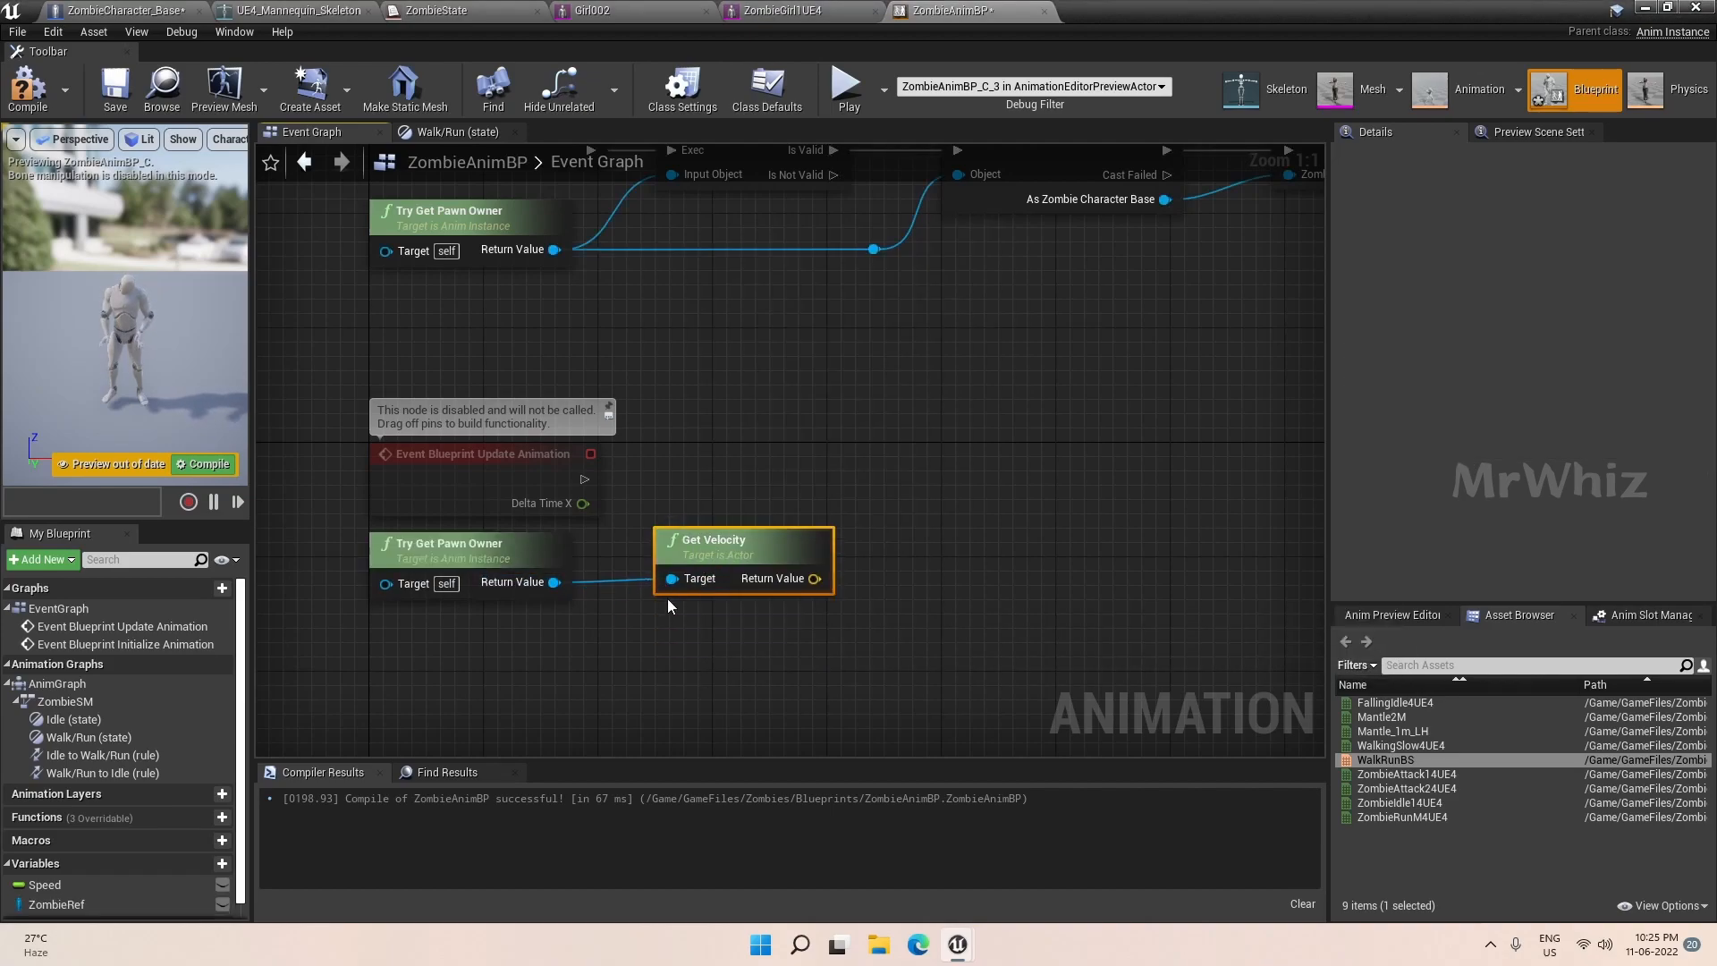
# Add a VectorLengthXY node fed by the Get Velocity node's Return Value.
pyautogui.moveTo(814, 579); pyautogui.dragTo(885, 587)
pyautogui.write('get veco')
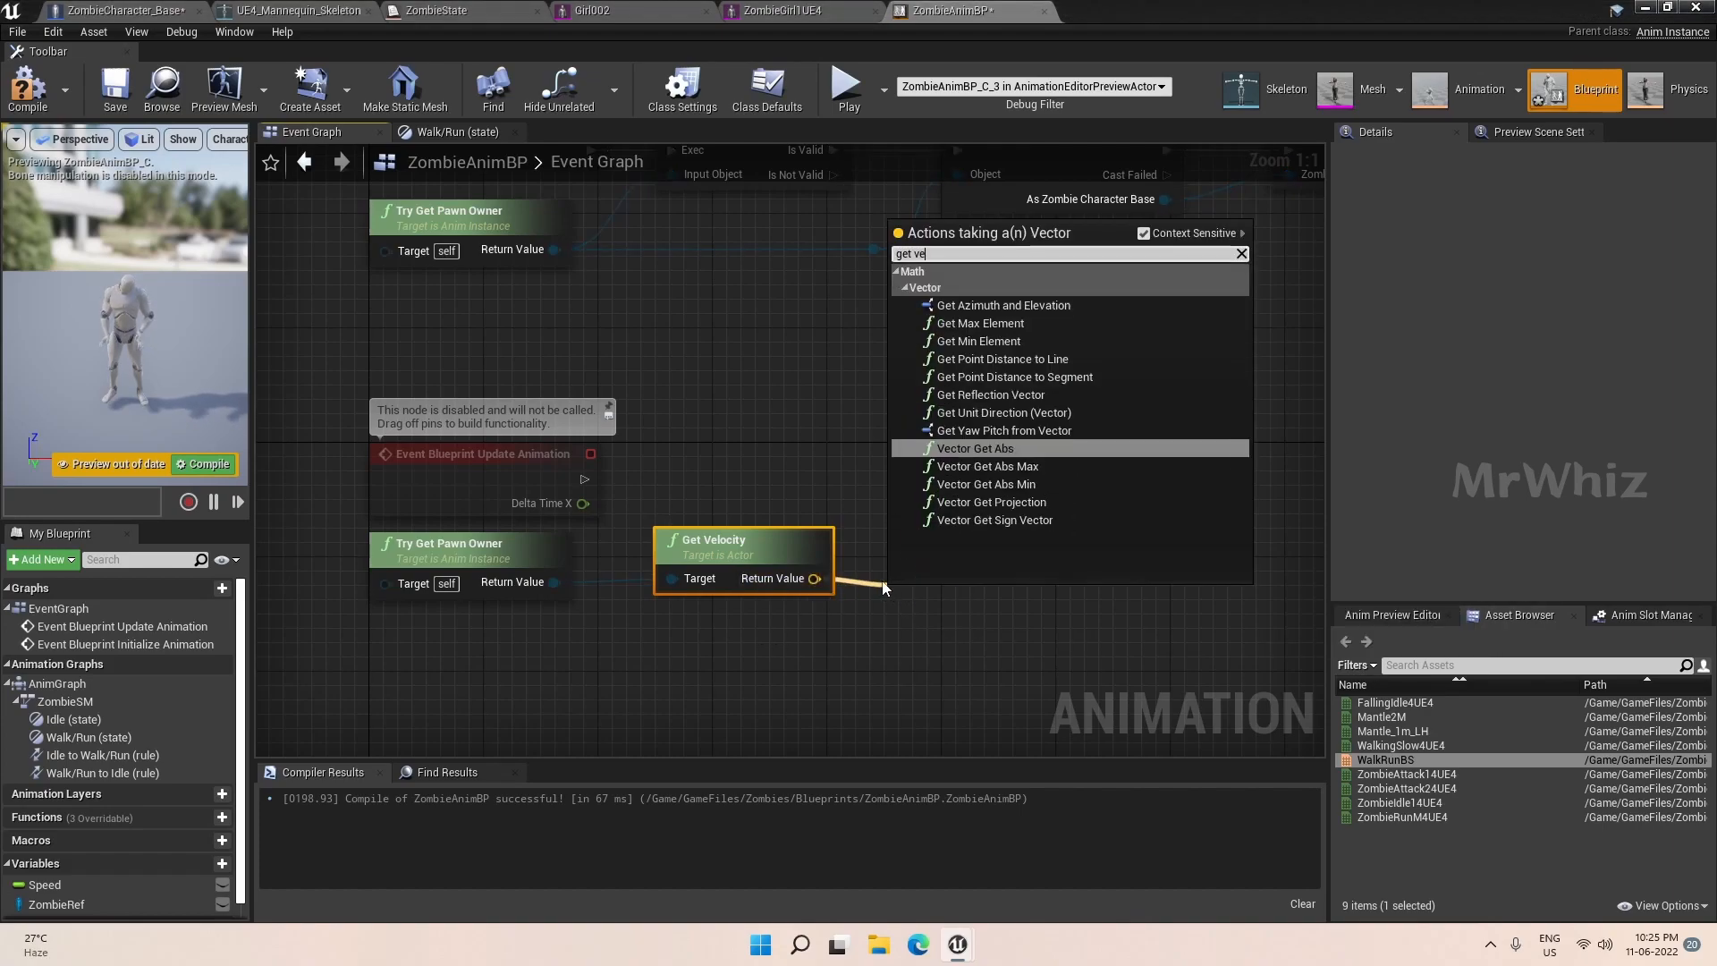
pyautogui.press('BackSpace')
pyautogui.write('t')
pyautogui.write('or len')
pyautogui.press('BackSpace')
pyautogui.press('BackSpace')
pyautogui.press('BackSpace')
pyautogui.press('BackSpace')
pyautogui.press('BackSpace')
pyautogui.press('BackSpace')
pyautogui.press('BackSpace')
pyautogui.press('BackSpace')
pyautogui.press('BackSpace')
pyautogui.press('BackSpace')
pyautogui.press('BackSpace')
pyautogui.press('BackSpace')
pyautogui.press('BackSpace')
pyautogui.press('BackSpace')
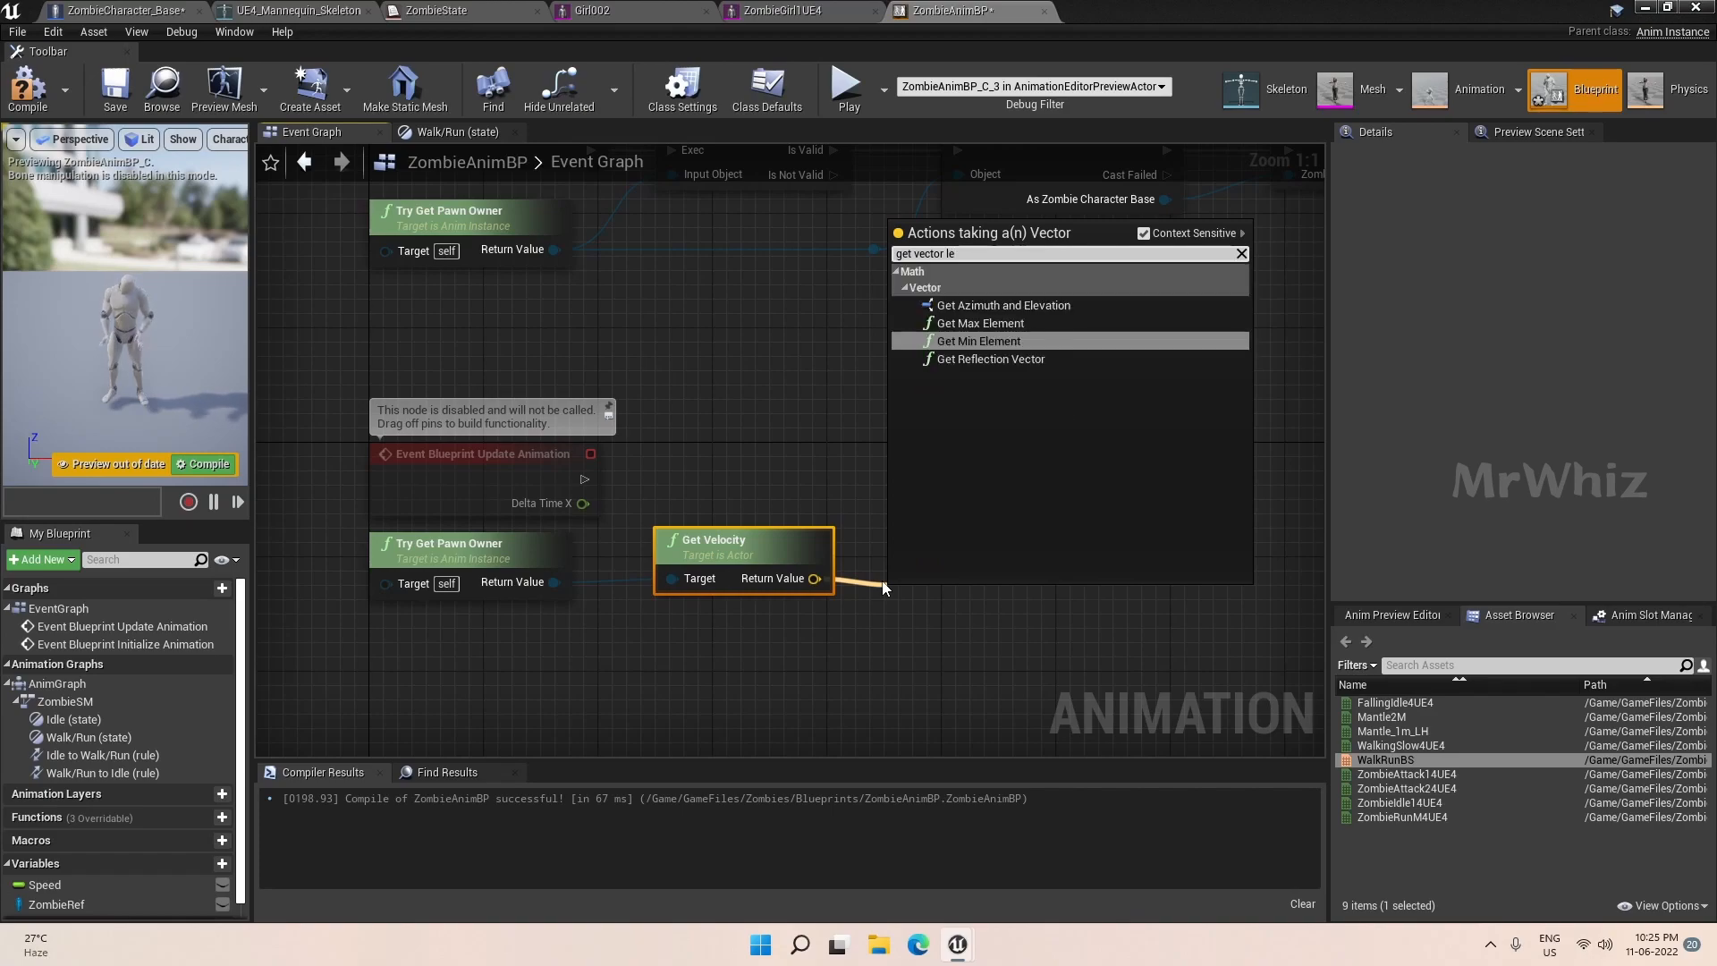
pyautogui.write('vector len')
pyautogui.press('Down')
pyautogui.press('Down')
pyautogui.press('Return')
pyautogui.moveTo(949, 599); pyautogui.dragTo(1143, 472)
# Add a Set Speed node executed by Event Blueprint Update Animation and feed it the VectorLengthXY Return Value.
pyautogui.moveTo(45, 884); pyautogui.dragTo(1153, 499)
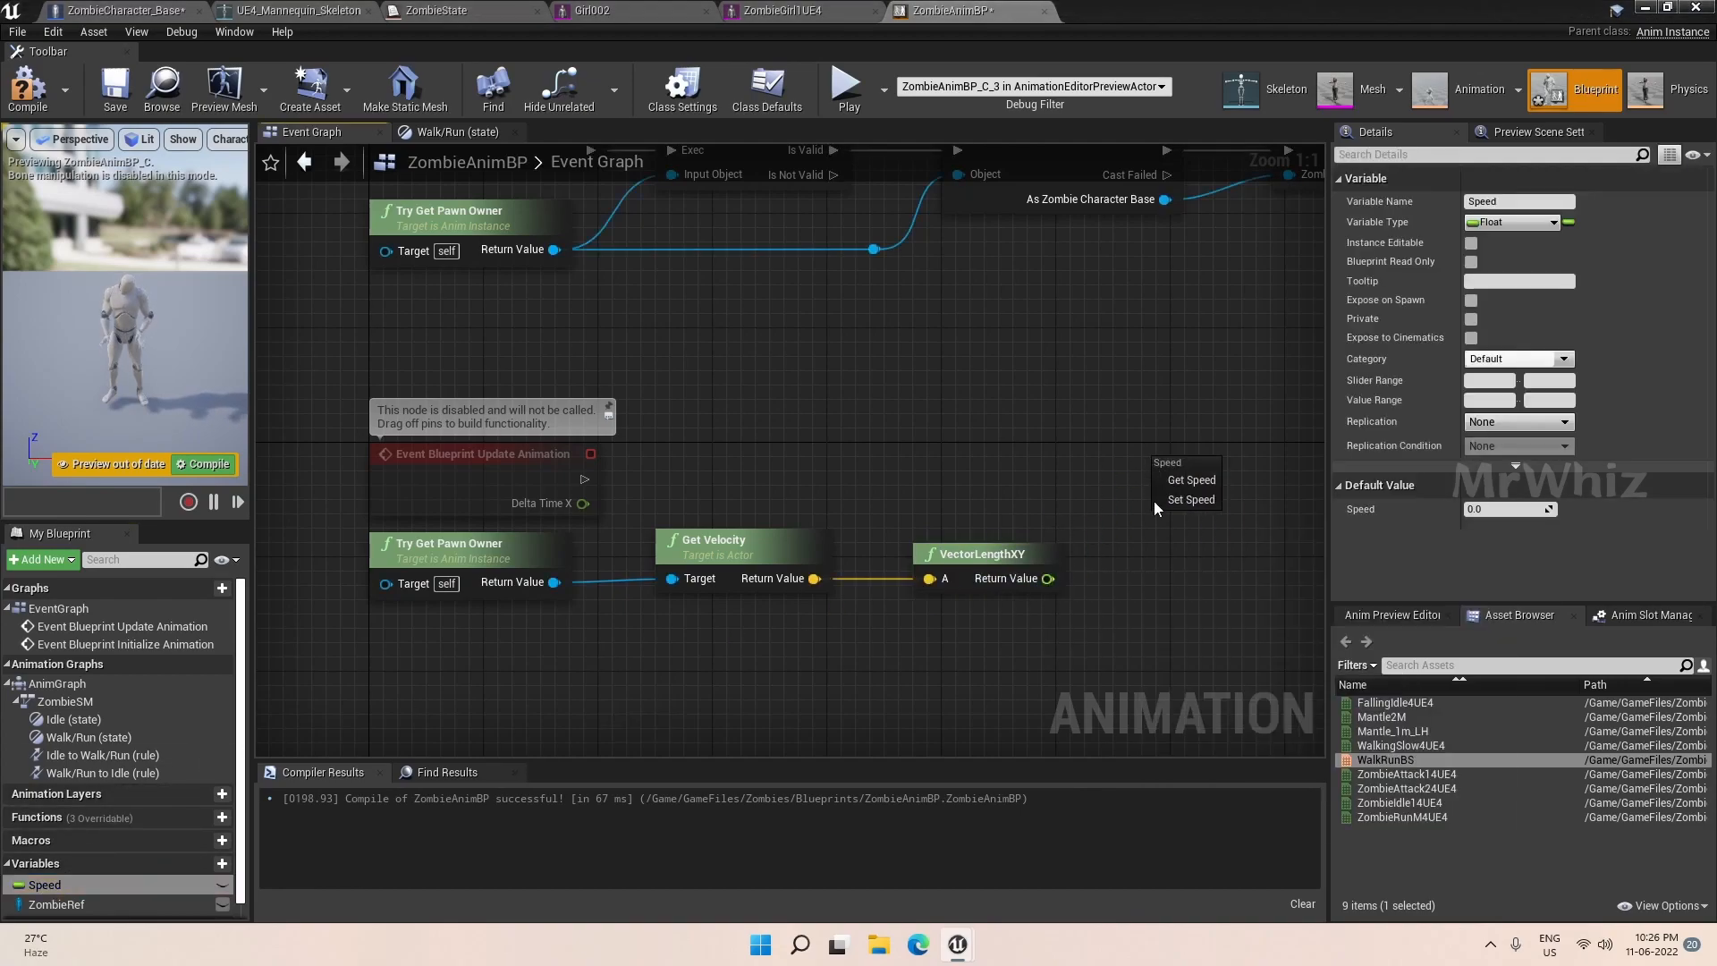
pyautogui.click(1157, 498)
pyautogui.moveTo(584, 479); pyautogui.dragTo(1173, 480)
pyautogui.moveTo(1047, 579); pyautogui.dragTo(1174, 505)
pyautogui.moveTo(1232, 572); pyautogui.dragTo(1156, 563, button='right')
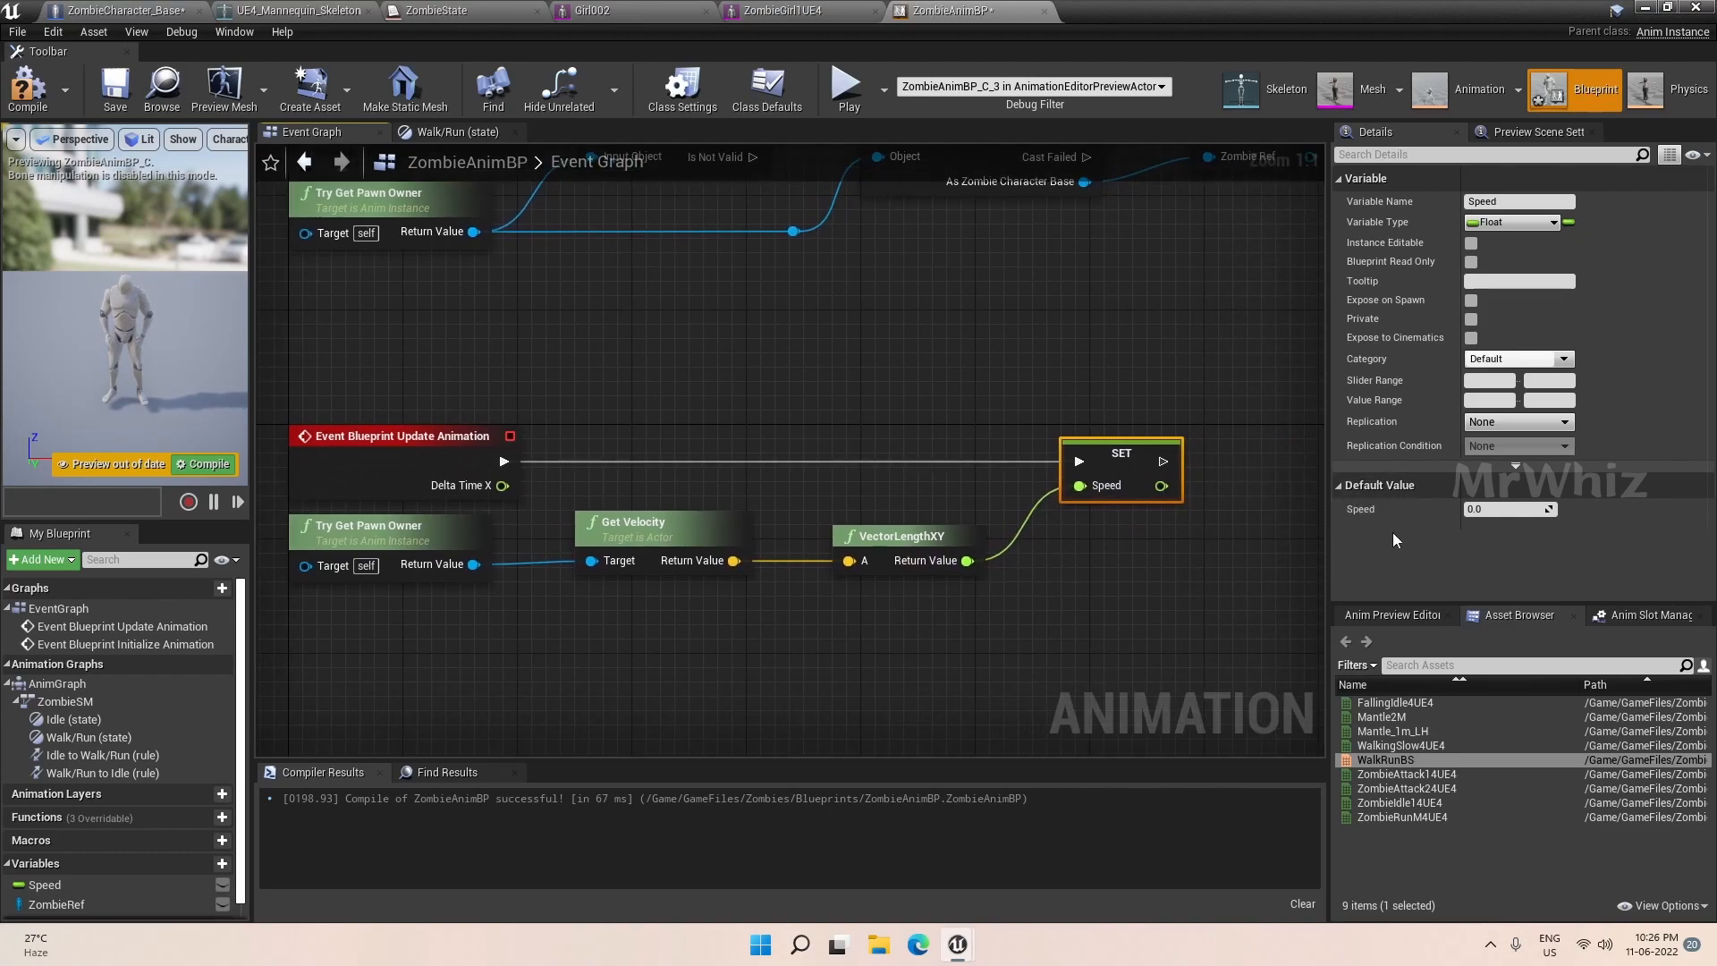
# Compile and save the ZombieAnimBP animation blueprint.
pyautogui.moveTo(1016, 651); pyautogui.dragTo(1048, 614, button='right')
pyautogui.moveTo(292, 497); pyautogui.dragTo(1034, 617)
pyautogui.click(1034, 617)
pyautogui.click(27, 86)
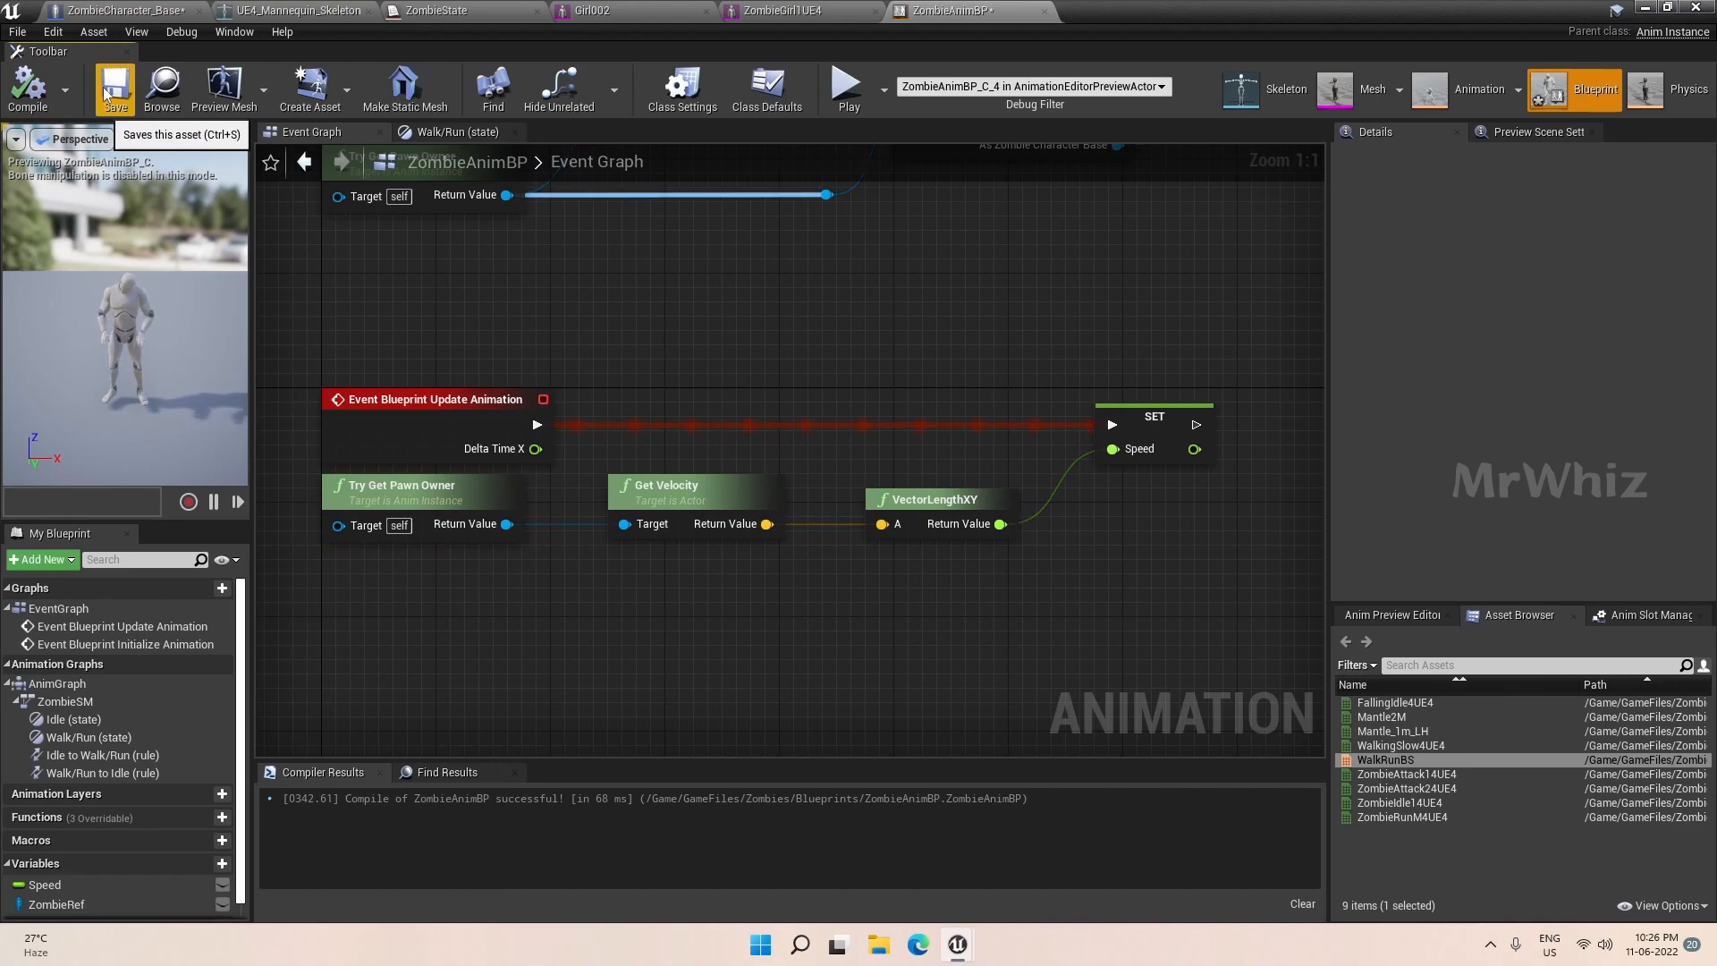
pyautogui.click(105, 92)
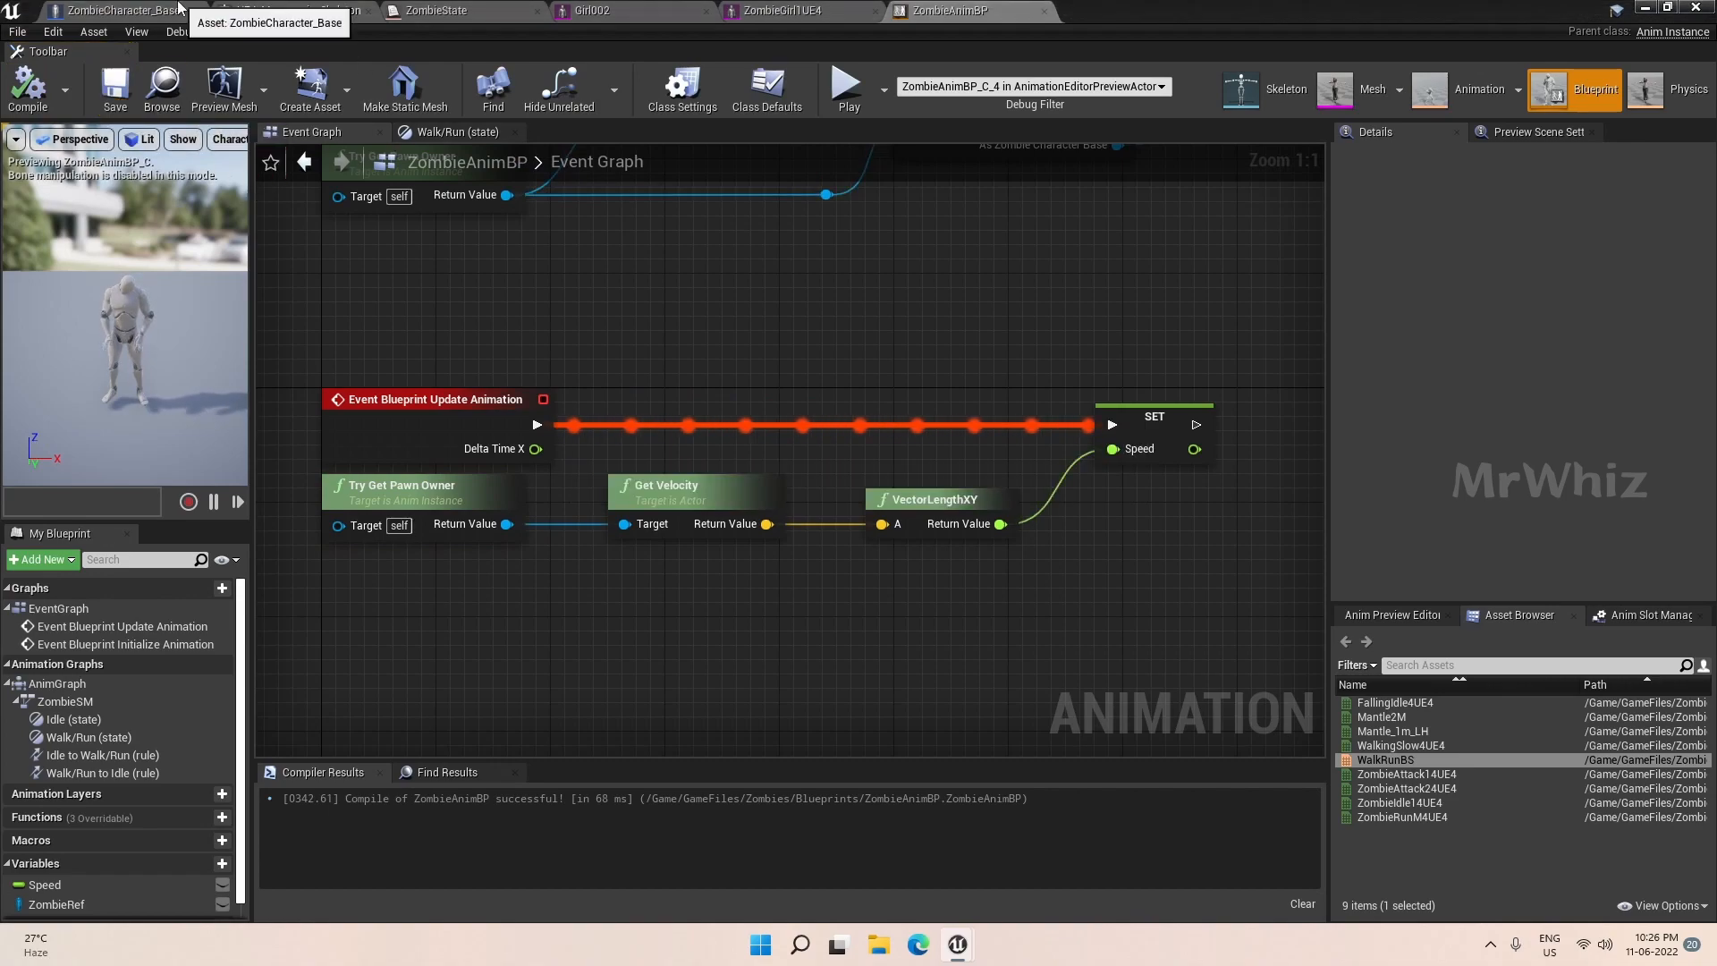
# Play the level from the ZombieCharacter_Base blueprint and follow the zombie to check its idle and walking animations.
pyautogui.click(124, 10)
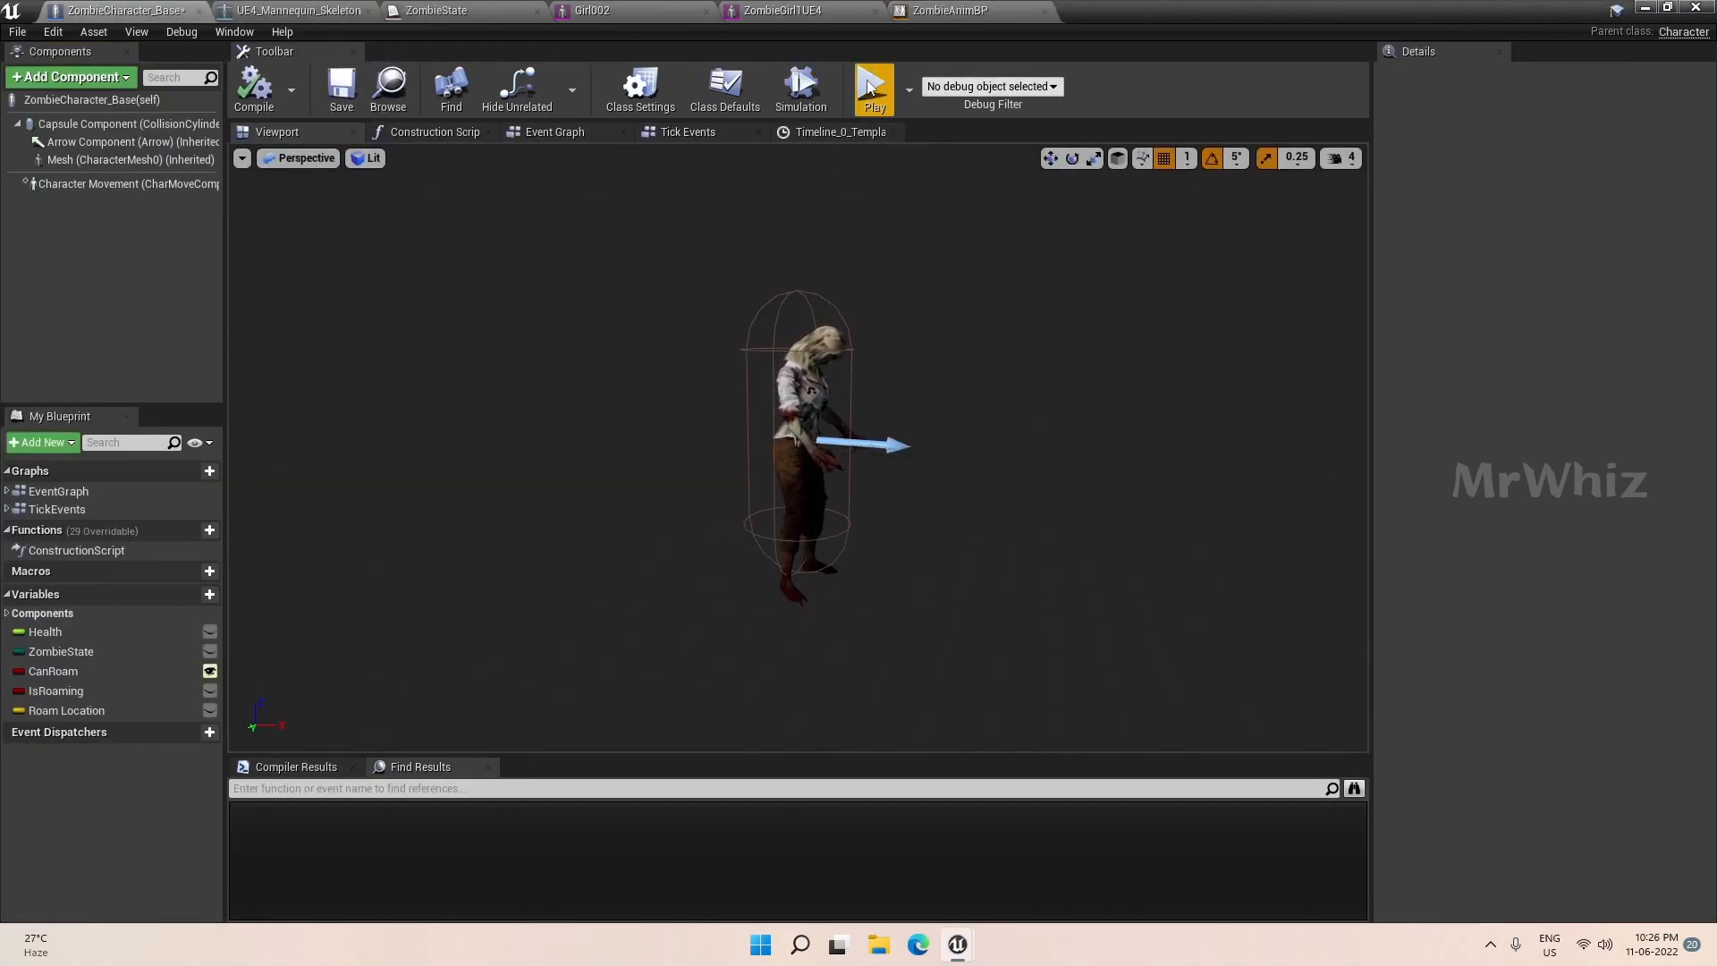
pyautogui.click(875, 80)
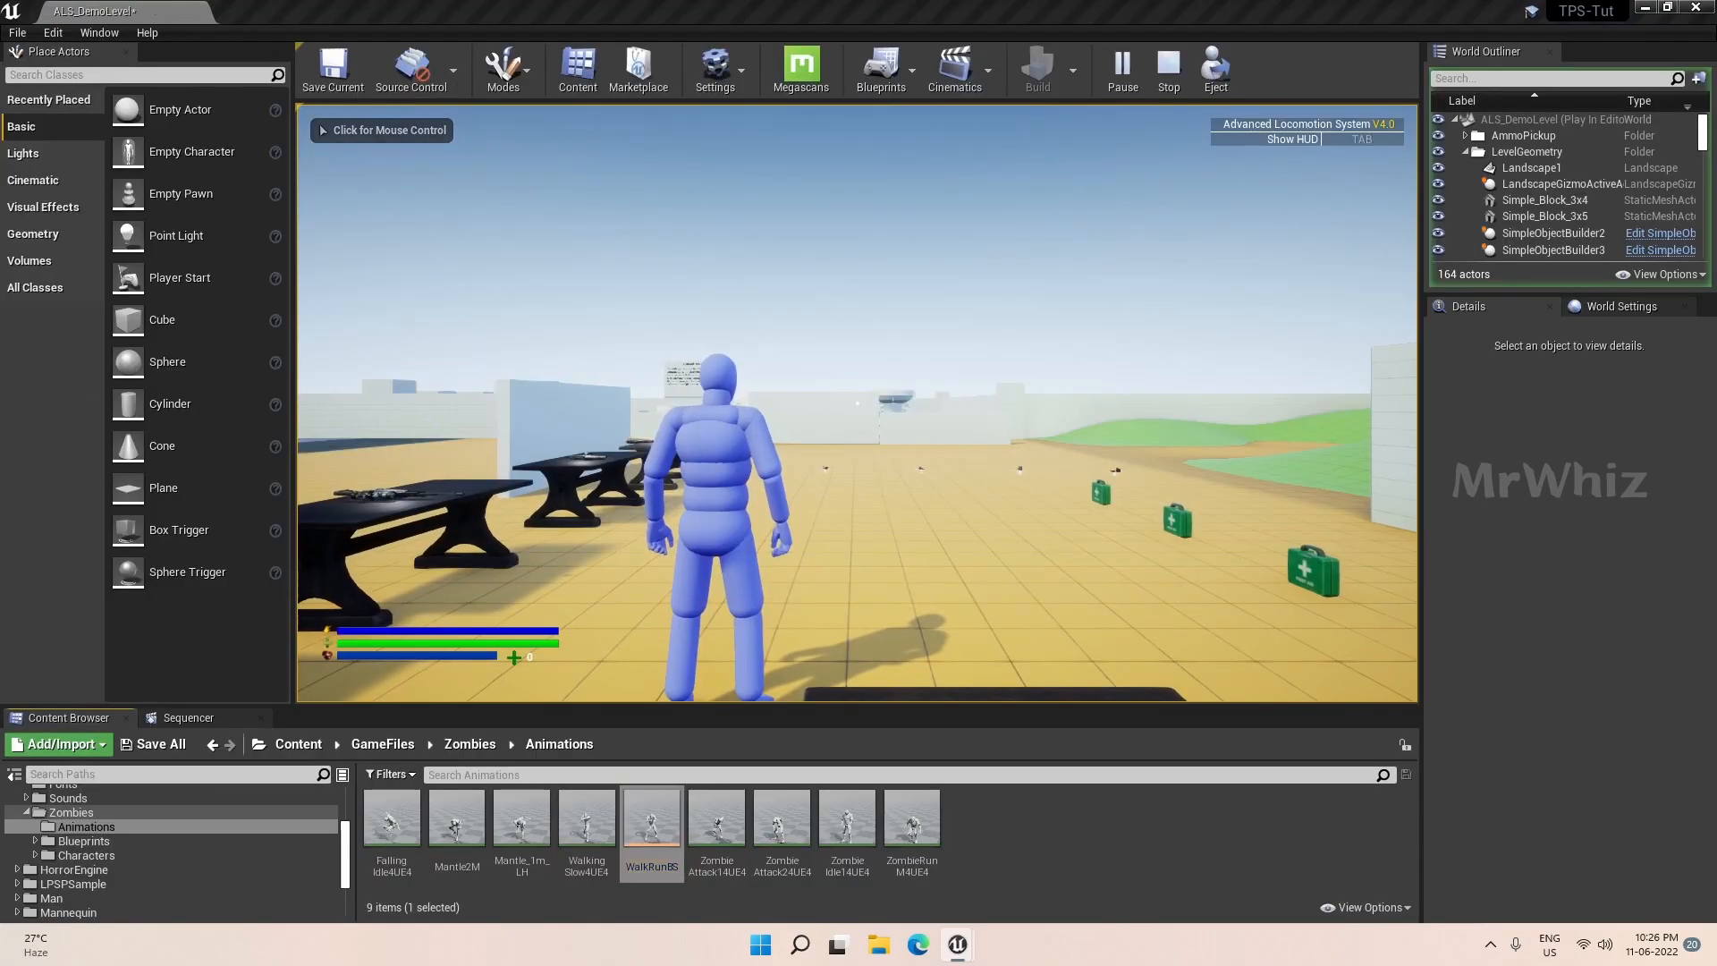
pyautogui.click(858, 403)
pyautogui.press('w')
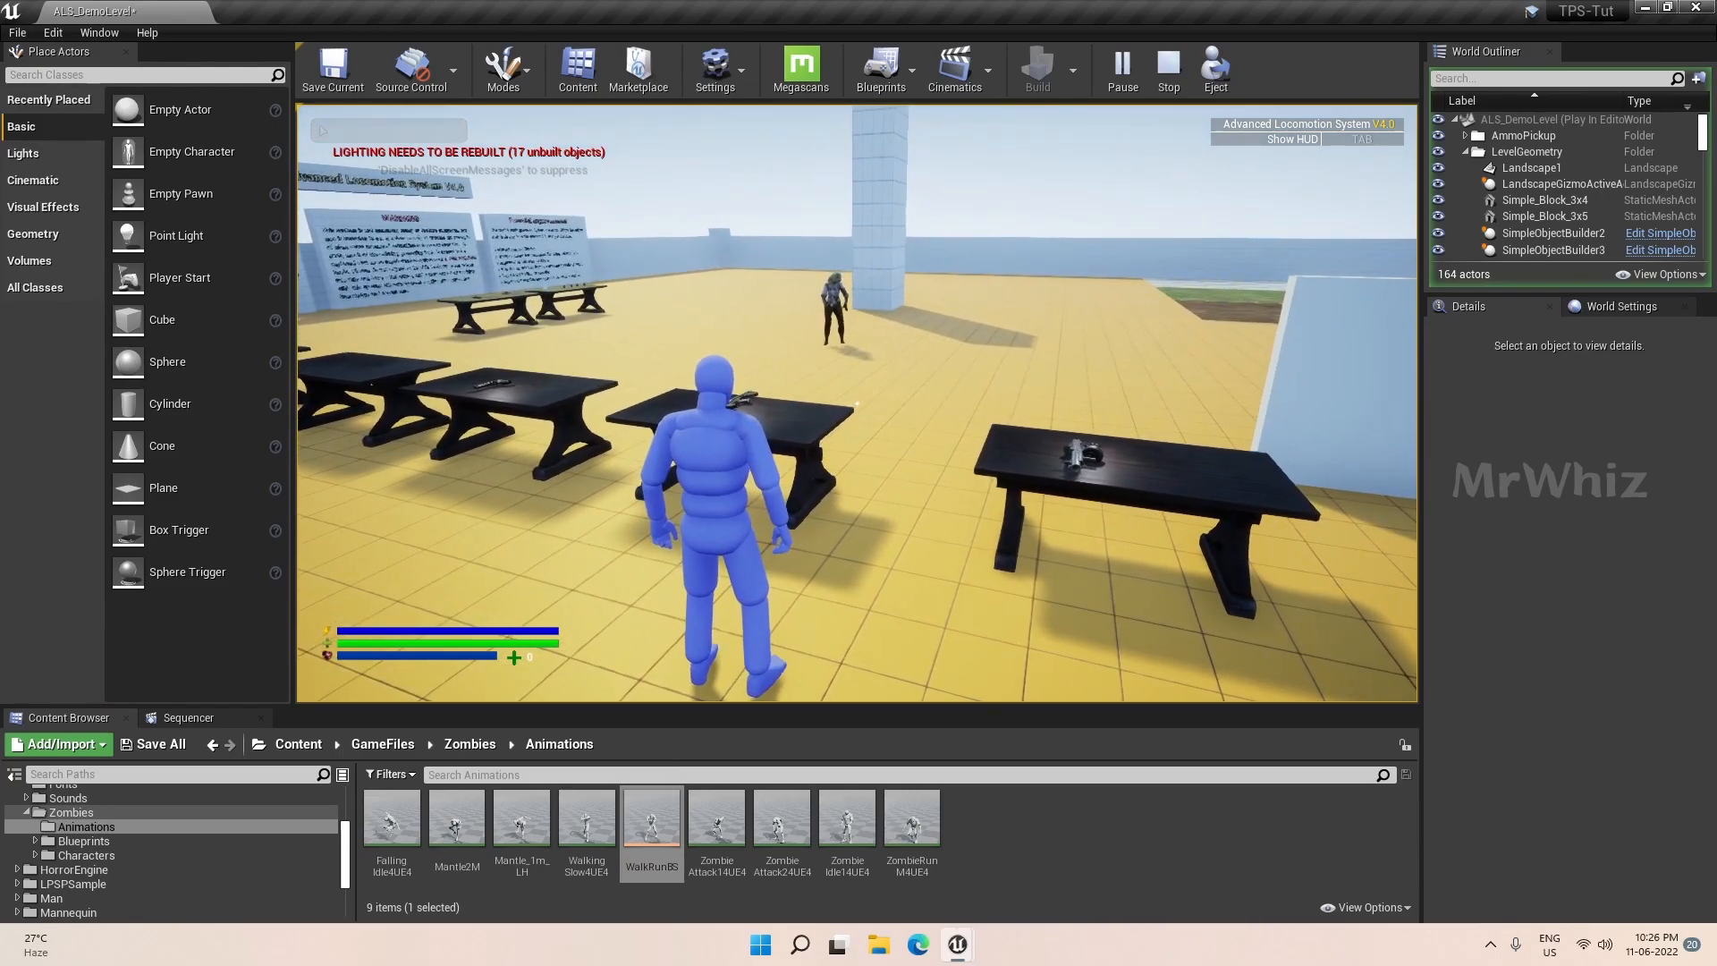
pyautogui.press('w')
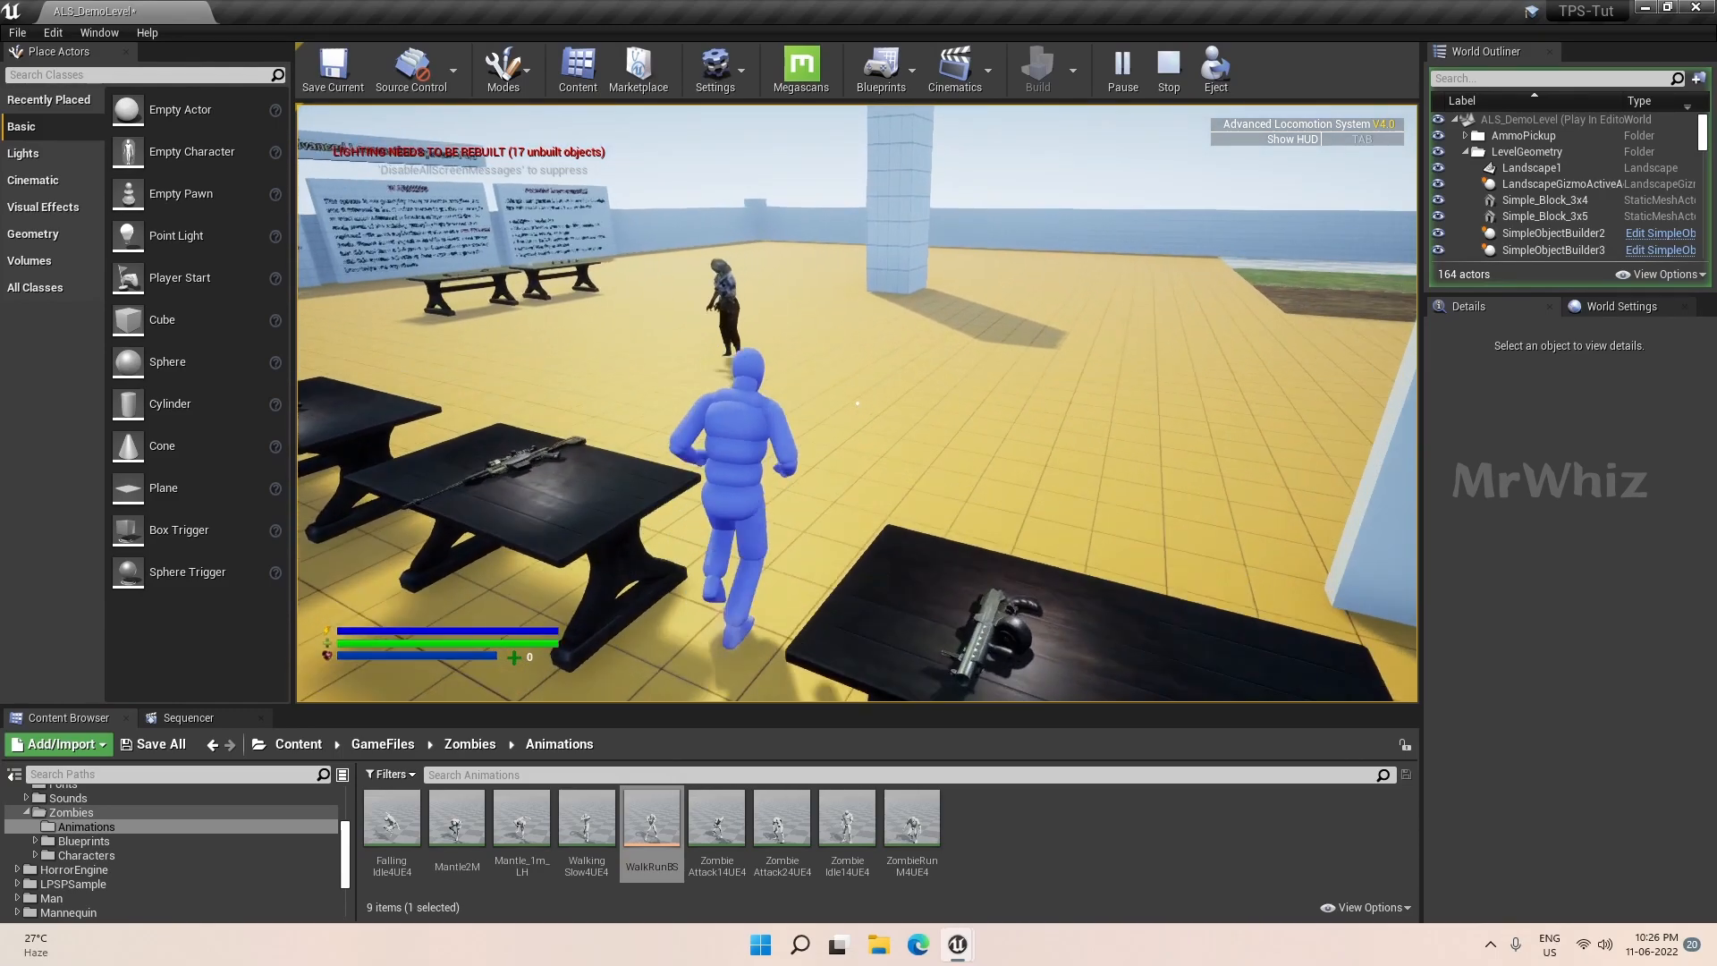
pyautogui.press('d')
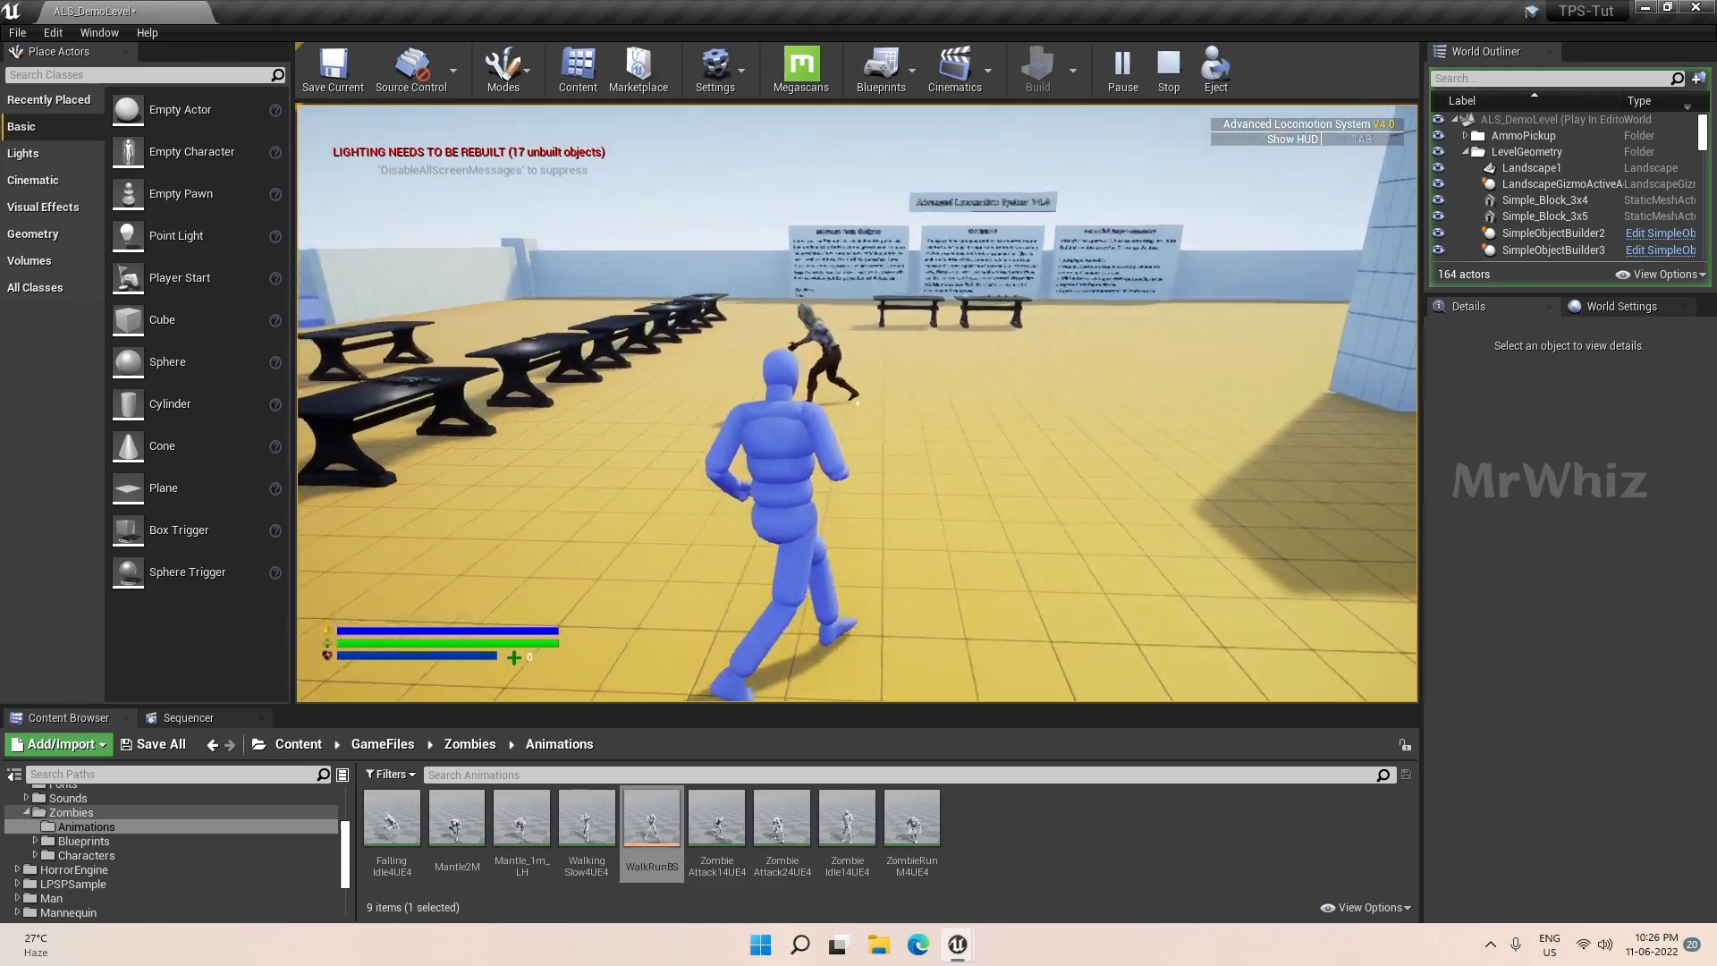
pyautogui.press('s')
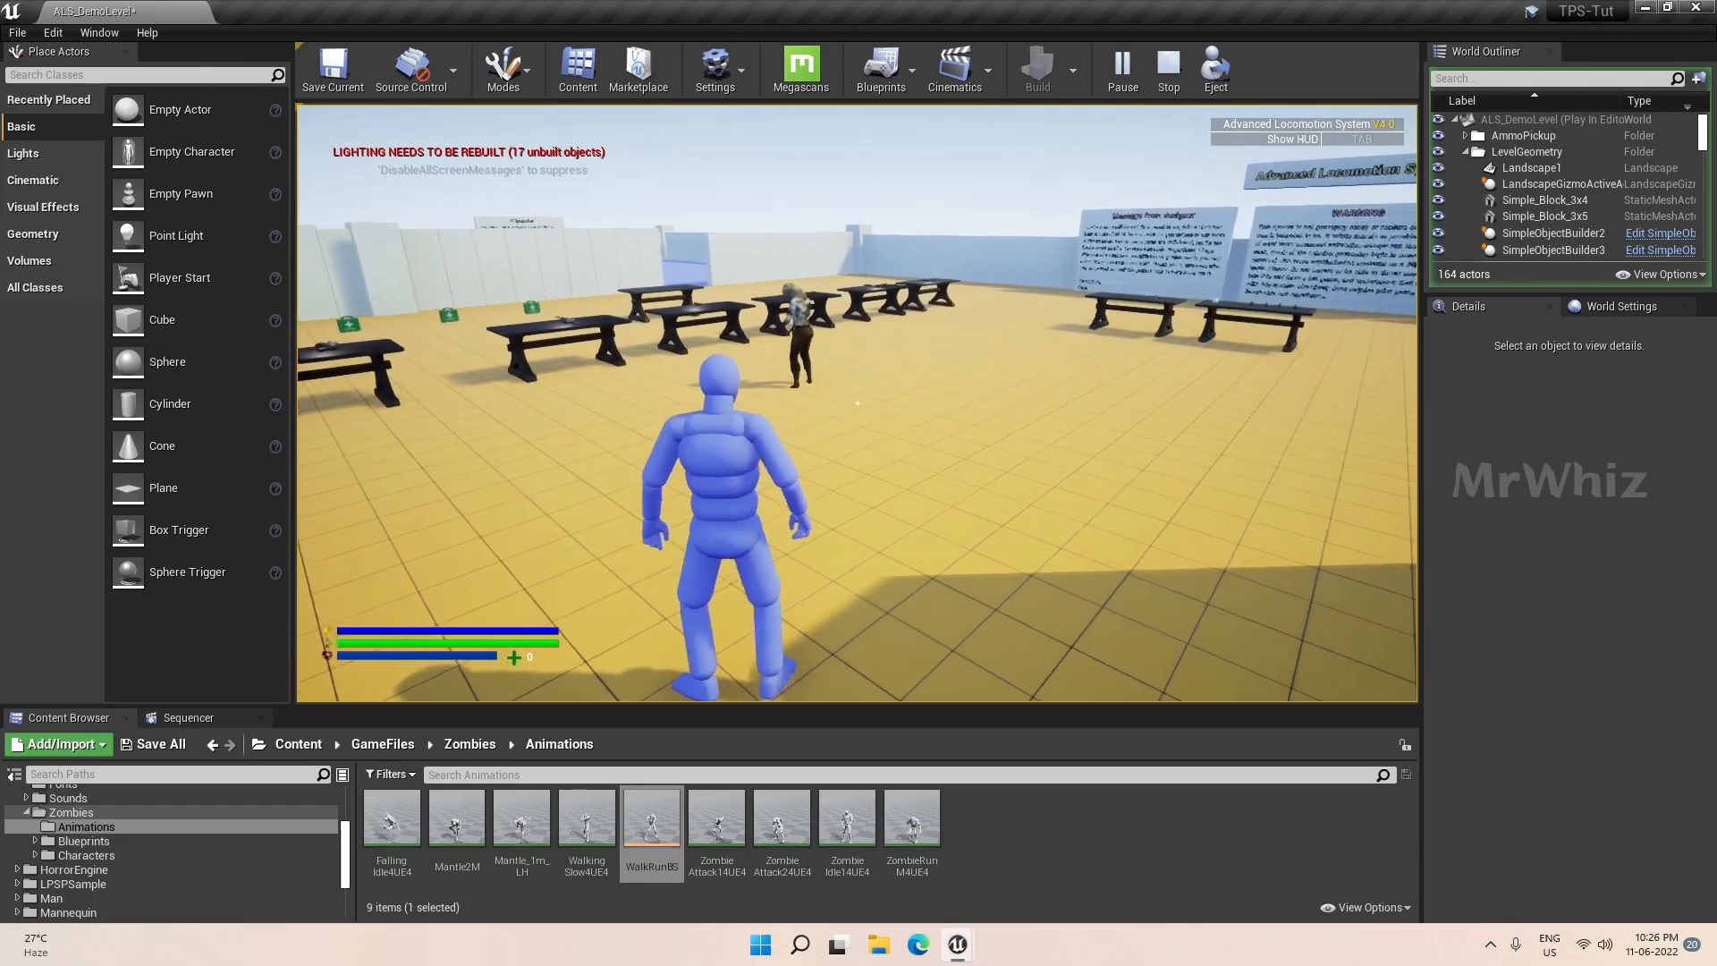